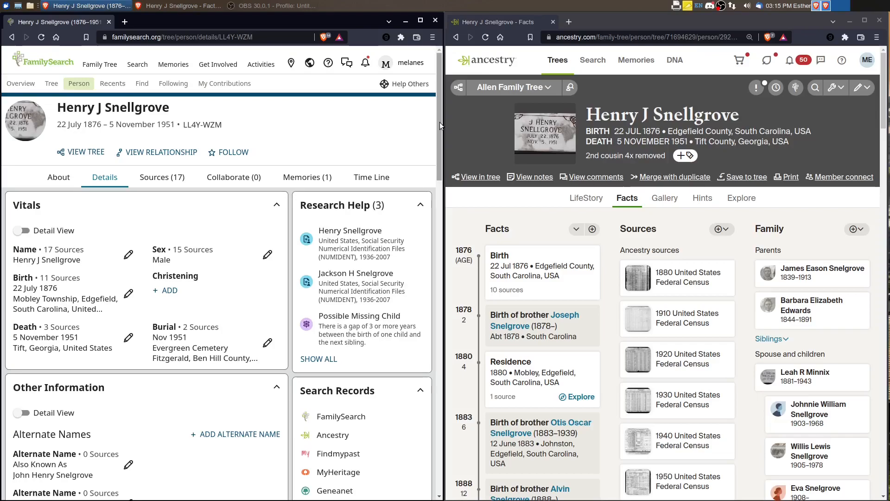
# Compare the father's children on FamilySearch and Ancestry, and open the Ancestry profile of the daughter born in 1908.
pyautogui.moveTo(439, 121); pyautogui.dragTo(473, 344)
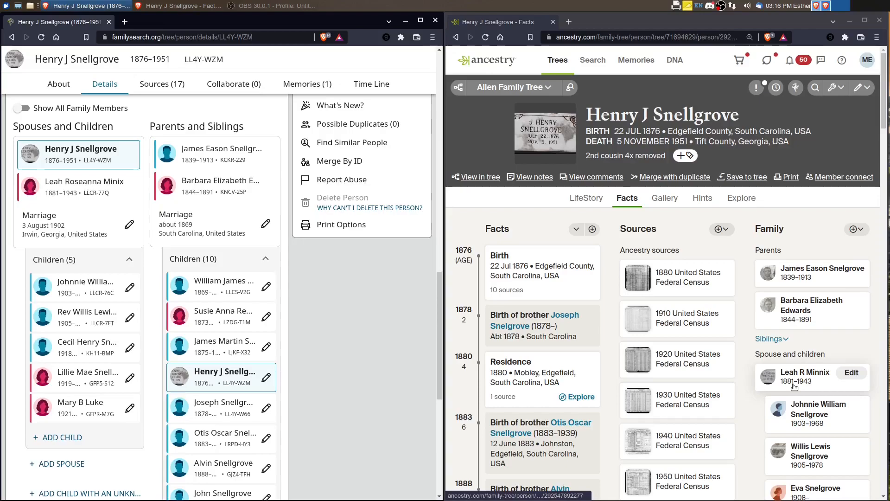
pyautogui.scroll(-2, 794, 386)
pyautogui.scroll(-2, 794, 386)
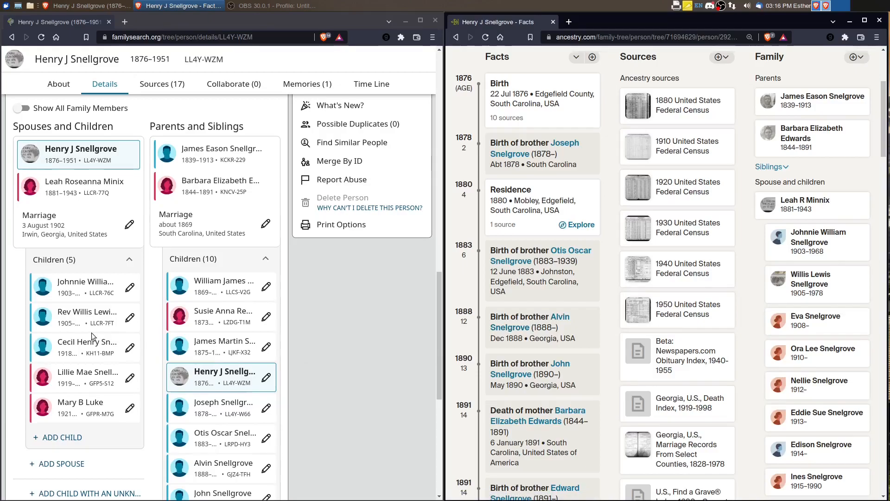
pyautogui.scroll(3, 631, 423)
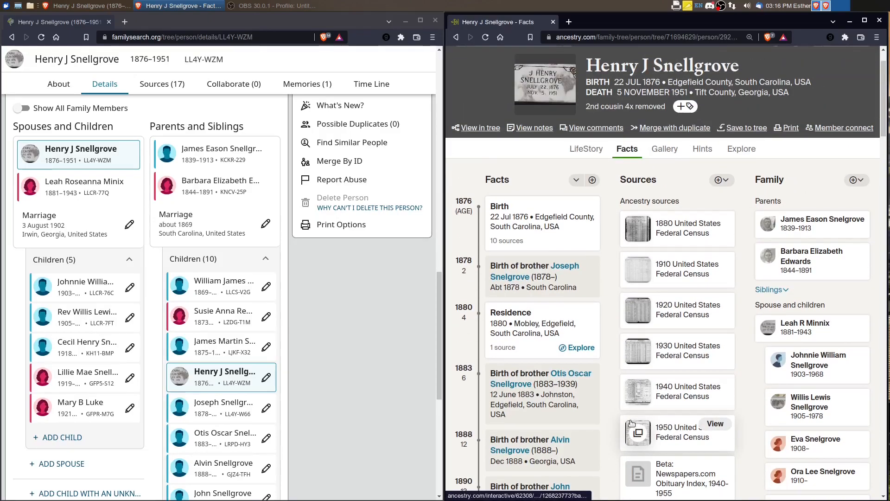
pyautogui.scroll(-1, 633, 424)
pyautogui.click(797, 419)
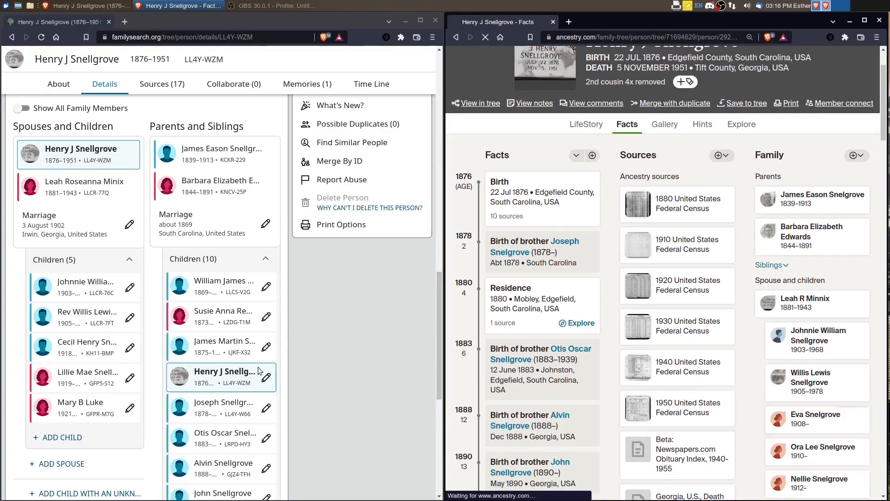
pyautogui.click(249, 361)
pyautogui.scroll(3, 249, 361)
pyautogui.scroll(15, 249, 361)
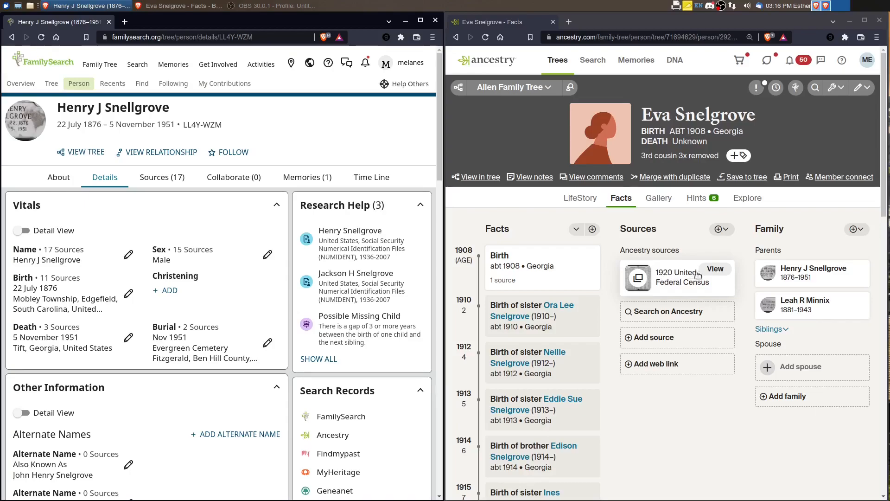
# Examine the household members in the daughter's 1920 United States Federal Census citation and close it.
pyautogui.click(725, 273)
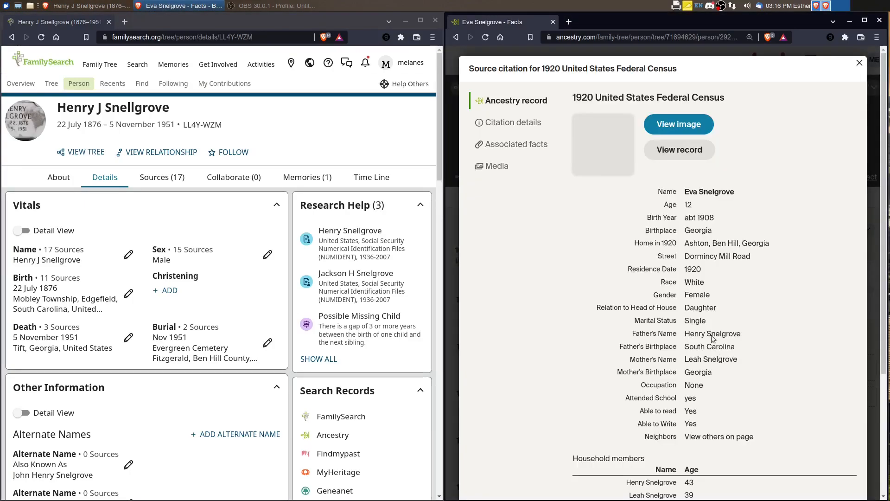
pyautogui.scroll(-3, 653, 311)
pyautogui.scroll(-2, 652, 311)
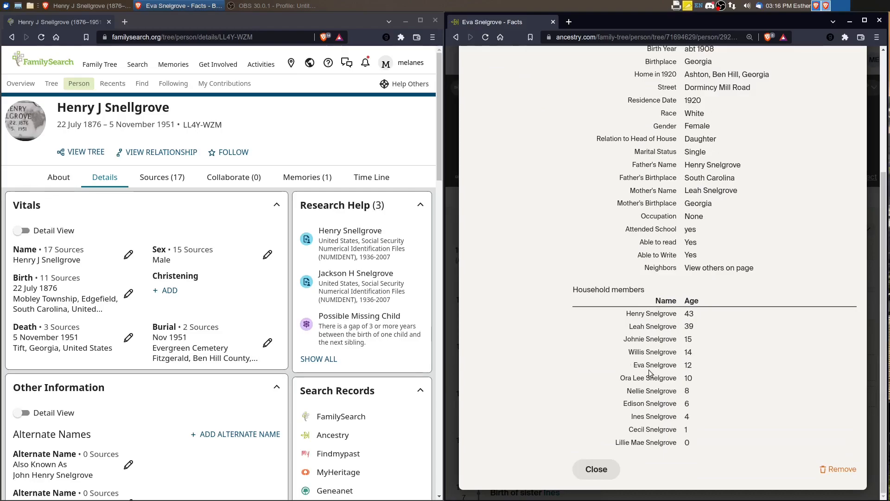
pyautogui.click(596, 469)
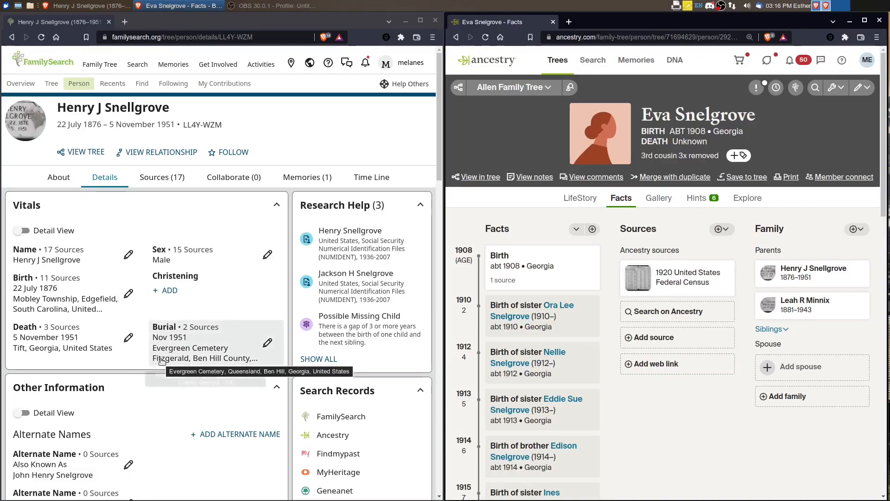
# Open the daughter's hints in the maximized Ancestry window and compare the surnames in the 1940 census and Social Security Death Index hints.
pyautogui.click(864, 21)
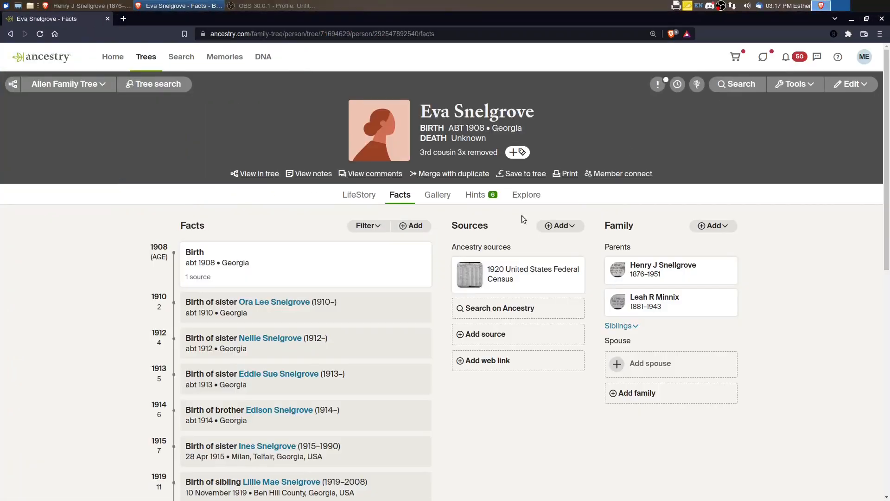
pyautogui.click(473, 197)
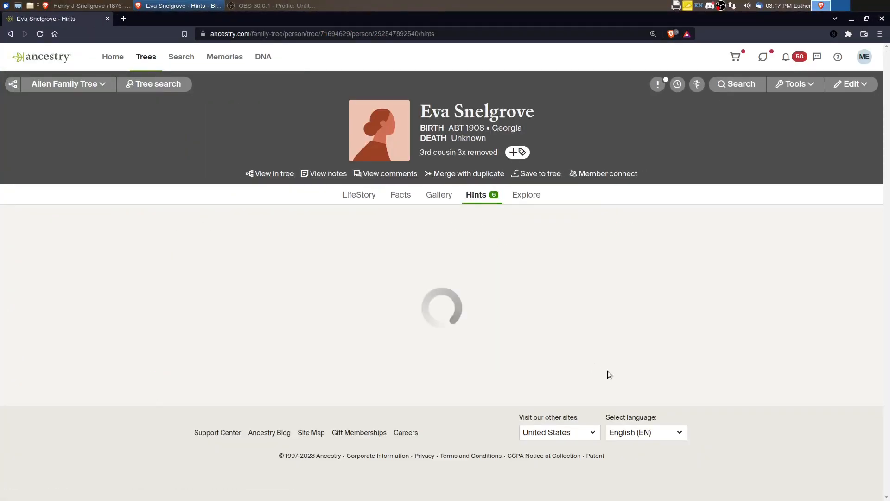
pyautogui.scroll(-4, 353, 331)
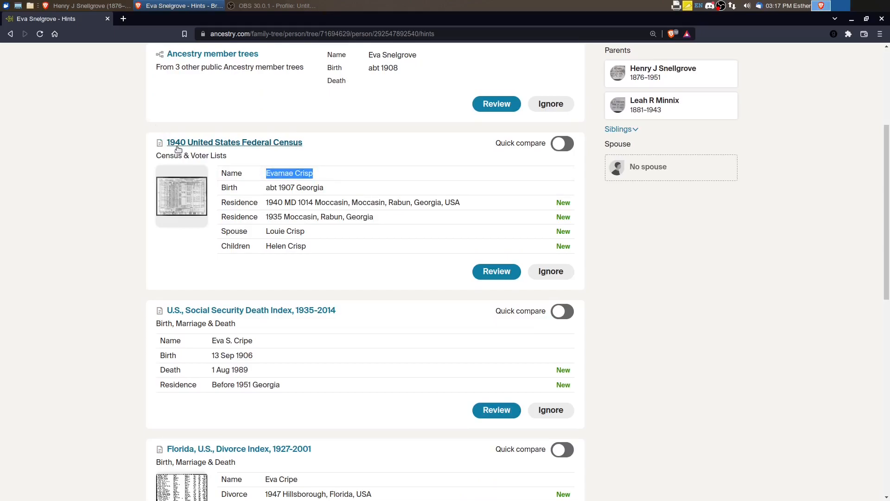
pyautogui.scroll(2, 319, 244)
pyautogui.click(319, 244)
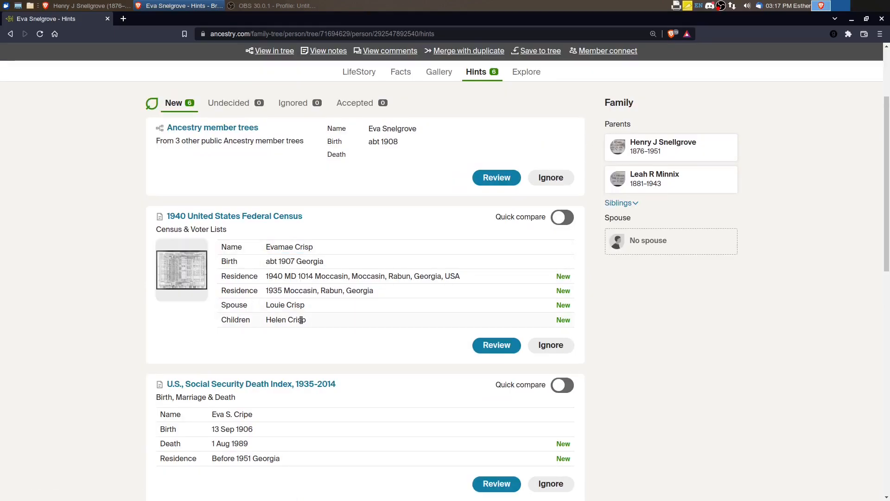
pyautogui.moveTo(315, 248); pyautogui.dragTo(295, 248)
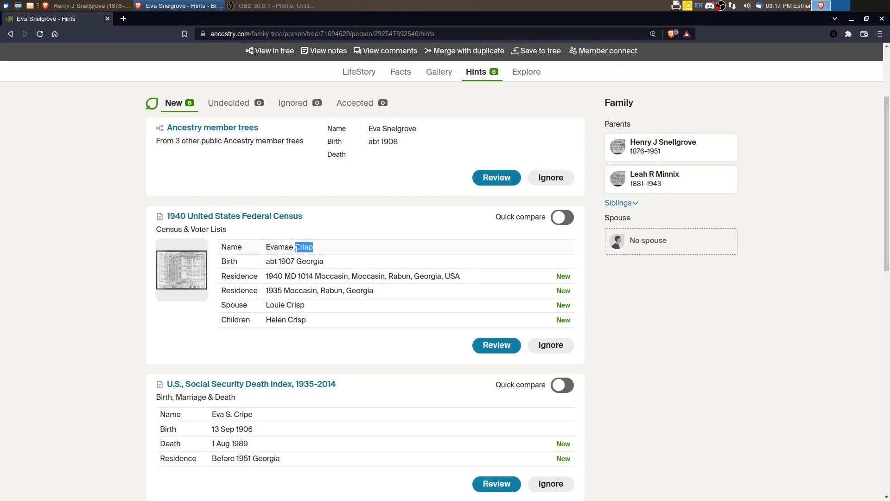
pyautogui.scroll(-3, 357, 344)
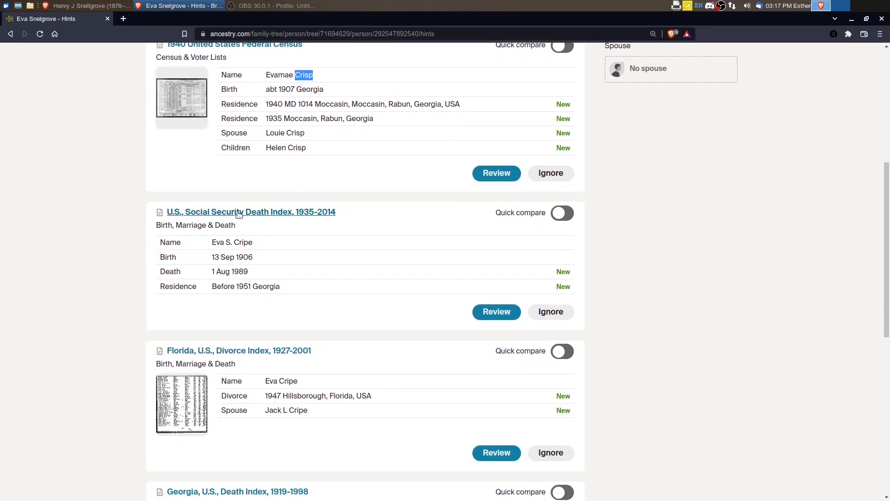
pyautogui.moveTo(256, 244); pyautogui.dragTo(232, 243)
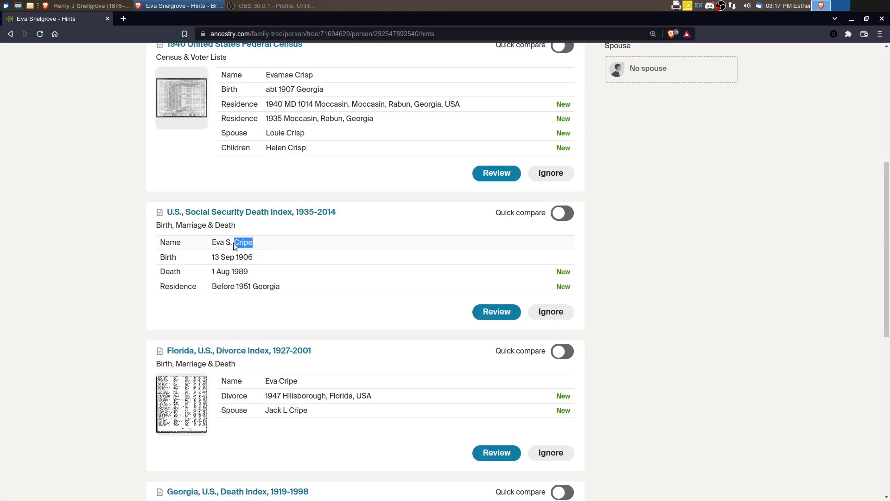
# View the household on the 1940 United States Federal Census image from the hint's record, and close the image.
pyautogui.scroll(2, 291, 287)
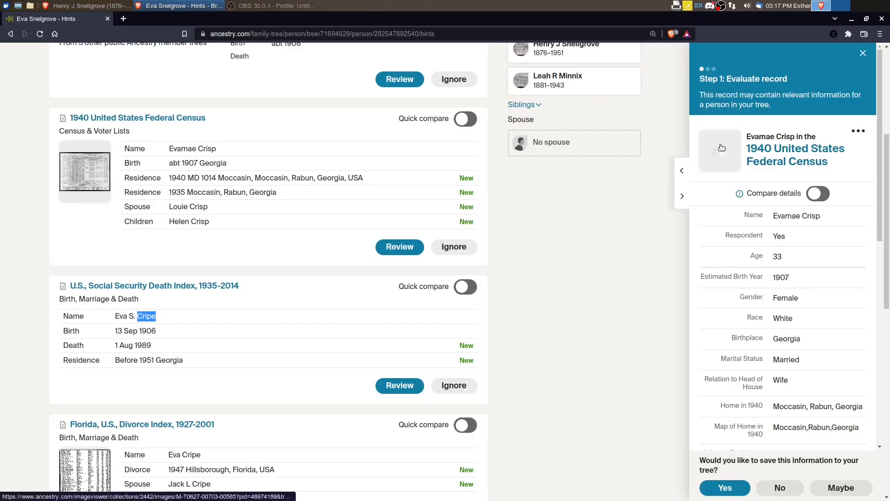
pyautogui.click(721, 155)
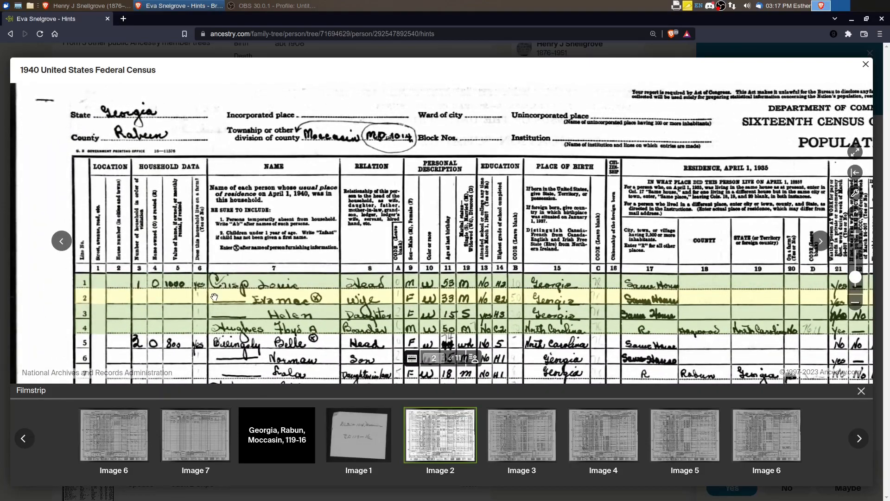
pyautogui.moveTo(215, 297)
pyautogui.scroll(1, 213, 296)
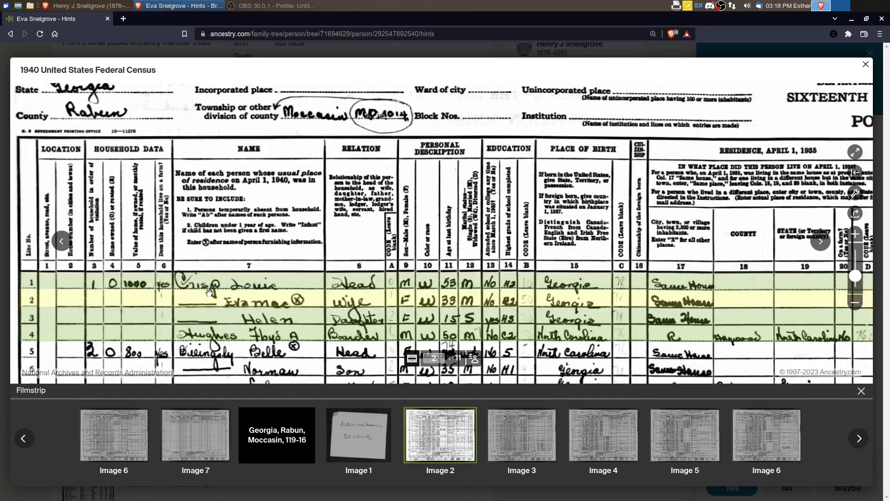
pyautogui.press('Escape')
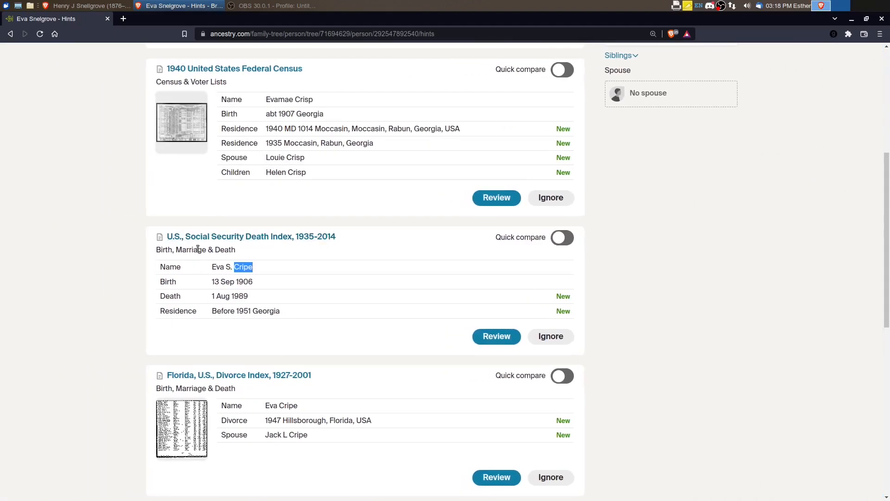
# Check the names and dates in the Florida Divorce Index, Georgia Death Index and 1930 census hints.
pyautogui.scroll(-4, 291, 243)
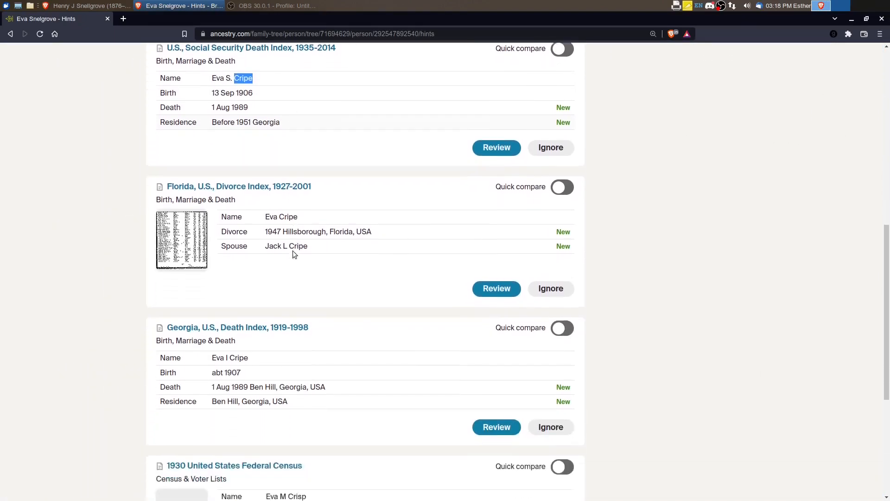
pyautogui.scroll(-3, 293, 251)
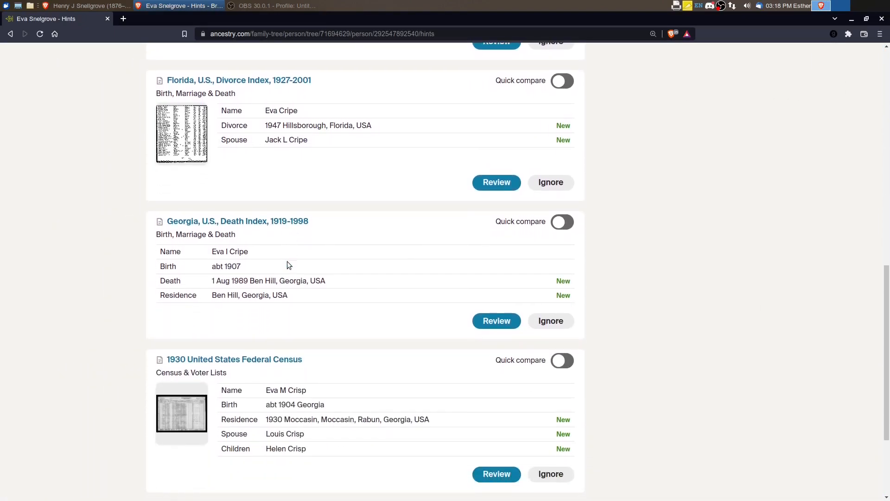
pyautogui.scroll(-2, 288, 265)
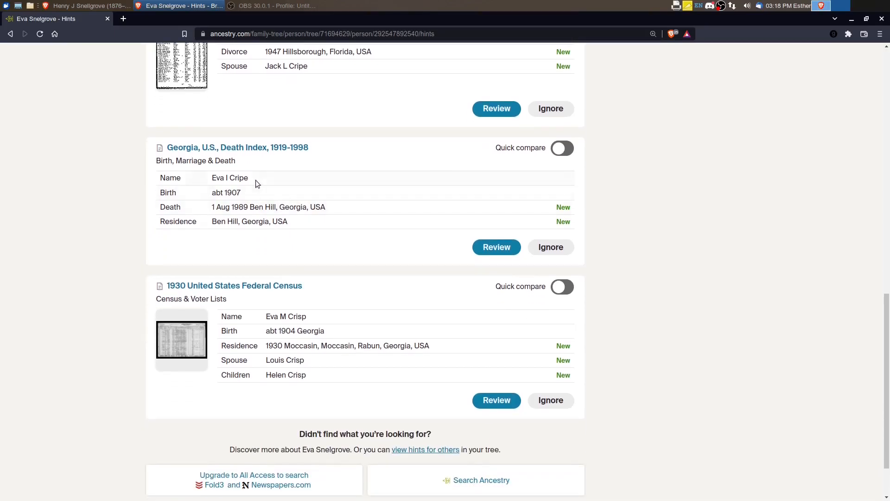
pyautogui.moveTo(255, 180); pyautogui.dragTo(228, 178)
pyautogui.scroll(-2, 415, 301)
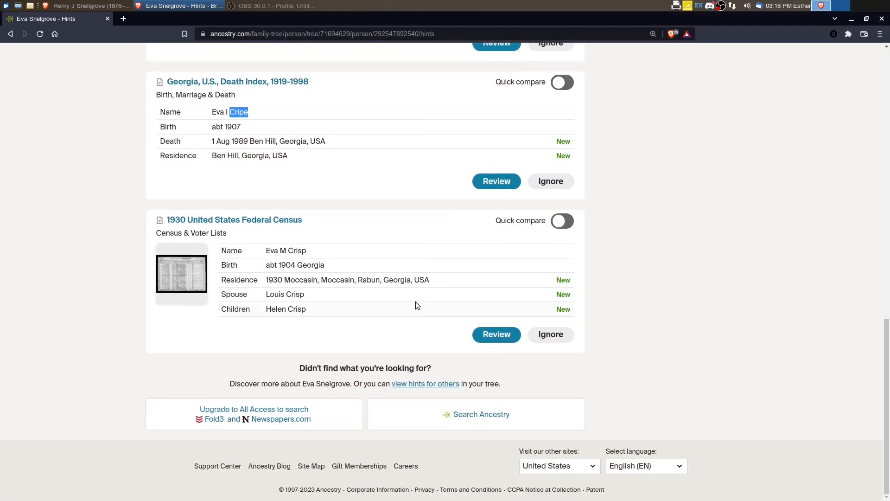
# Open the Ancestry member trees hint for review.
pyautogui.scroll(3, 416, 301)
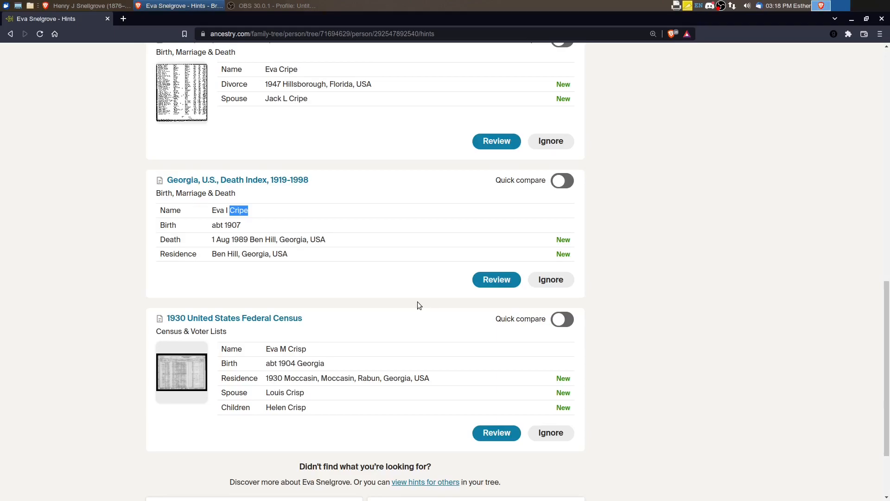
pyautogui.scroll(1, 382, 312)
pyautogui.scroll(8, 373, 322)
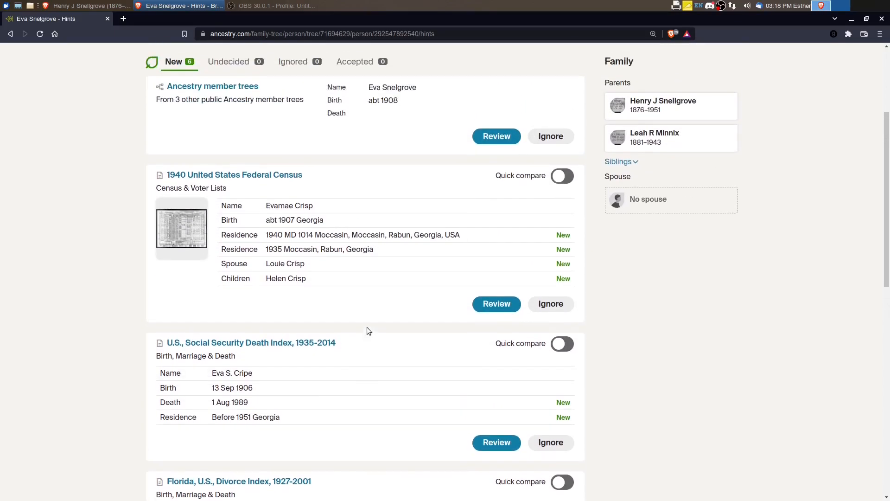
pyautogui.scroll(3, 367, 331)
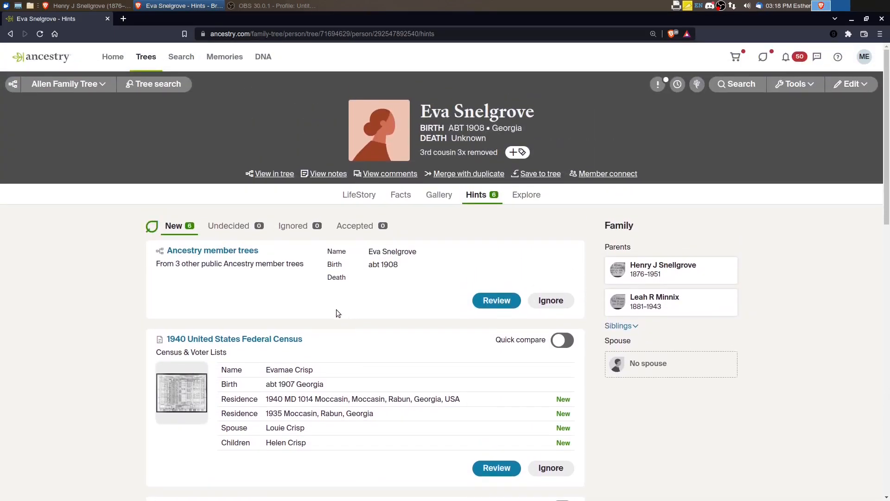
pyautogui.click(496, 300)
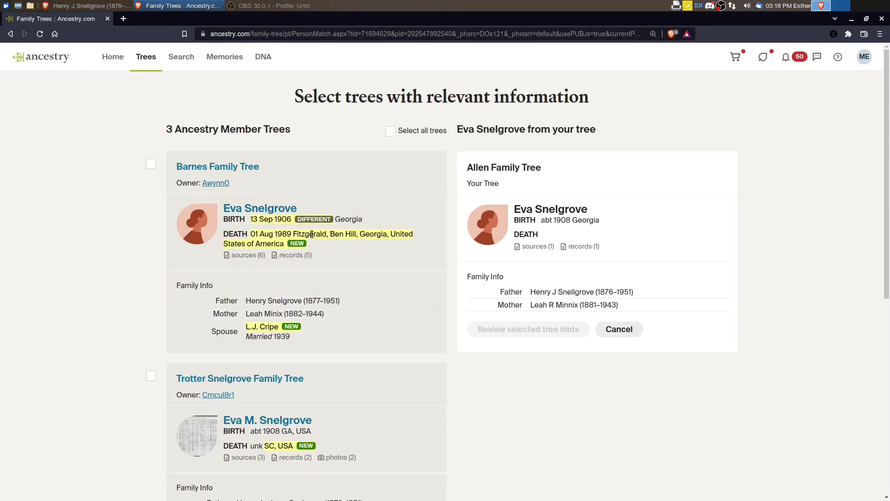
# Compare the birth, death, parent and spouse details across the matching member trees, and cancel the tree review.
pyautogui.scroll(-2, 290, 239)
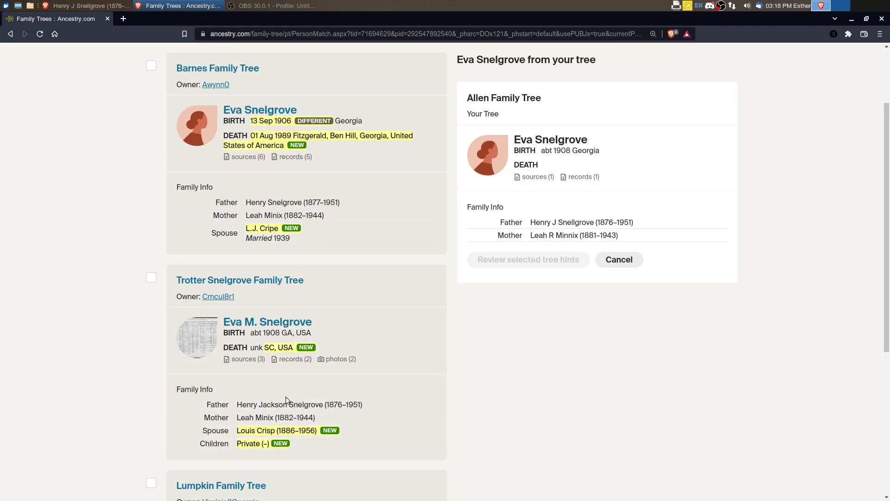
pyautogui.scroll(-5, 258, 428)
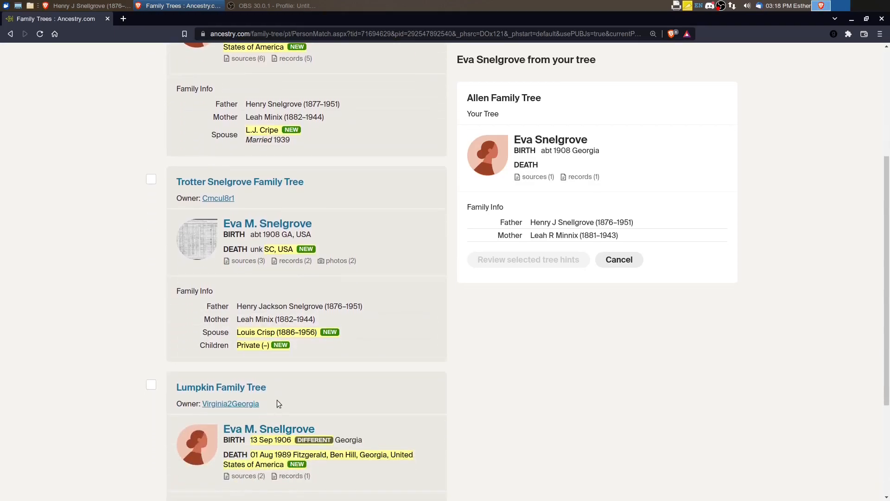
pyautogui.scroll(-1, 262, 405)
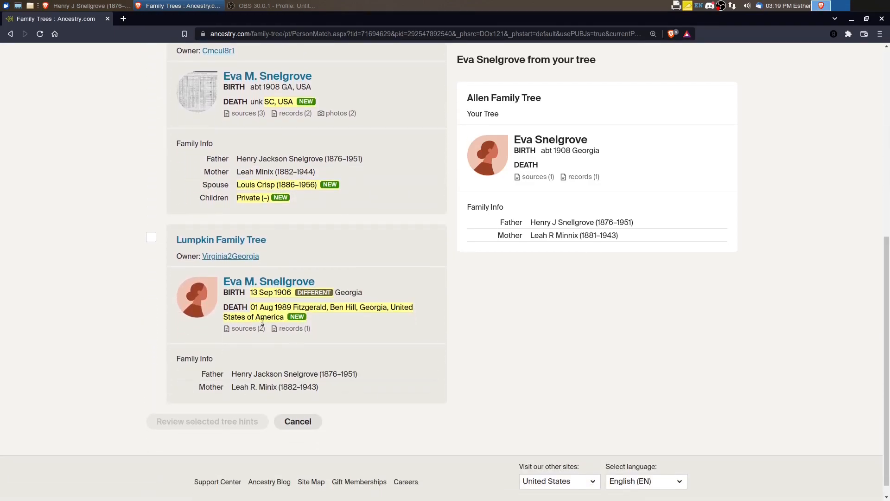
pyautogui.scroll(2, 352, 351)
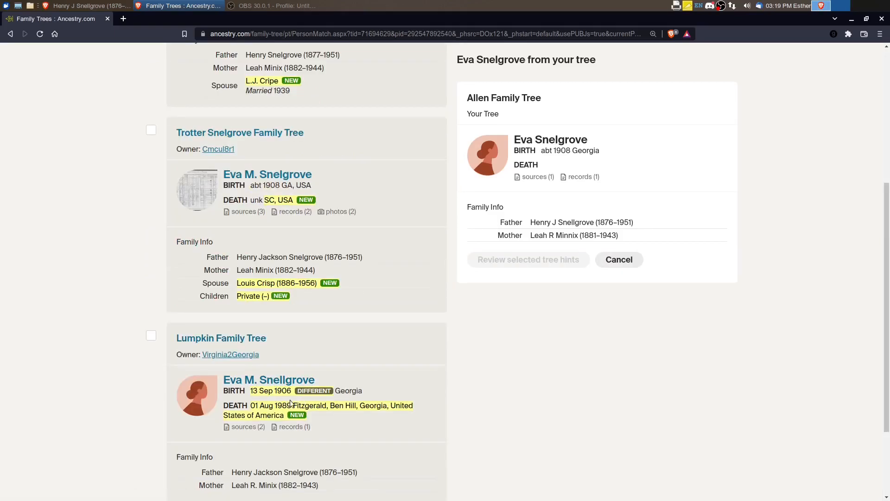
pyautogui.scroll(5, 342, 395)
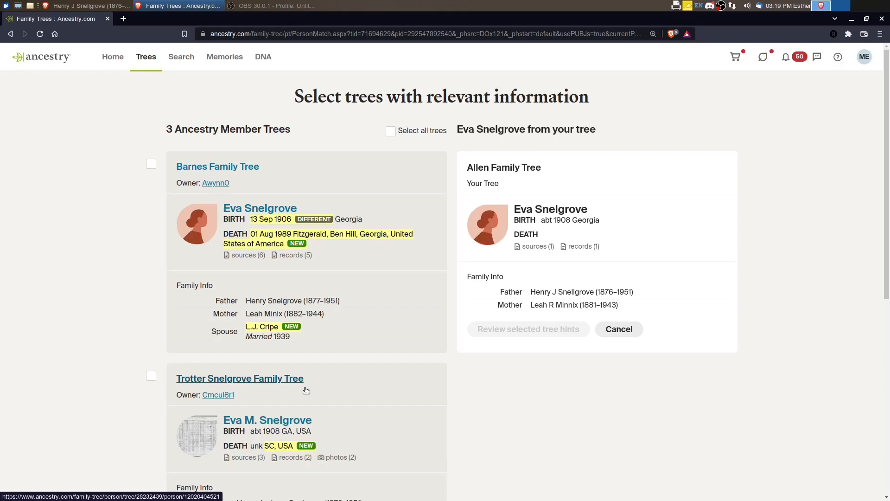
pyautogui.click(624, 330)
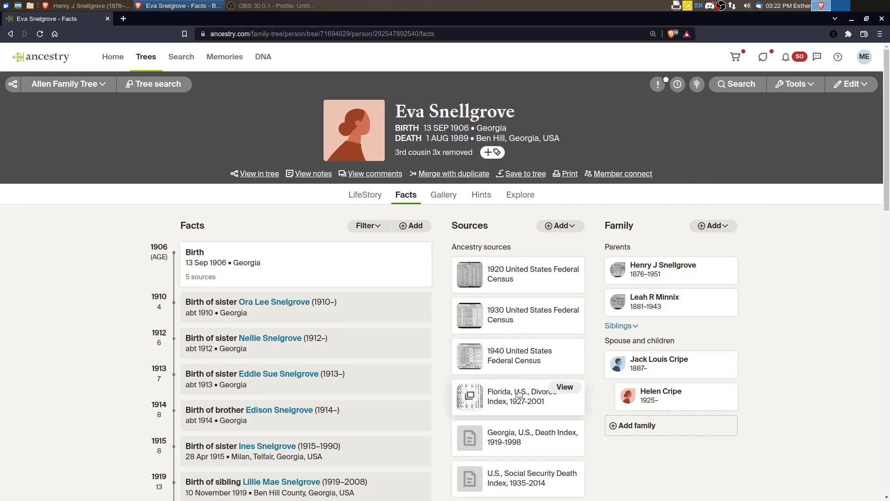
# Look over the sources and family members attached to the daughter's Ancestry profile.
pyautogui.scroll(-1, 516, 403)
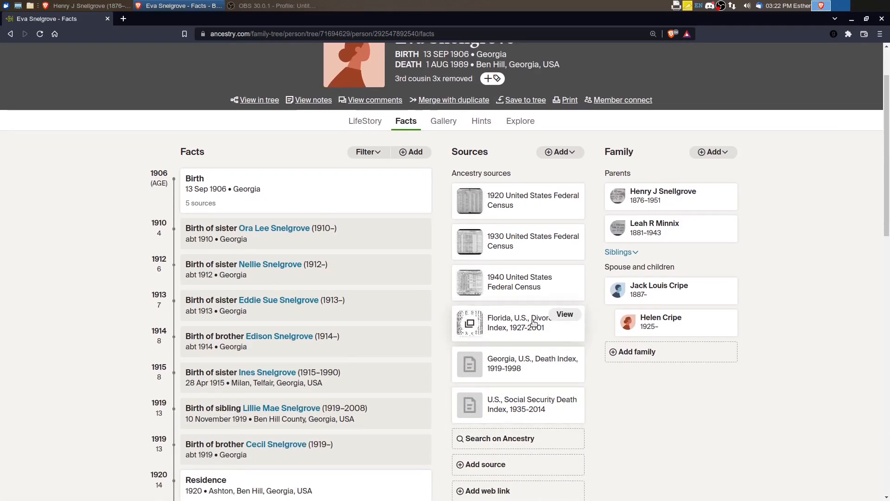
pyautogui.scroll(1, 524, 333)
pyautogui.scroll(1, 552, 371)
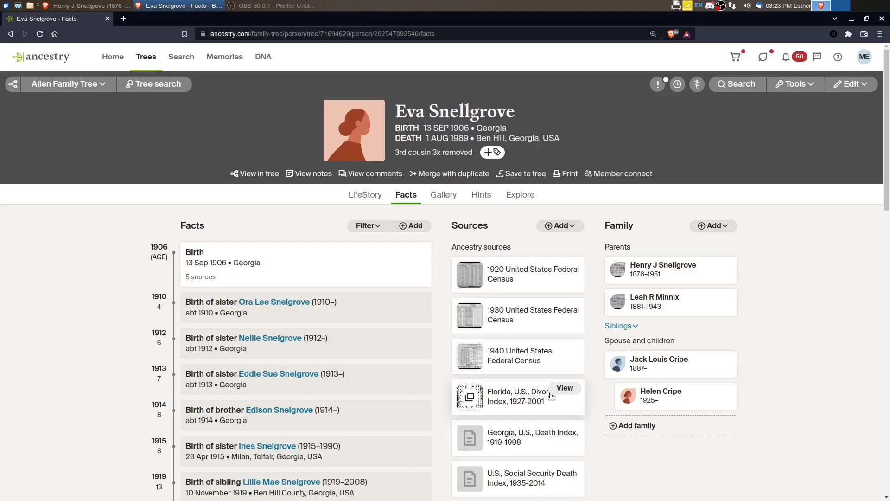
# Check the details in the daughter's Georgia, U.S., Death Index, 1919-1998 source citation, and close it.
pyautogui.click(559, 432)
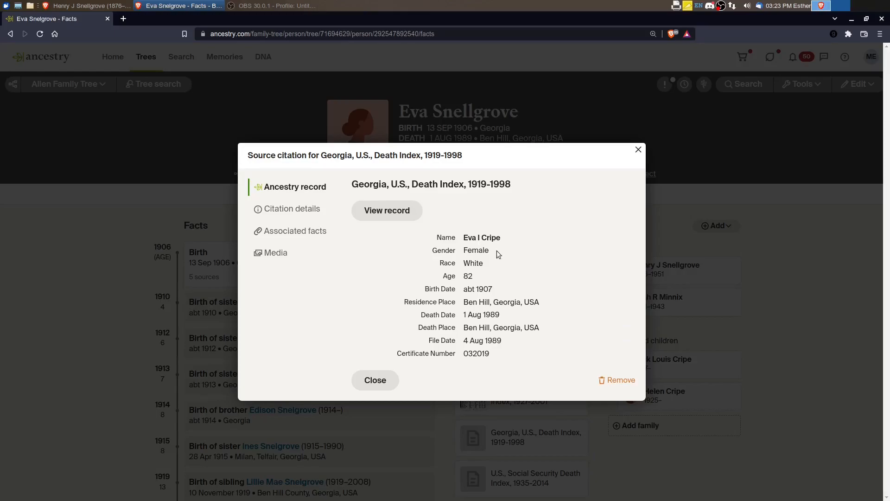
pyautogui.click(389, 388)
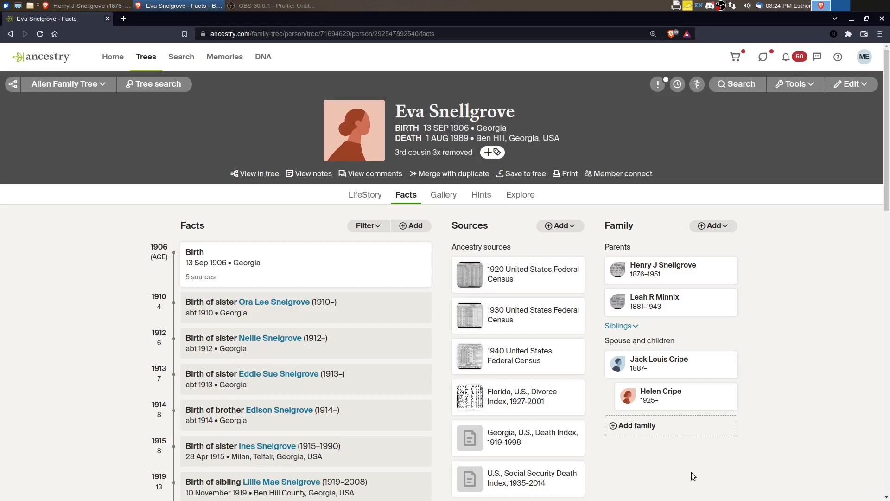
# Search for more records of the daughter and save the matching Social Security Applications and Claims Index record to her profile.
pyautogui.click(740, 91)
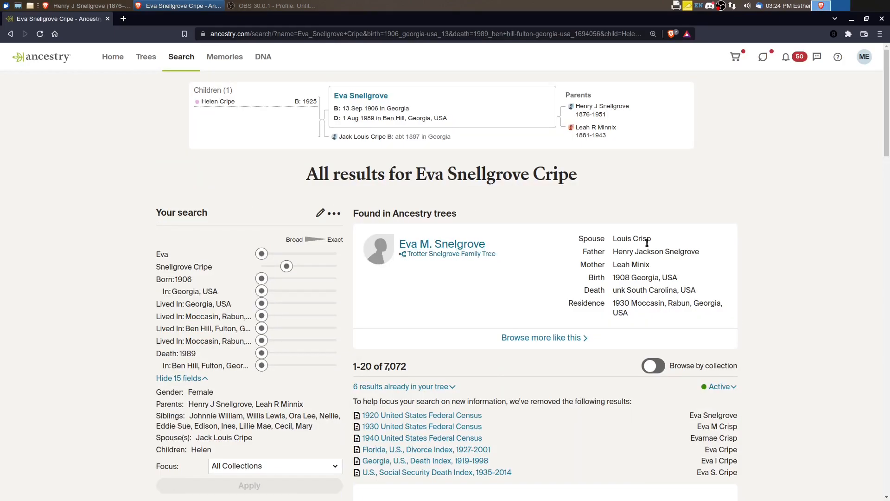
pyautogui.scroll(-6, 436, 287)
pyautogui.click(442, 215)
pyautogui.click(606, 191)
pyautogui.click(631, 214)
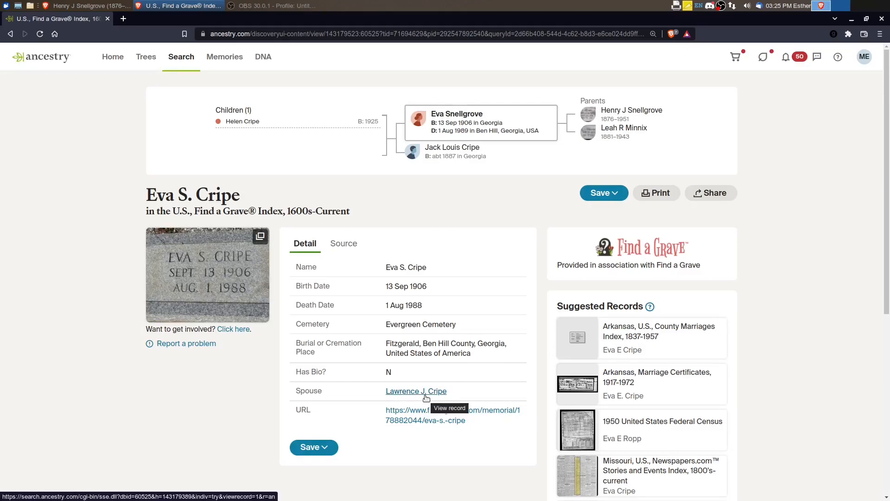
# Open the Find a Grave memorial linked from the index record and compare its dates and burial plot with the spouse's memorial.
pyautogui.click(457, 413)
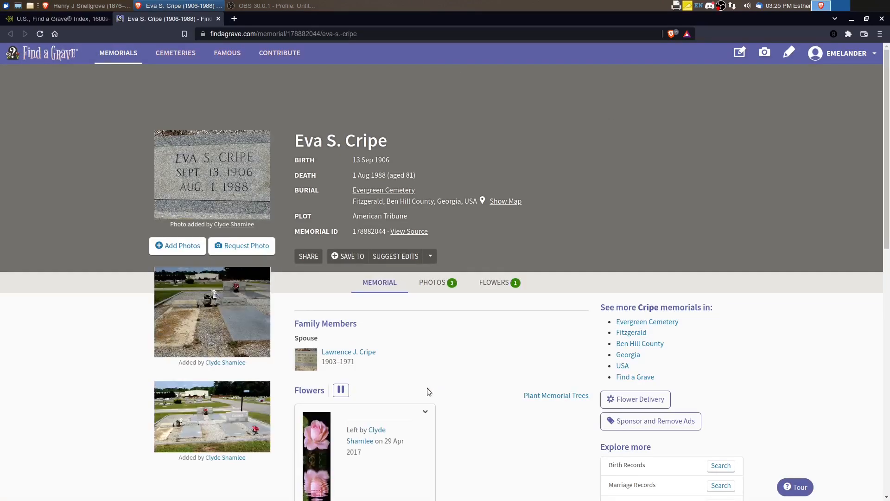
pyautogui.click(379, 352)
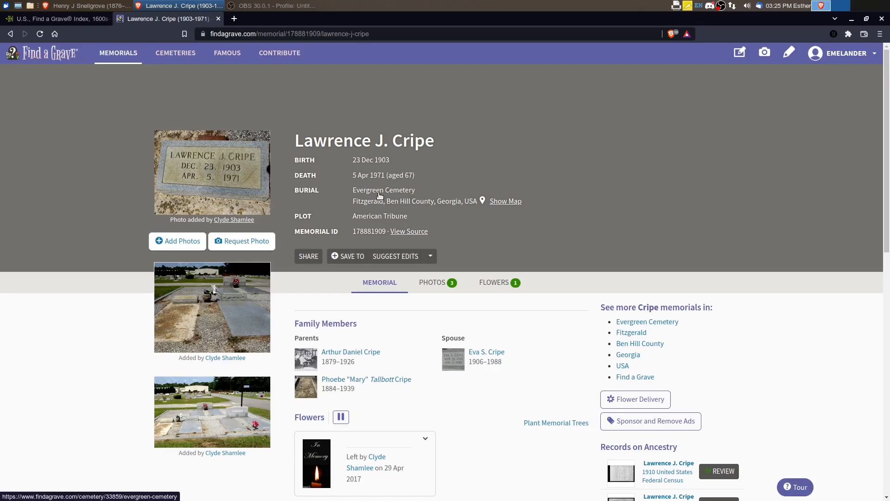
pyautogui.click(486, 353)
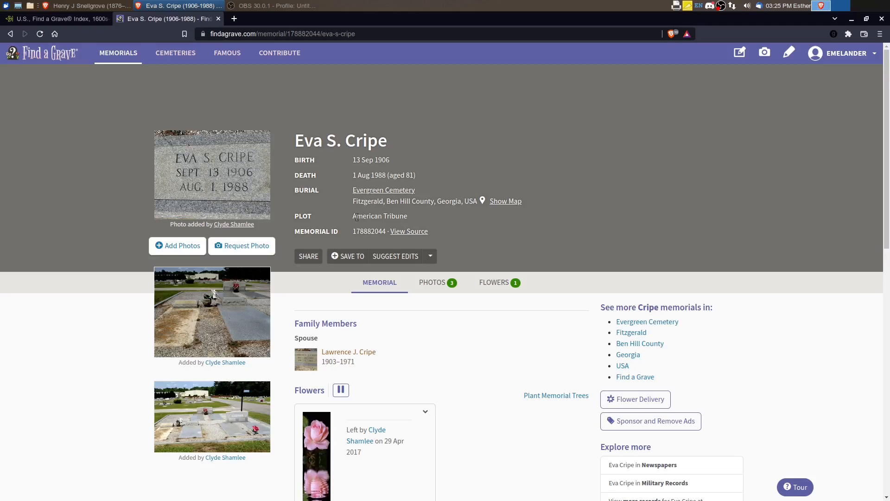
pyautogui.moveTo(354, 215); pyautogui.dragTo(414, 218)
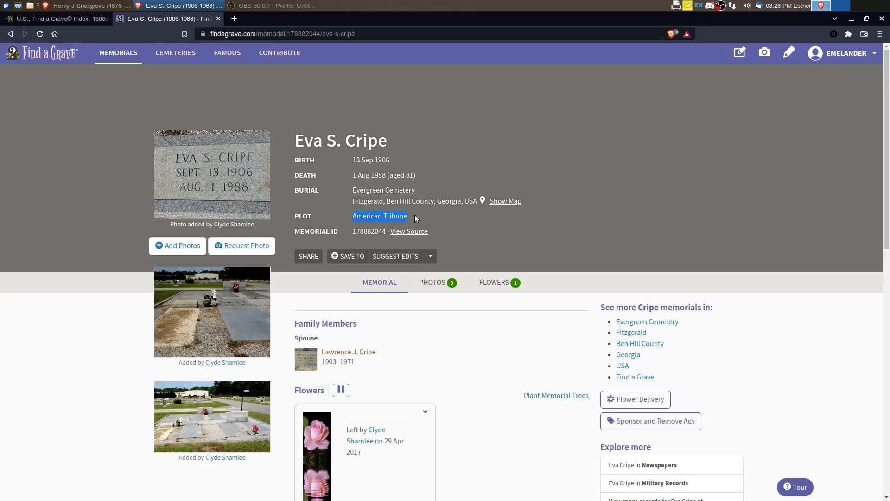
# View all the gravestone and plot photos on the daughter's memorial, and revisit her spouse's memorial.
pyautogui.click(195, 191)
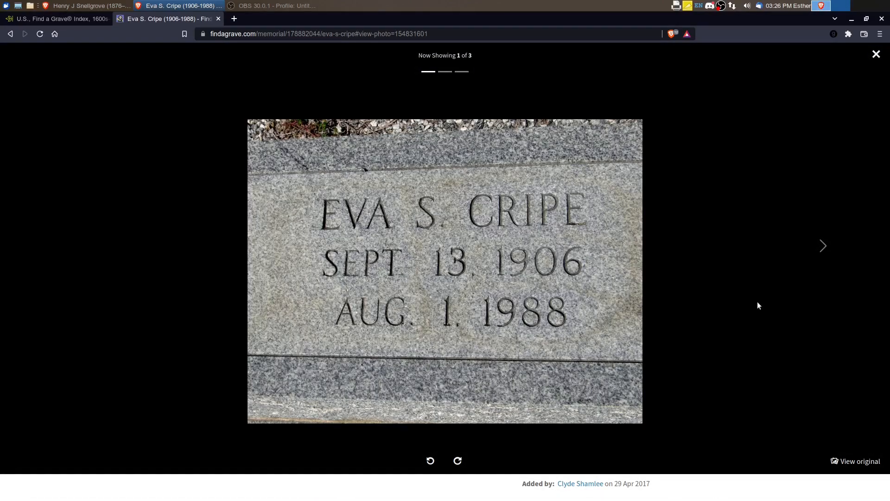
pyautogui.click(823, 250)
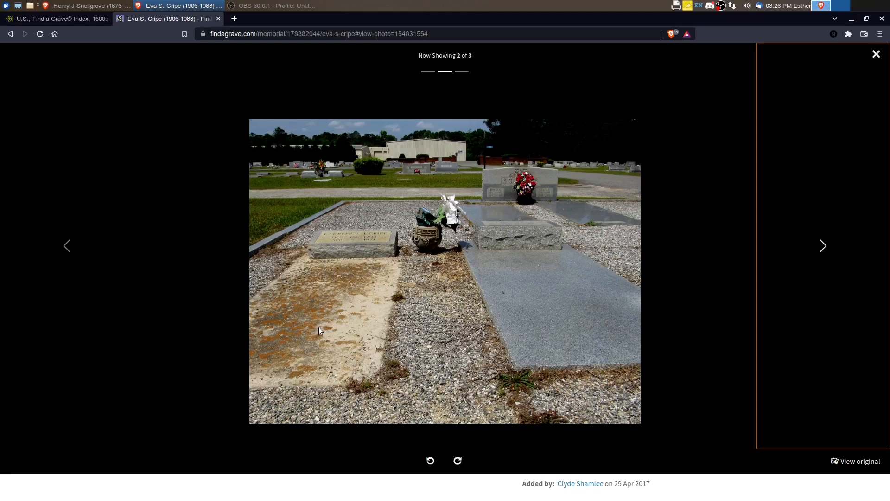
pyautogui.click(822, 246)
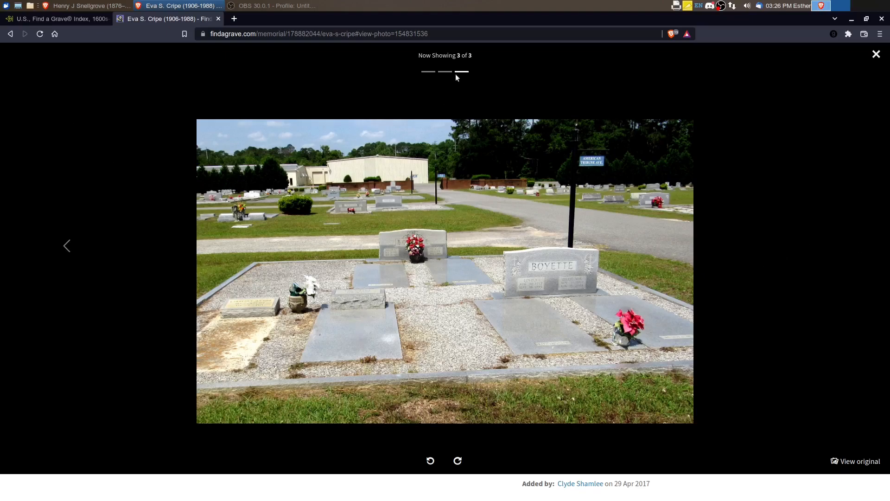
pyautogui.click(877, 54)
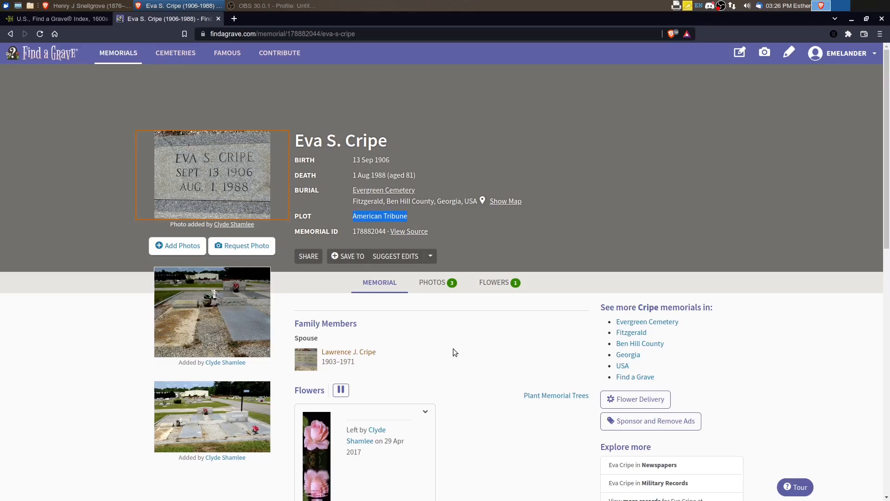
pyautogui.click(341, 357)
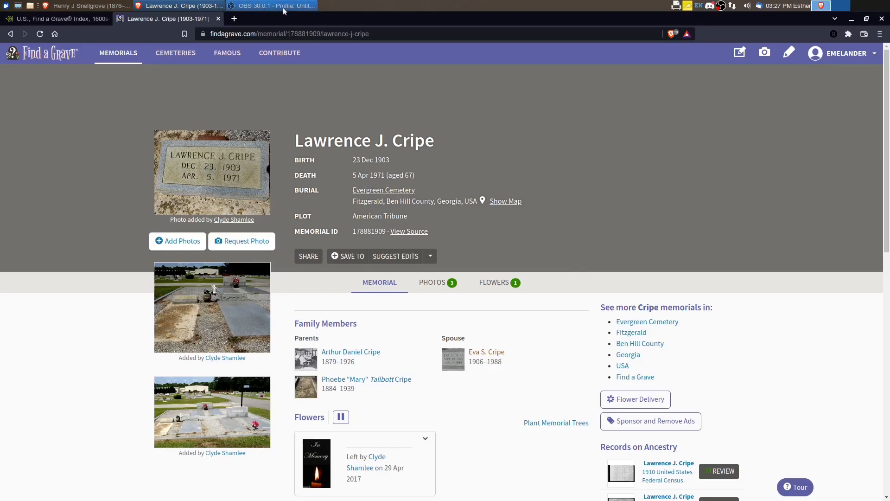
# Return to Ancestry, start saving the Find a Grave record to the daughter, and match its spouse to the husband in the tree.
pyautogui.click(73, 18)
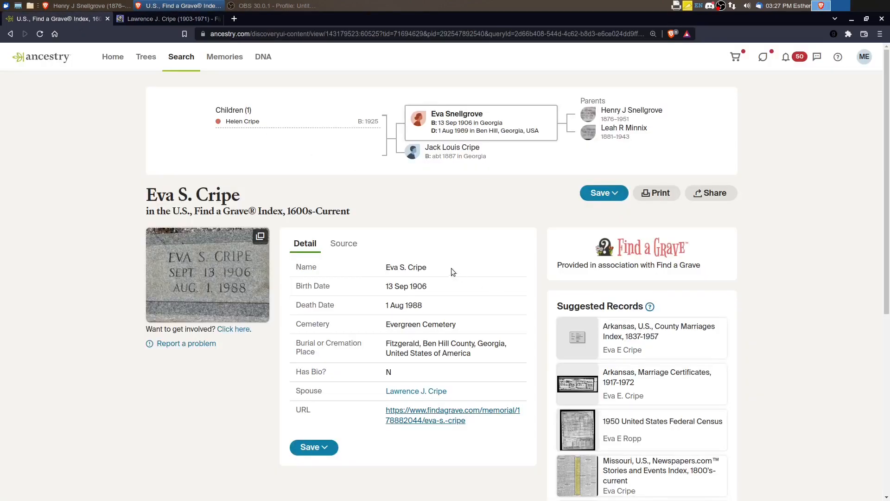
pyautogui.click(611, 199)
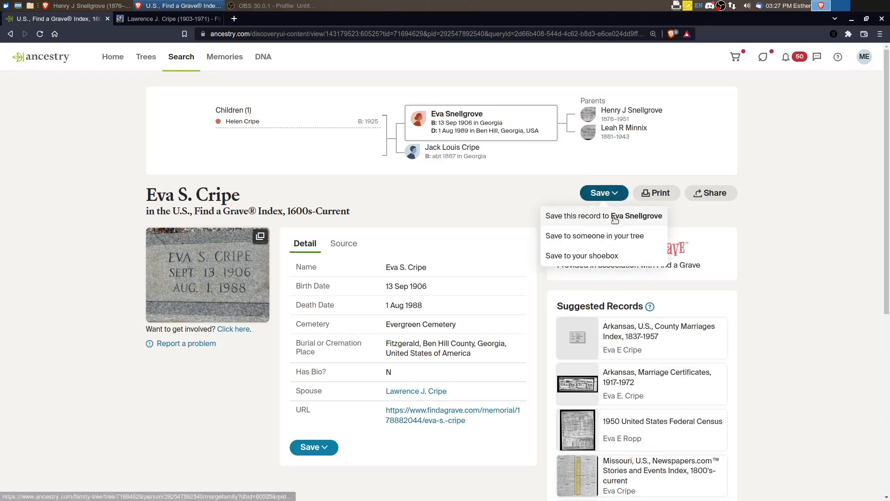
pyautogui.click(615, 217)
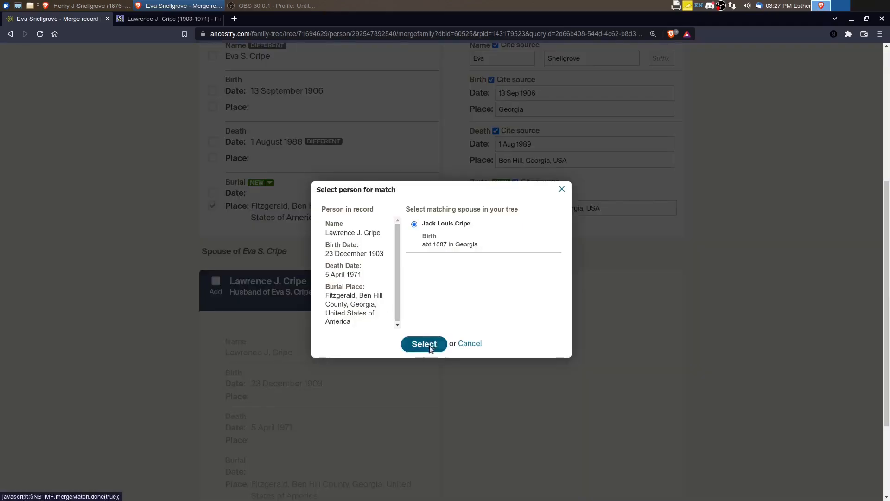
pyautogui.click(424, 344)
# Set the husband's burial place to Fitzgerald, Ben Hill, Georgia, USA, and save the Find a Grave details to the tree.
pyautogui.click(556, 381)
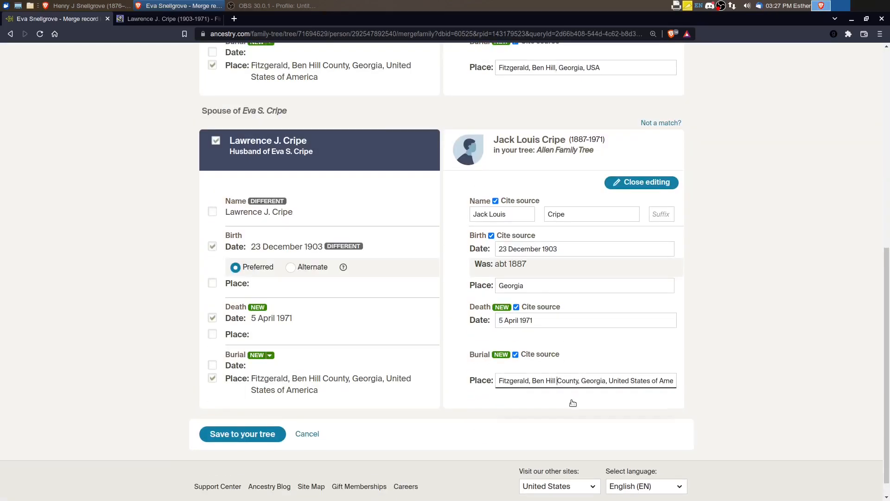
pyautogui.click(563, 401)
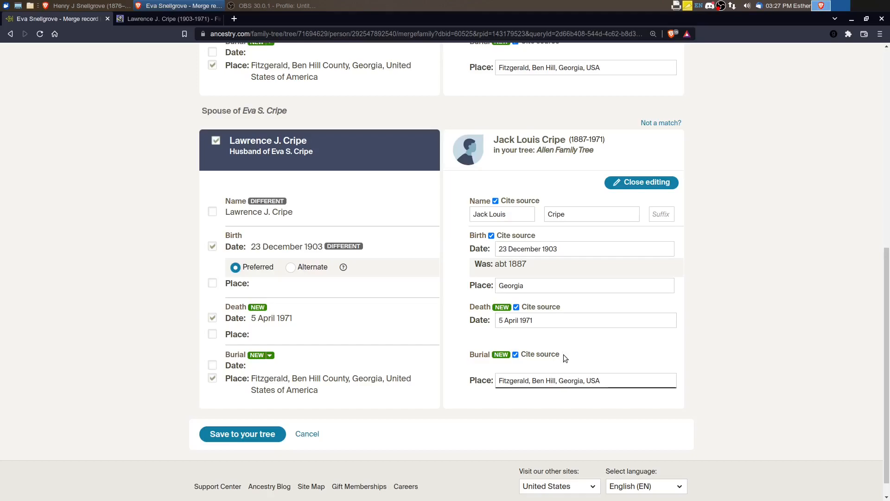
pyautogui.scroll(8, 558, 357)
pyautogui.scroll(1, 551, 387)
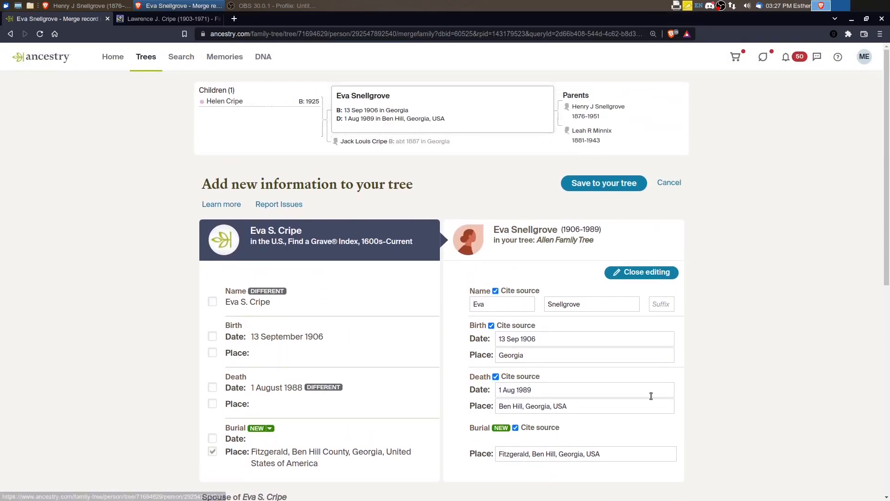
pyautogui.scroll(-10, 599, 392)
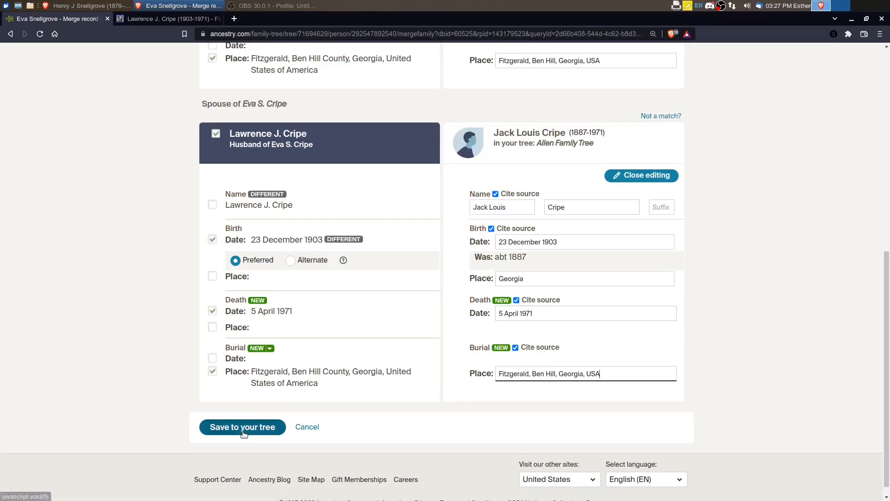
pyautogui.click(241, 427)
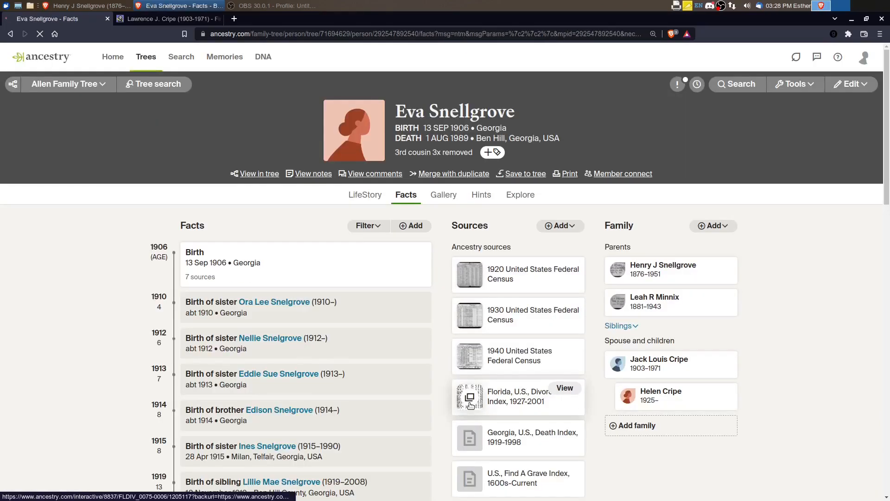
# Search the daughter's records again and open the U.S., World War II Draft Cards Young Men, 1940-1947 result that names her.
pyautogui.click(741, 86)
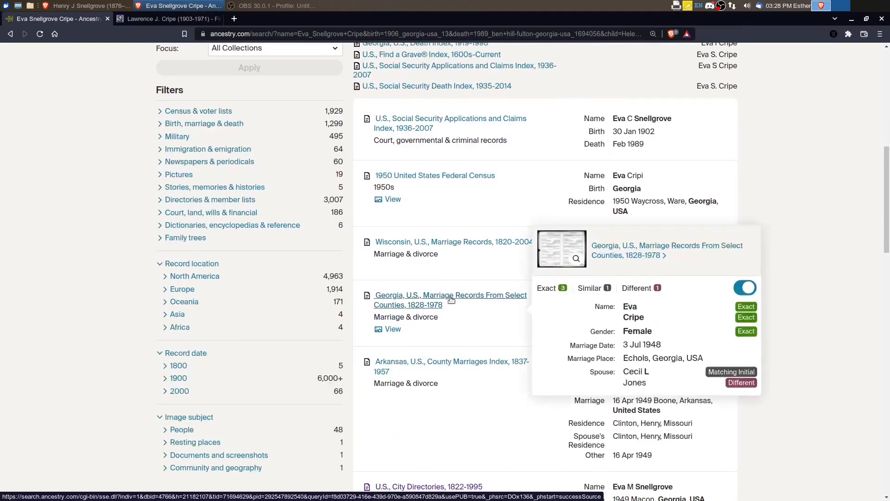
pyautogui.scroll(-3, 451, 299)
pyautogui.moveTo(410, 338)
pyautogui.scroll(-3, 445, 359)
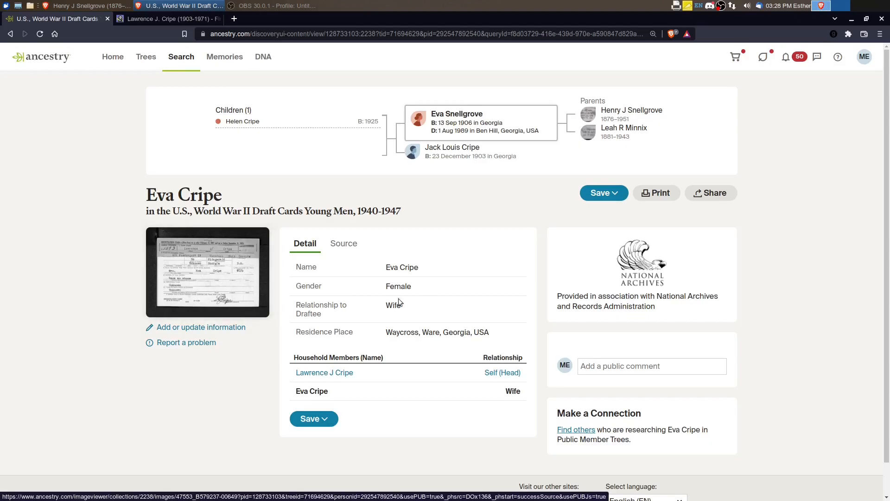
# Examine the draft registration card image and save the record to the daughter and her husband in the tree.
pyautogui.click(209, 281)
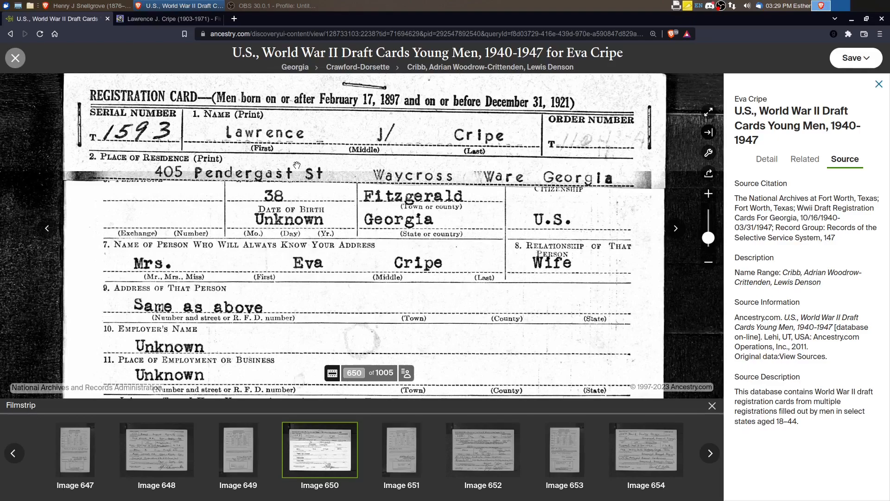
pyautogui.click(879, 84)
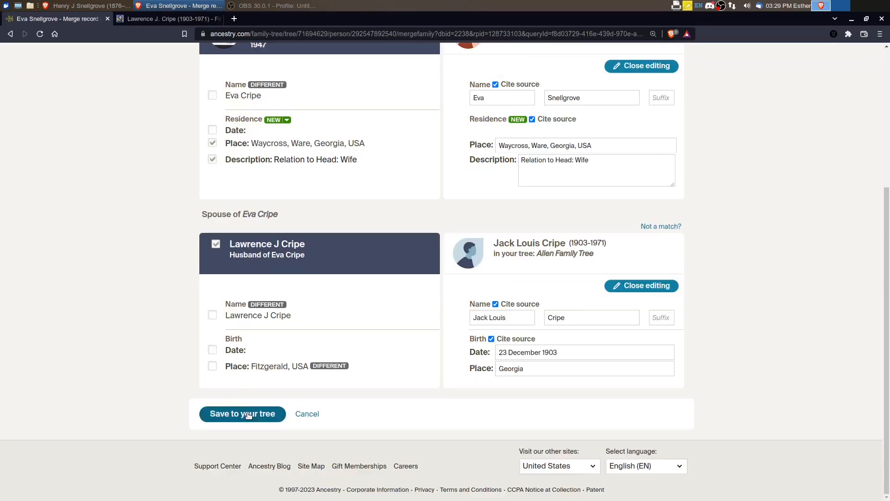
pyautogui.click(243, 413)
# Search the daughter's records again and examine the remaining census, marriage, obituary and Social Security results for possible matches.
pyautogui.click(739, 83)
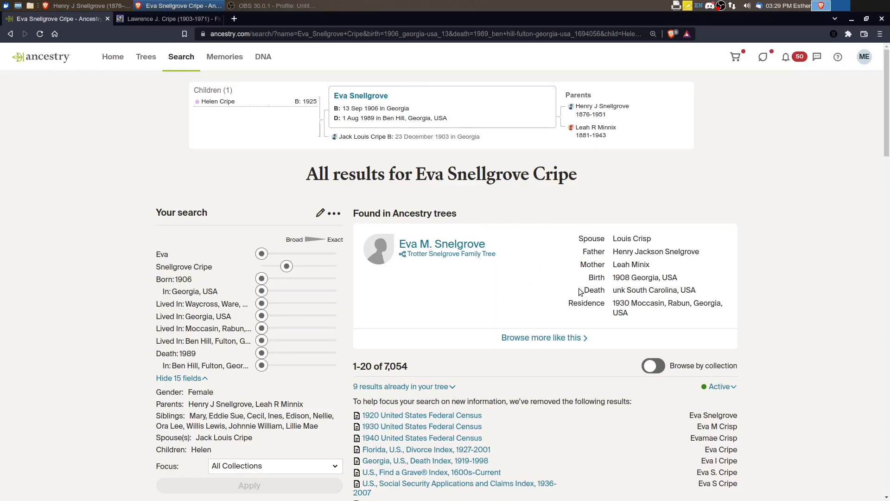
pyautogui.scroll(-5, 556, 289)
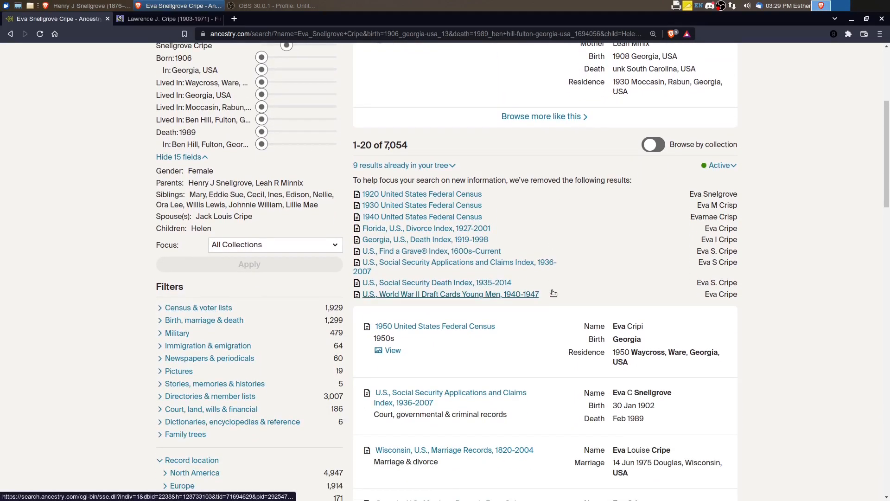
pyautogui.scroll(-2, 553, 293)
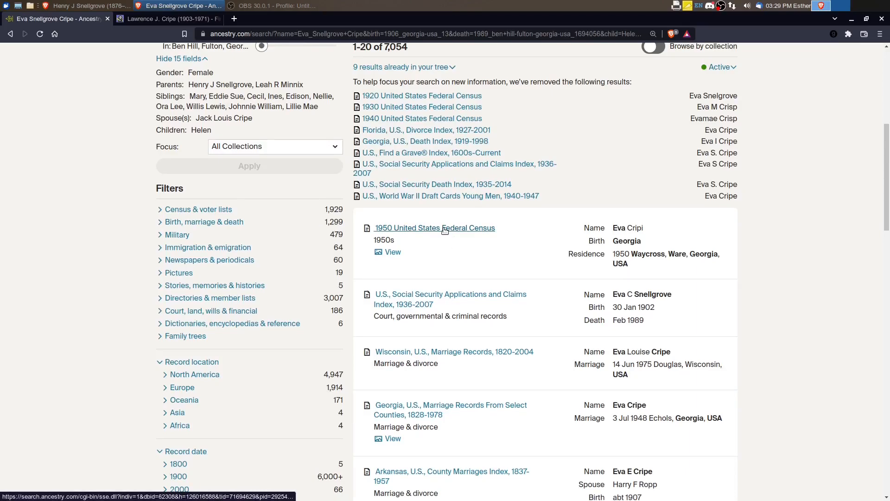
pyautogui.moveTo(445, 231)
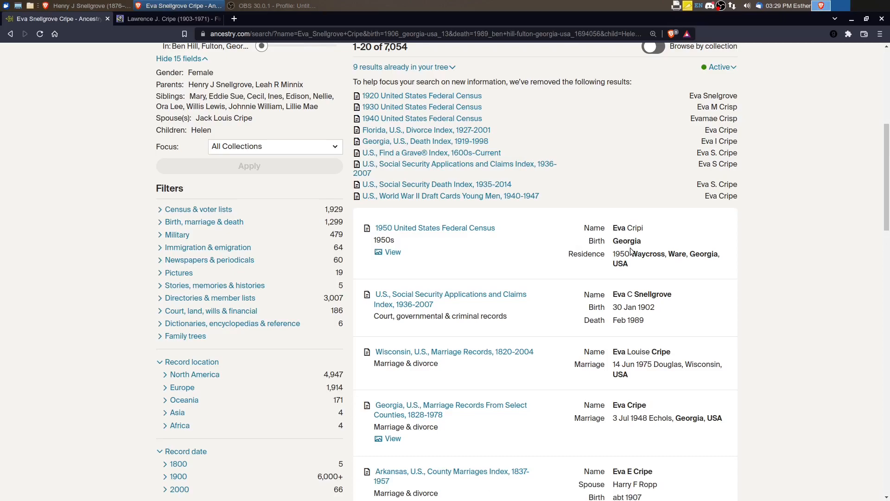
pyautogui.scroll(-2, 644, 388)
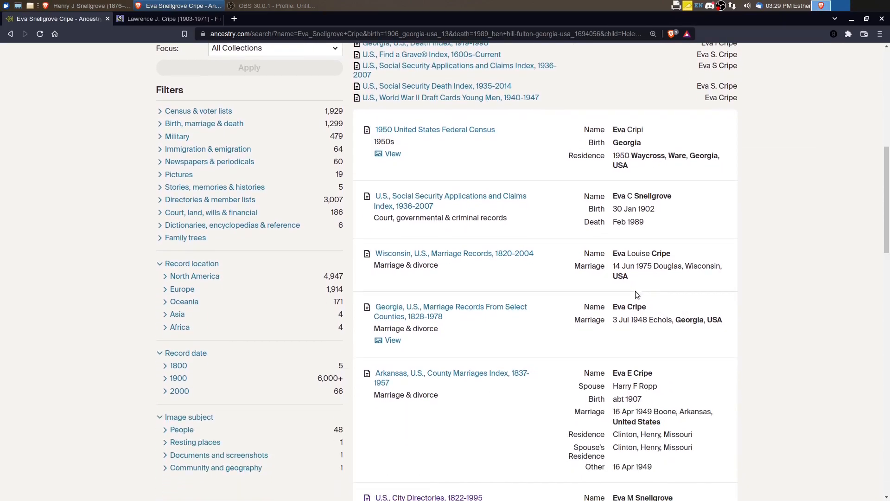
pyautogui.scroll(-4, 661, 331)
pyautogui.scroll(-4, 649, 335)
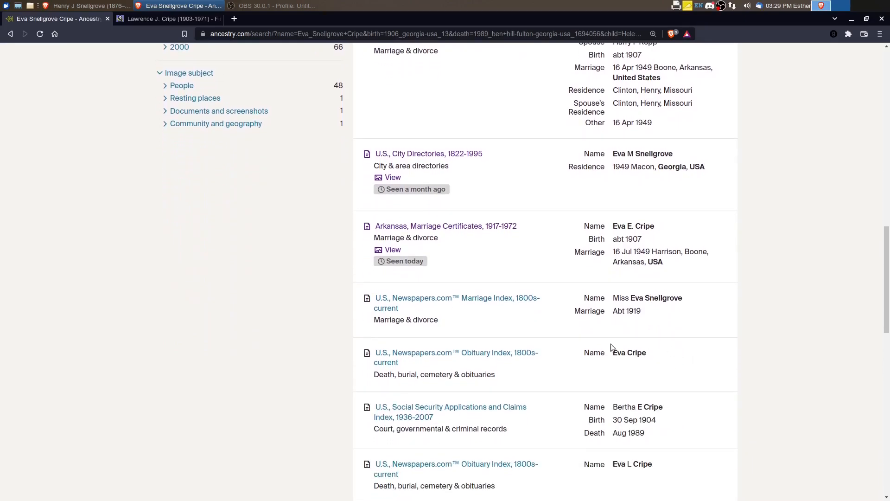
pyautogui.moveTo(440, 297)
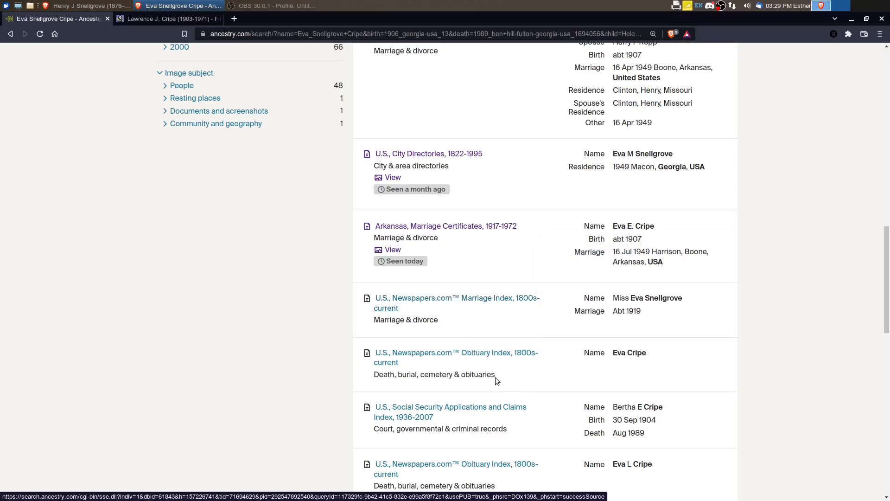
pyautogui.moveTo(460, 356)
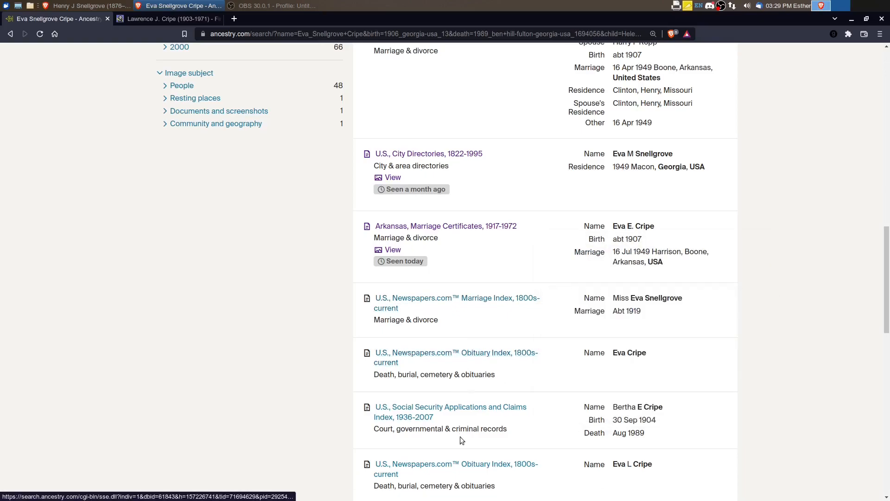
pyautogui.moveTo(442, 412)
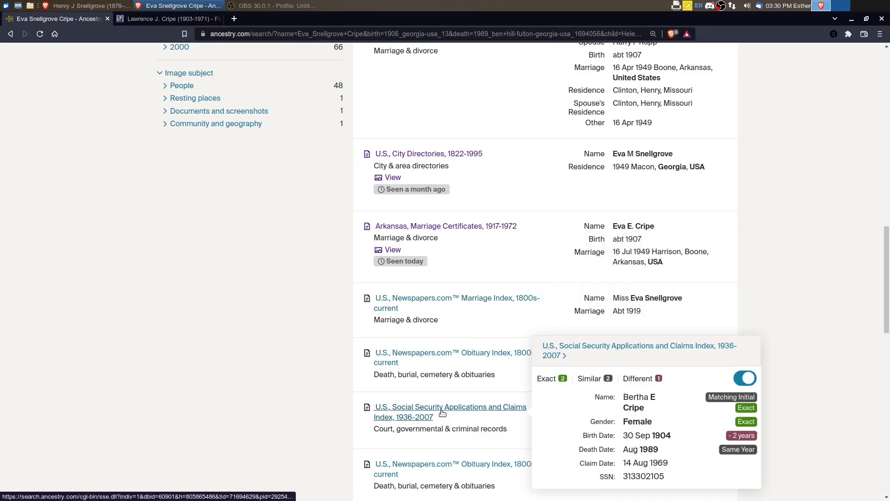
pyautogui.scroll(-3, 499, 375)
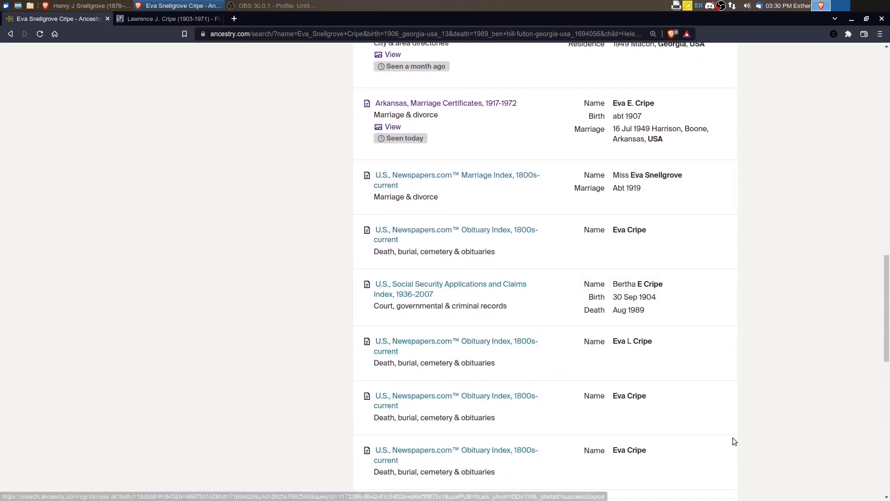
# Examine the 1949 Macon city directory result and compare it with the surrounding marriage and obituary results for the daughter.
pyautogui.scroll(6, 730, 435)
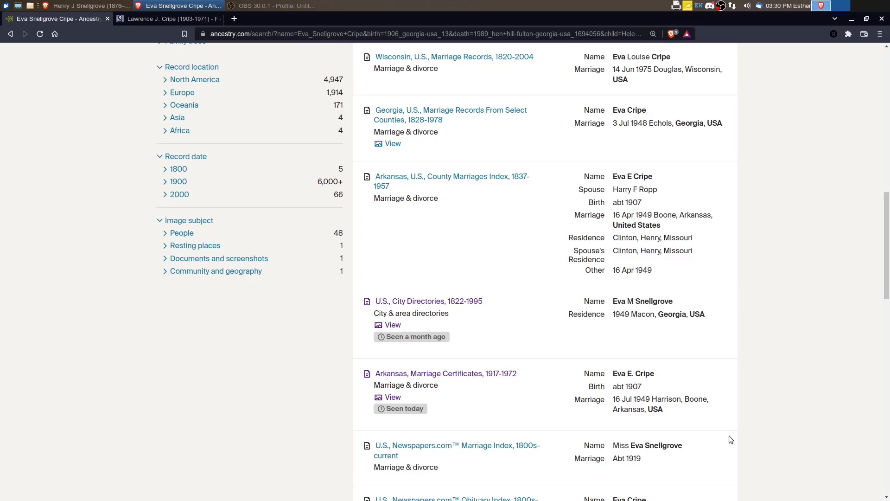
pyautogui.scroll(1, 714, 431)
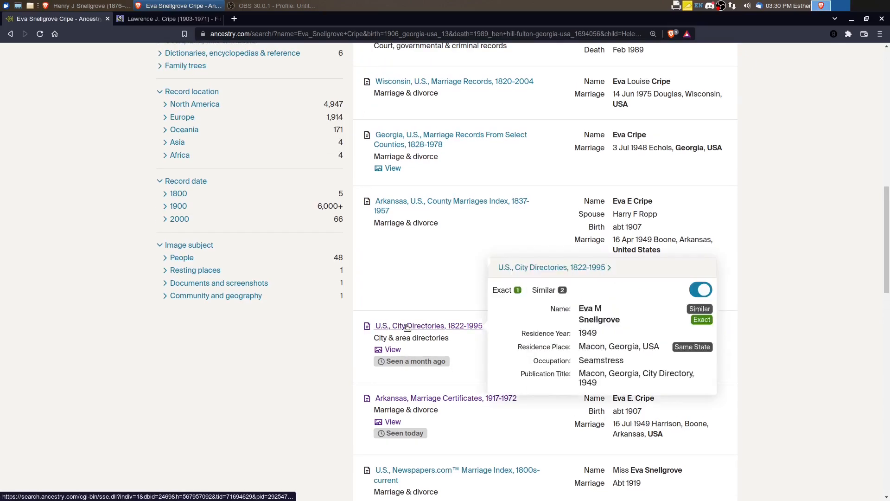
pyautogui.scroll(-4, 785, 344)
pyautogui.scroll(-2, 759, 334)
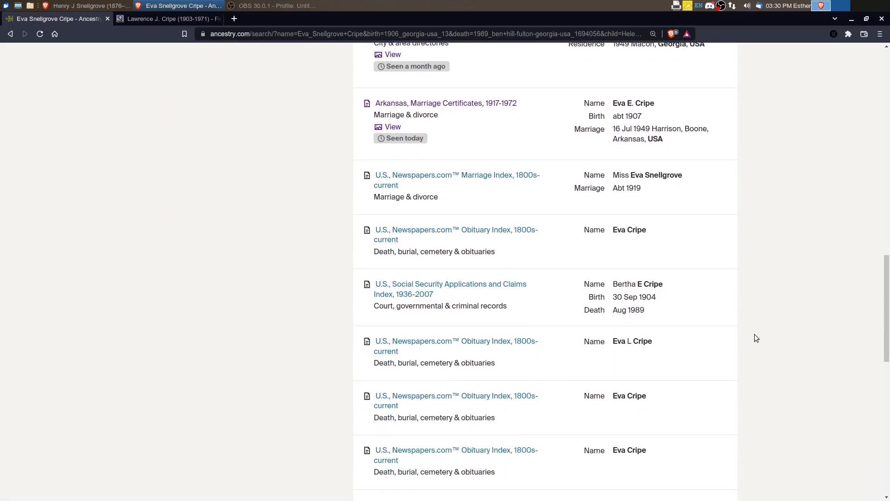
pyautogui.scroll(4, 747, 352)
pyautogui.scroll(4, 744, 353)
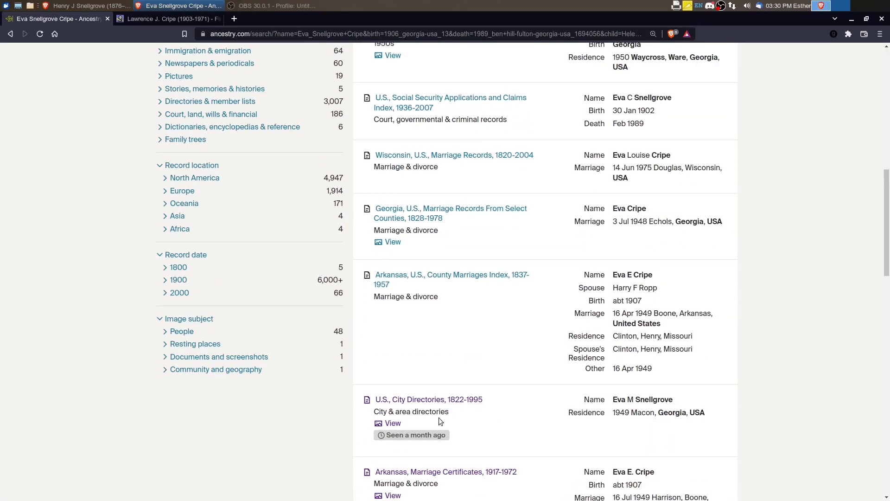
pyautogui.scroll(-1, 602, 429)
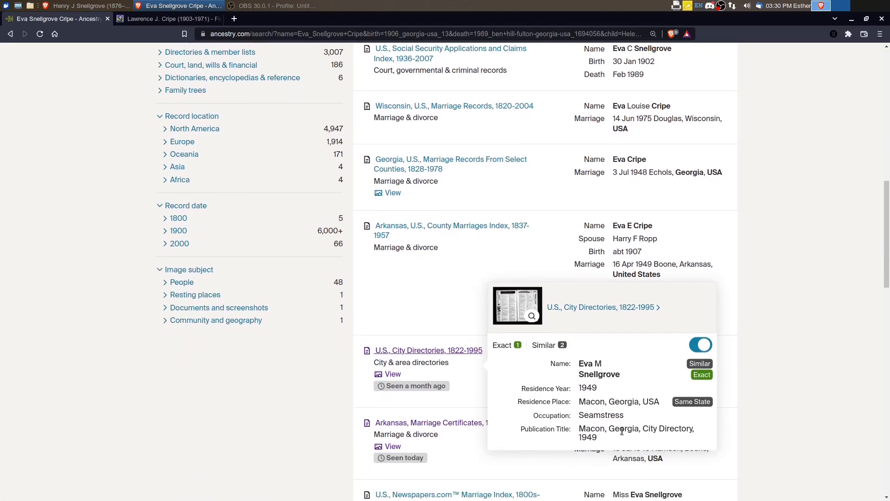
pyautogui.scroll(5, 577, 398)
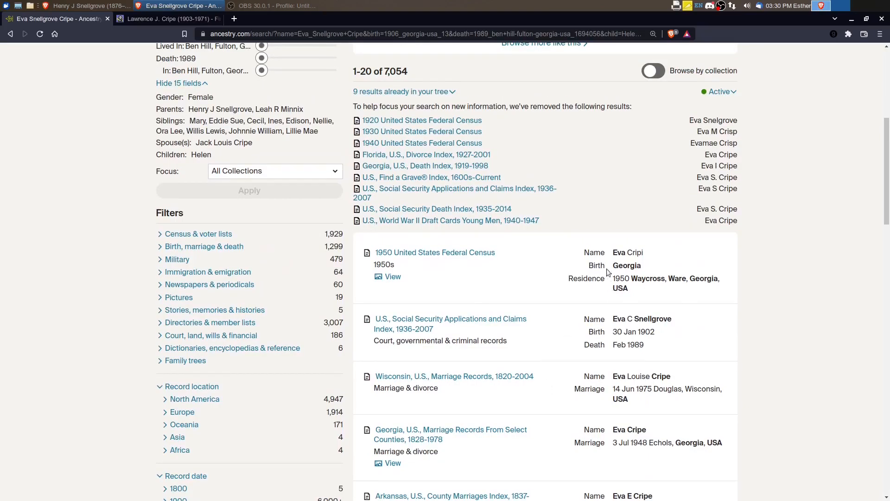
# Preview the 1950 United States Federal Census result for Waycross, Ware, Georgia, and open its record.
pyautogui.moveTo(416, 253)
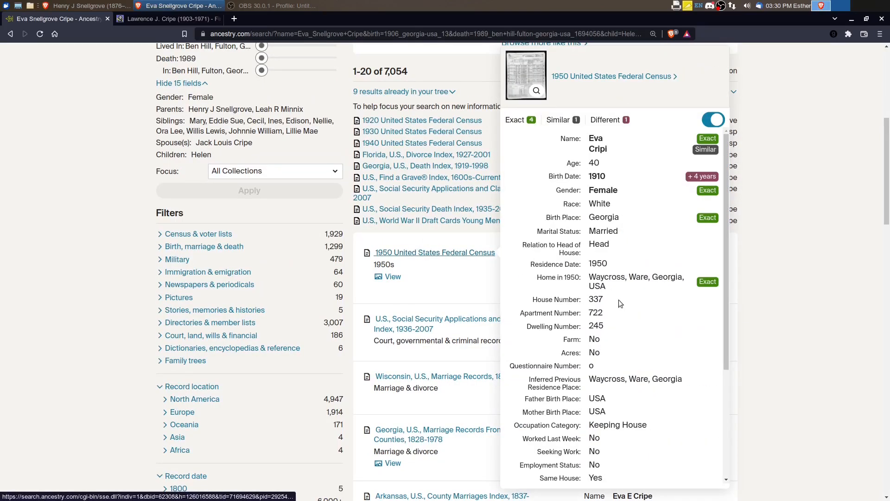
pyautogui.scroll(-4, 626, 316)
pyautogui.scroll(-1, 751, 382)
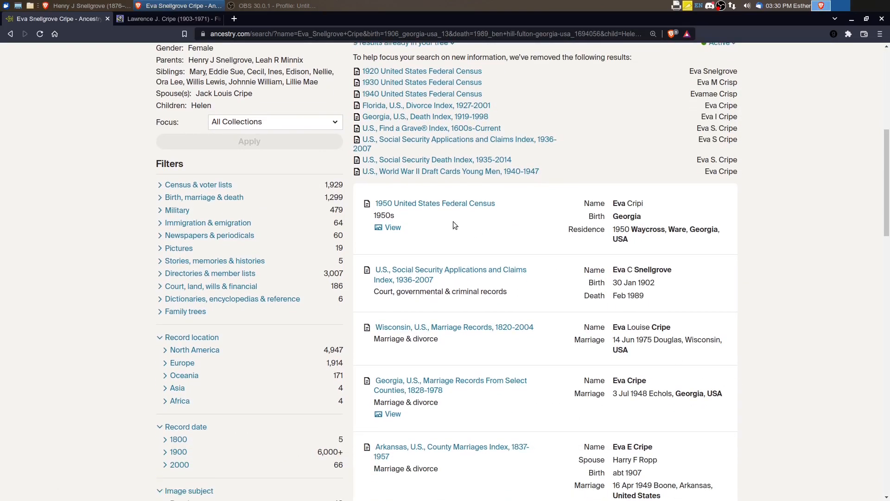
pyautogui.moveTo(444, 205)
pyautogui.scroll(-5, 644, 259)
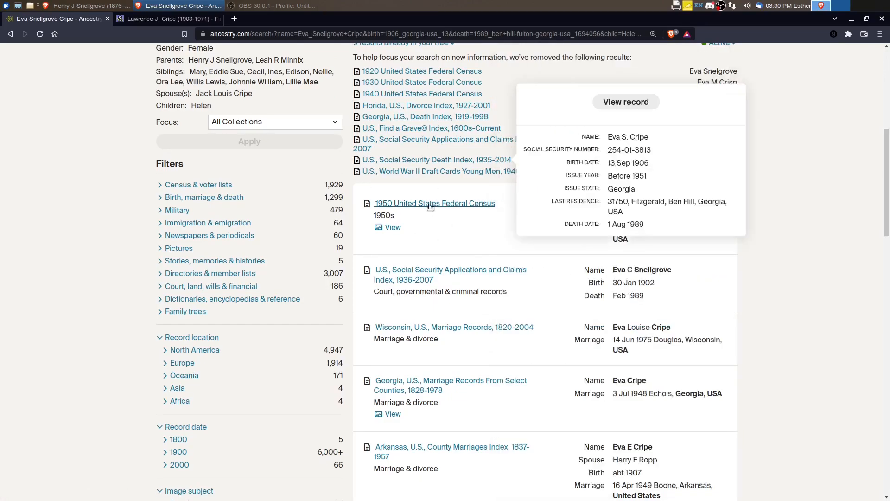
pyautogui.click(520, 229)
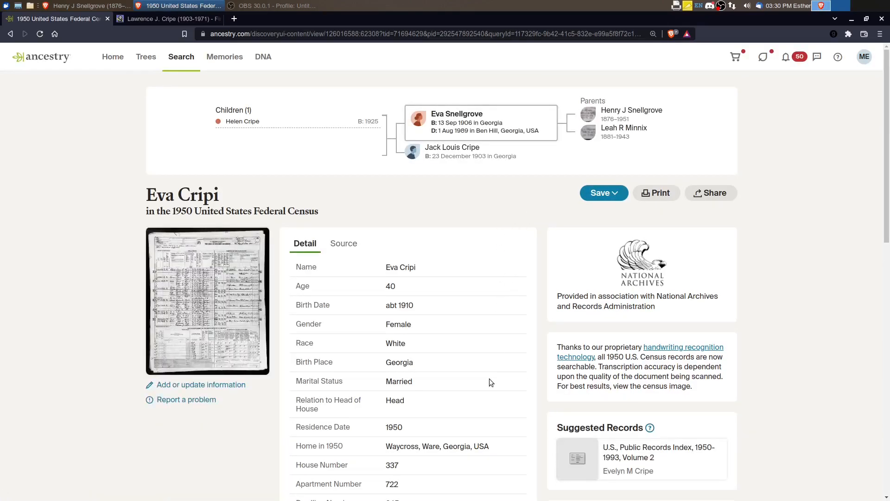
# Examine the transcribed details and household members of the 1950 census record.
pyautogui.scroll(-2, 416, 287)
pyautogui.scroll(1, 410, 263)
pyautogui.scroll(-8, 409, 279)
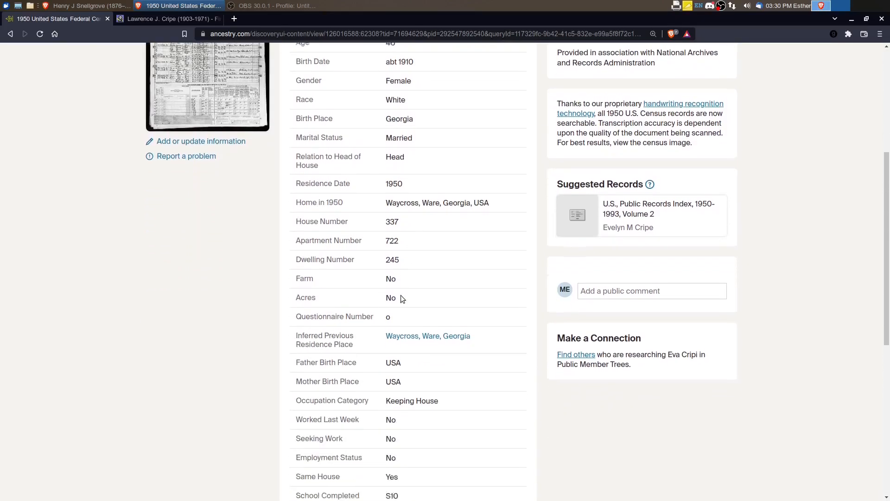
pyautogui.scroll(-4, 410, 304)
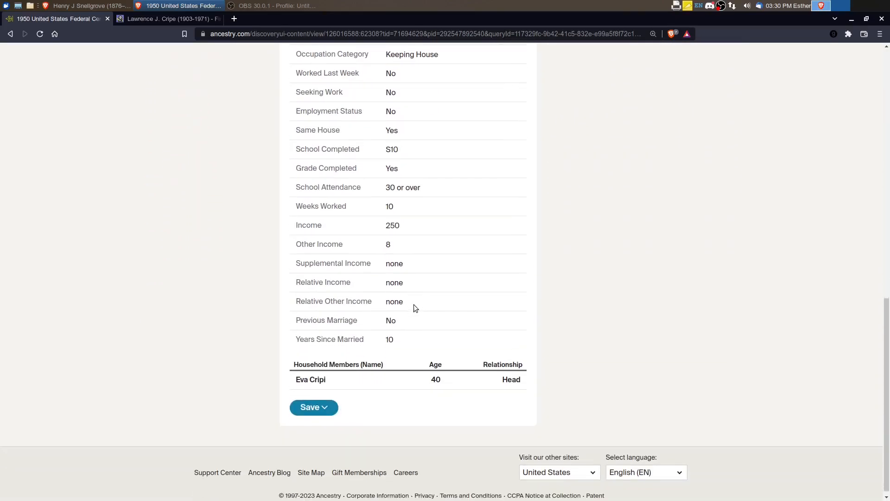
pyautogui.scroll(10, 378, 357)
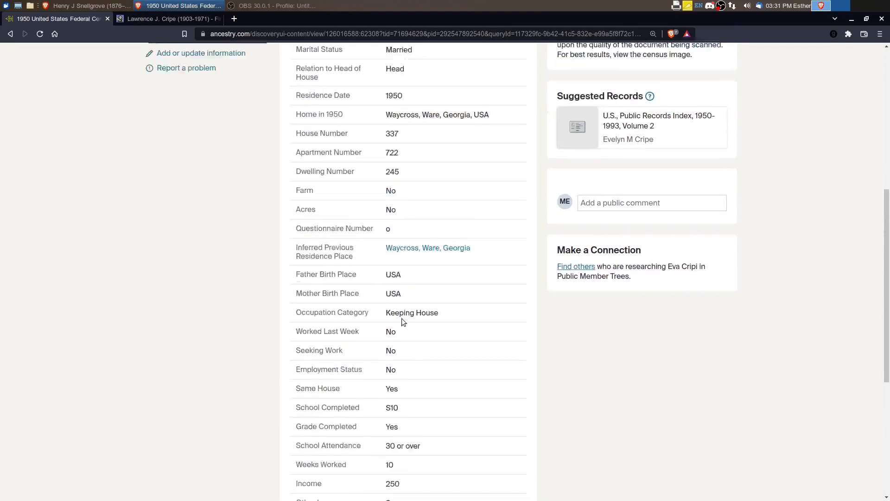
pyautogui.scroll(2, 413, 283)
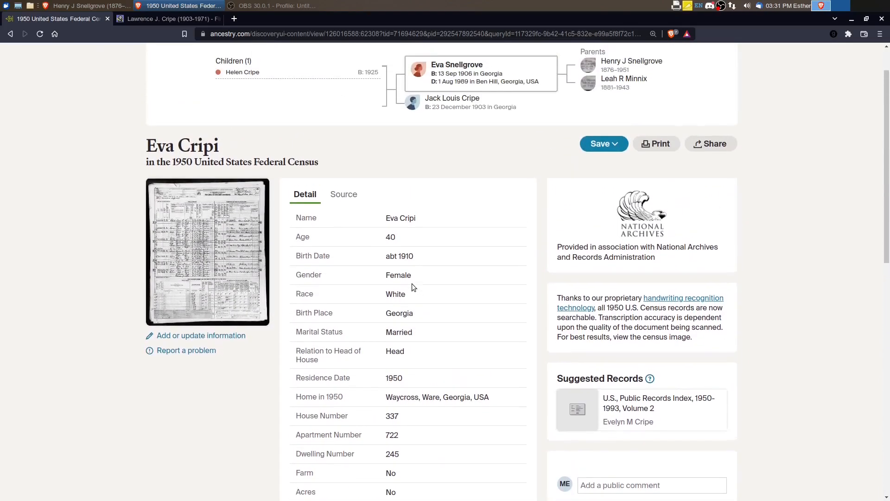
# View the 1950 census page image, examine the daughter's entry and marital status, and return to the record.
pyautogui.click(208, 257)
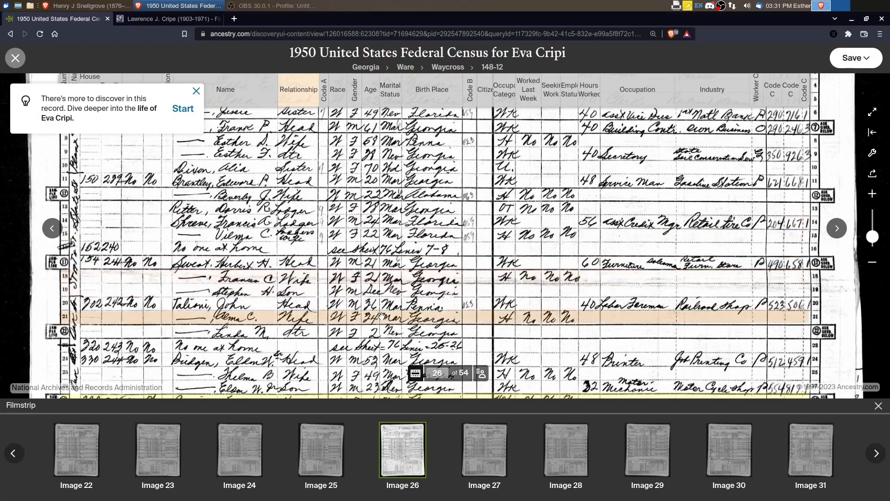
pyautogui.moveTo(381, 316); pyautogui.dragTo(399, 175)
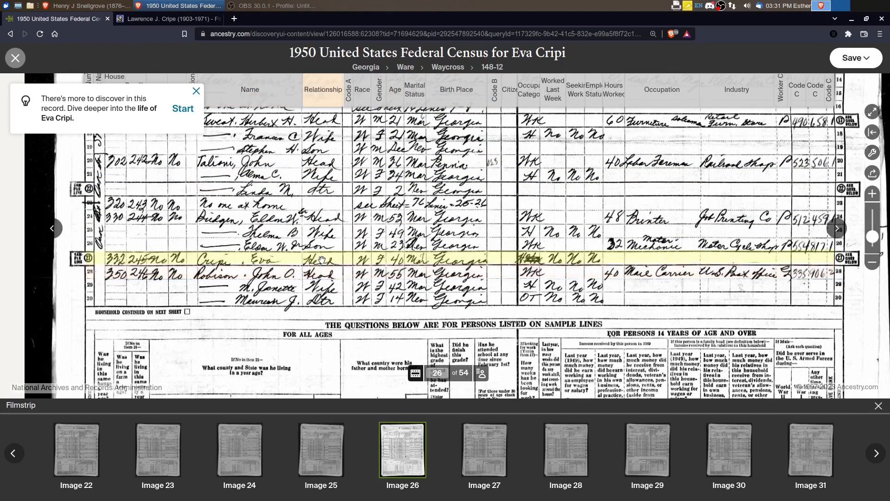
pyautogui.moveTo(322, 261)
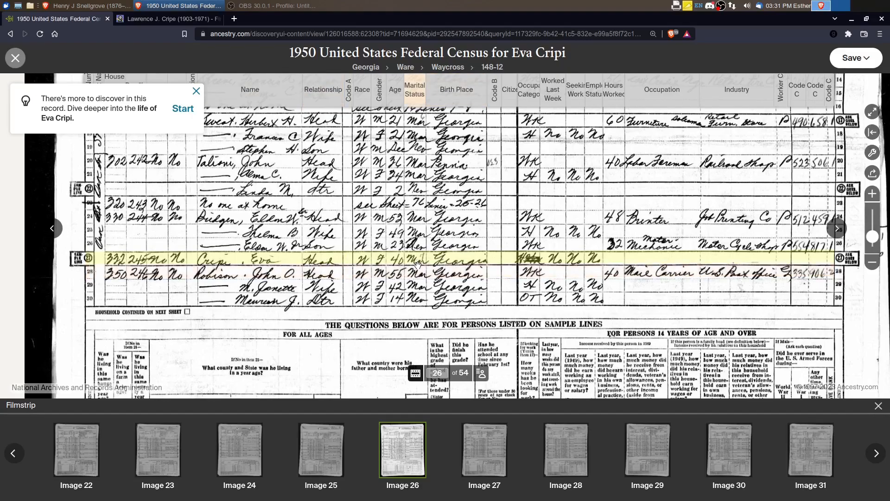
pyautogui.scroll(3, 424, 262)
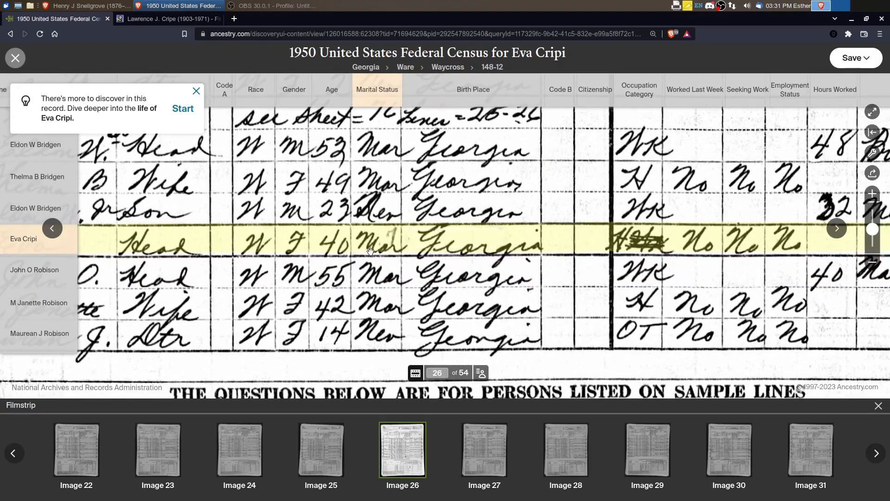
pyautogui.scroll(-3, 426, 335)
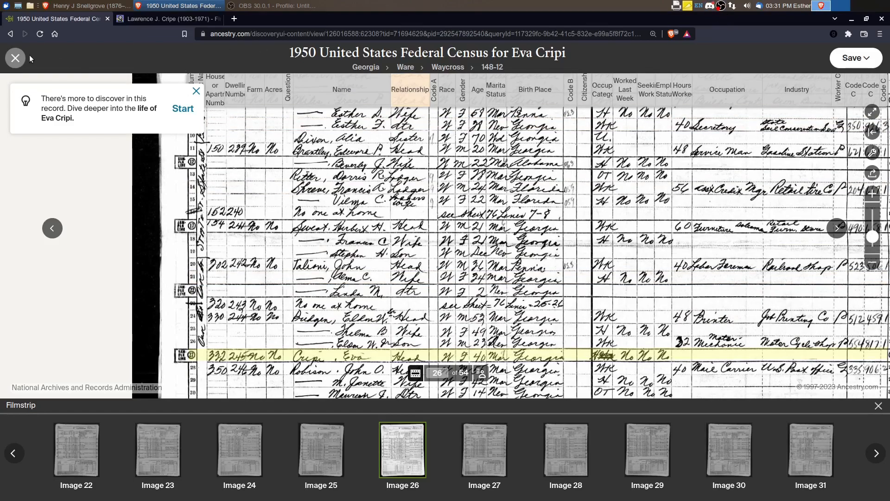
pyautogui.click(15, 58)
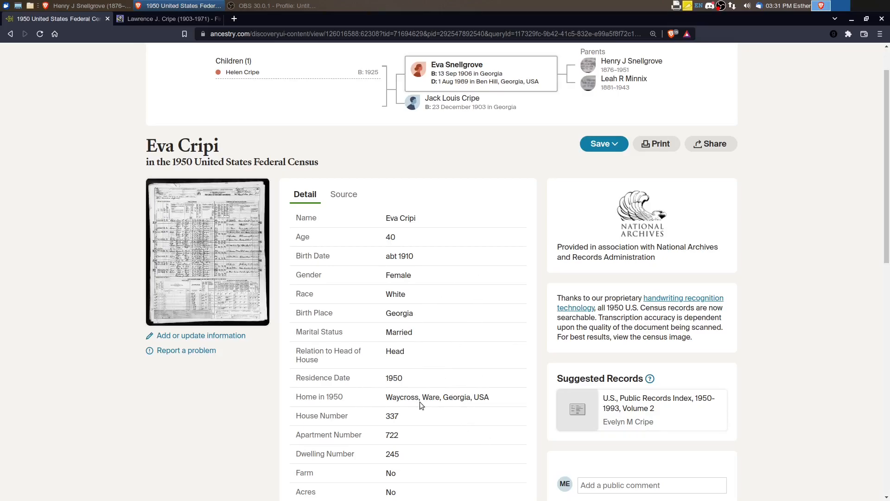
# Save the 1950 census record with its Waycross residence facts to the daughter in the tree, and review her attached sources.
pyautogui.click(603, 144)
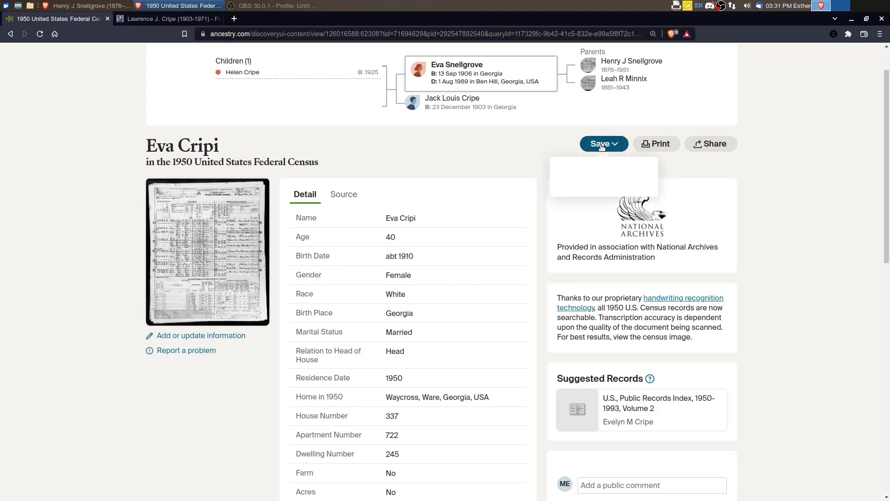
pyautogui.click(594, 167)
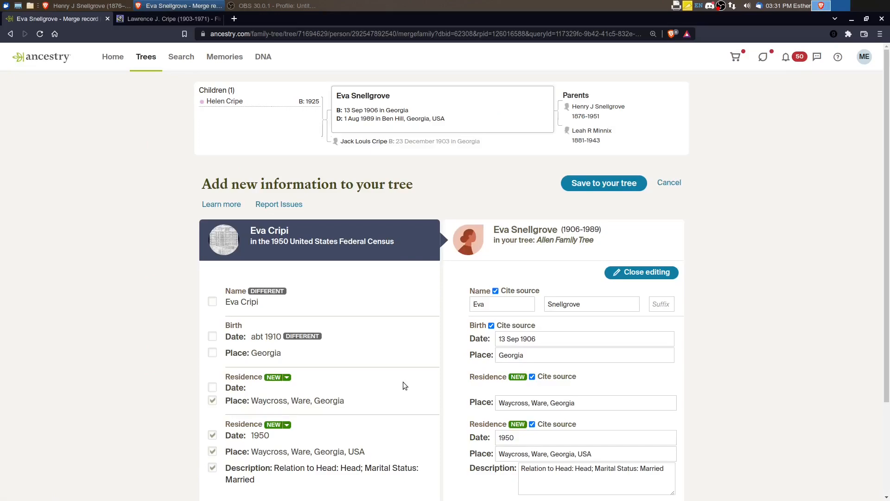
pyautogui.scroll(-2, 564, 413)
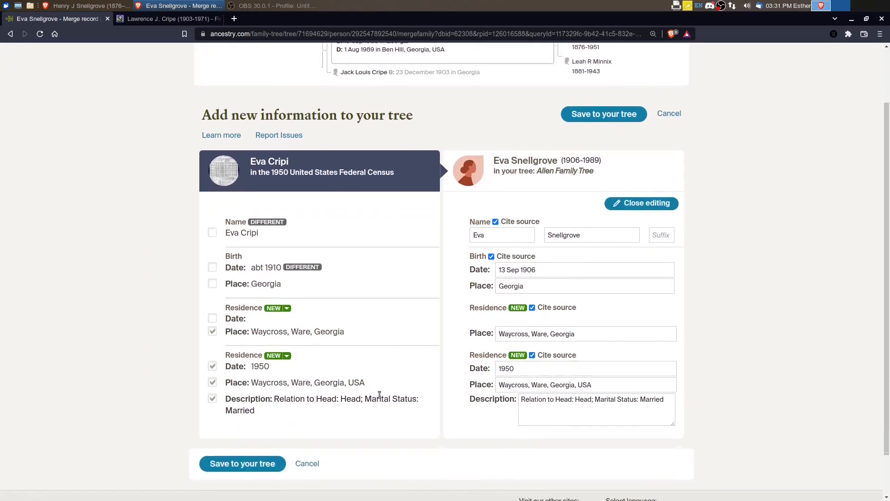
pyautogui.click(227, 436)
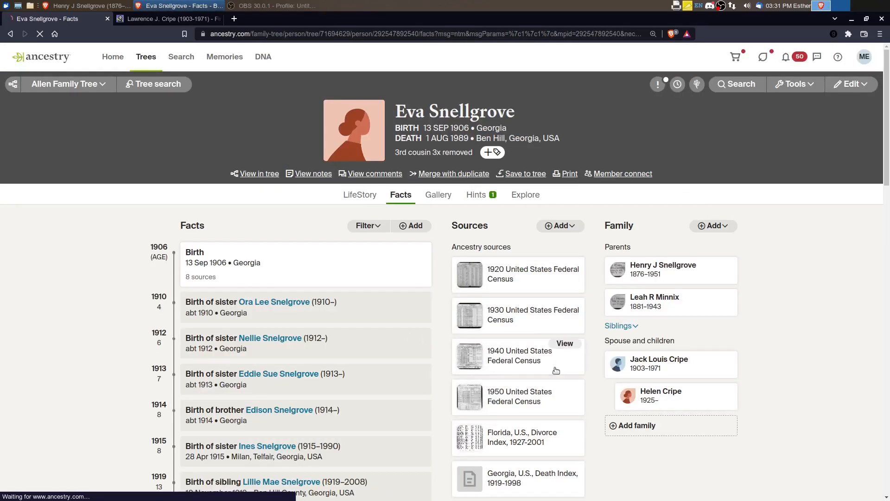
pyautogui.scroll(-5, 573, 388)
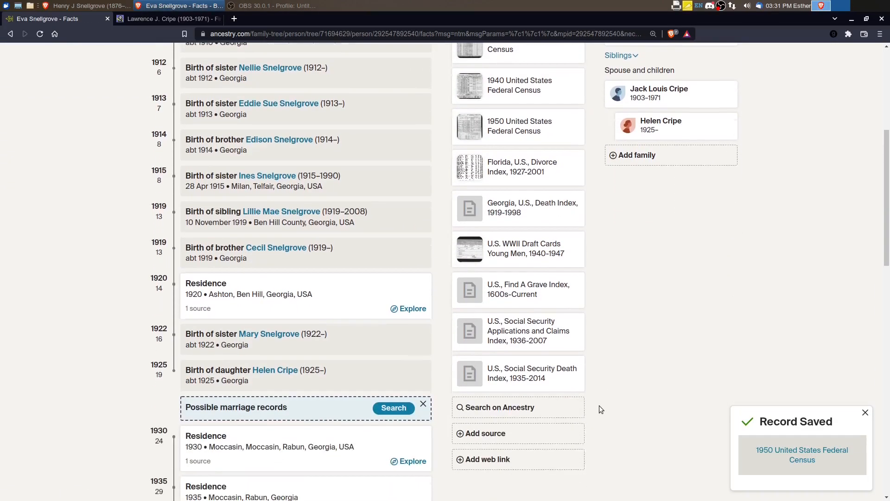
pyautogui.scroll(5, 577, 420)
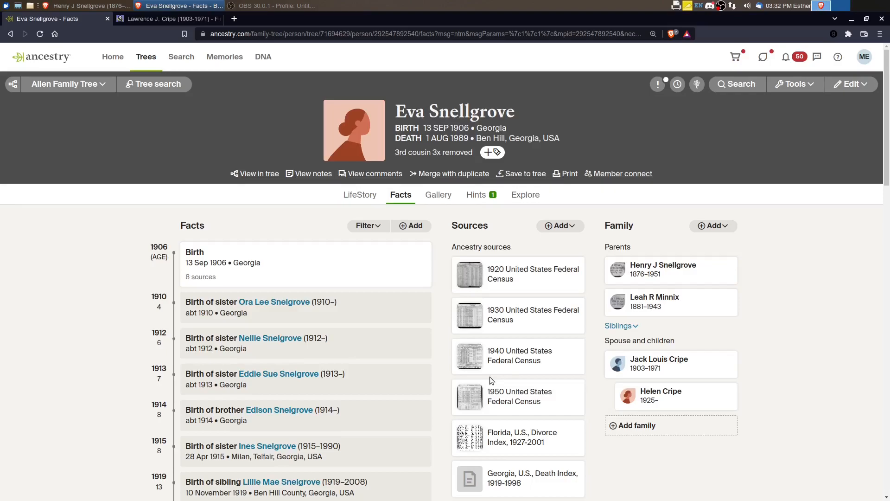
# Switch to the father's FamilySearch details beside Ancestry and start adding a child to him and his wife.
pyautogui.click(866, 19)
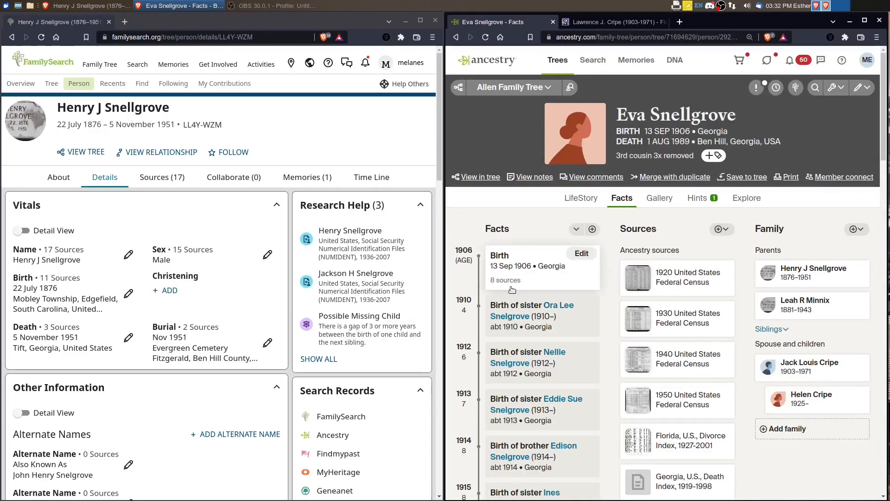
pyautogui.click(79, 258)
pyautogui.scroll(-4, 78, 257)
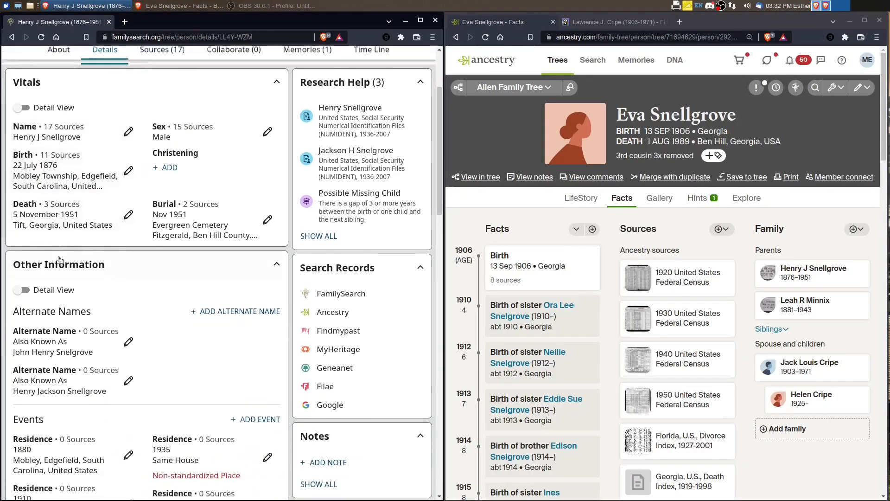
pyautogui.scroll(5, 98, 176)
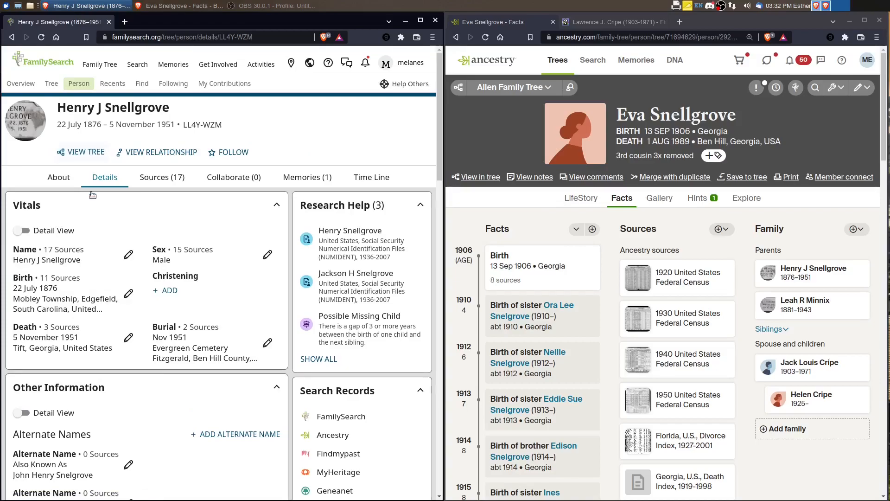
pyautogui.scroll(-10, 95, 179)
pyautogui.scroll(-8, 43, 399)
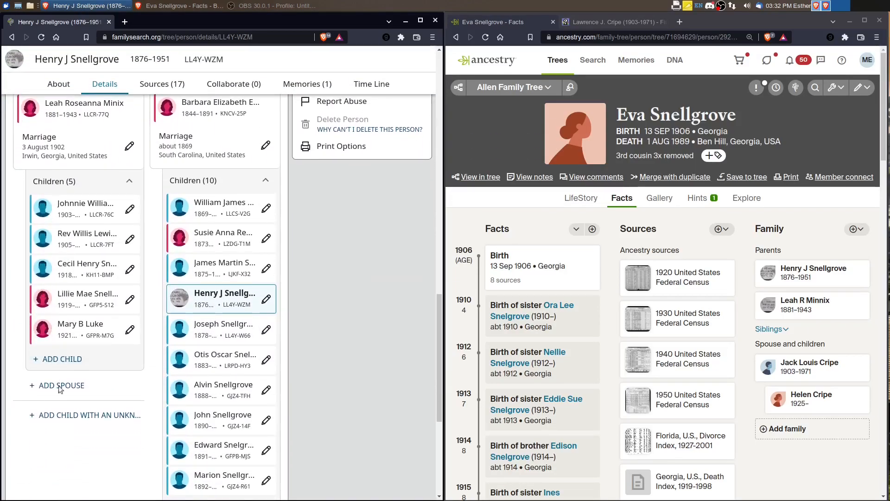
pyautogui.click(57, 359)
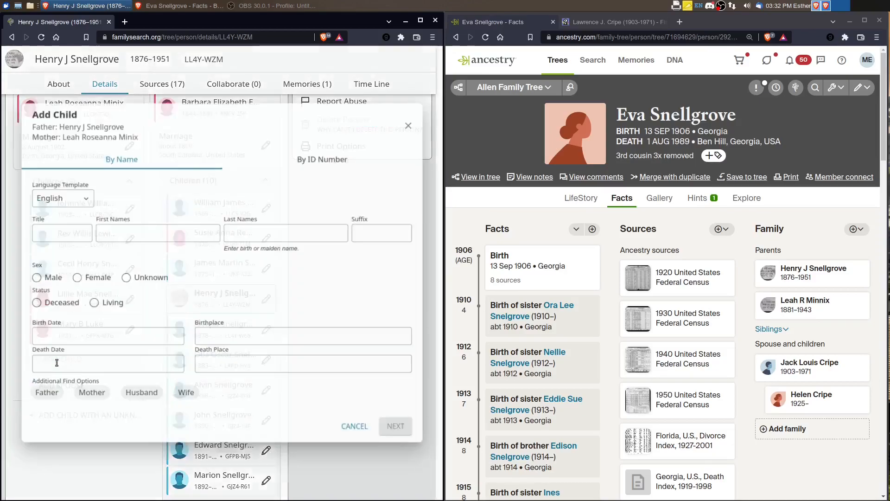
# Enter the daughter's first and maiden names, and set her sex to Female and status to Deceased.
pyautogui.write('Eva')
pyautogui.press('Tab')
pyautogui.write('Snellgrov')
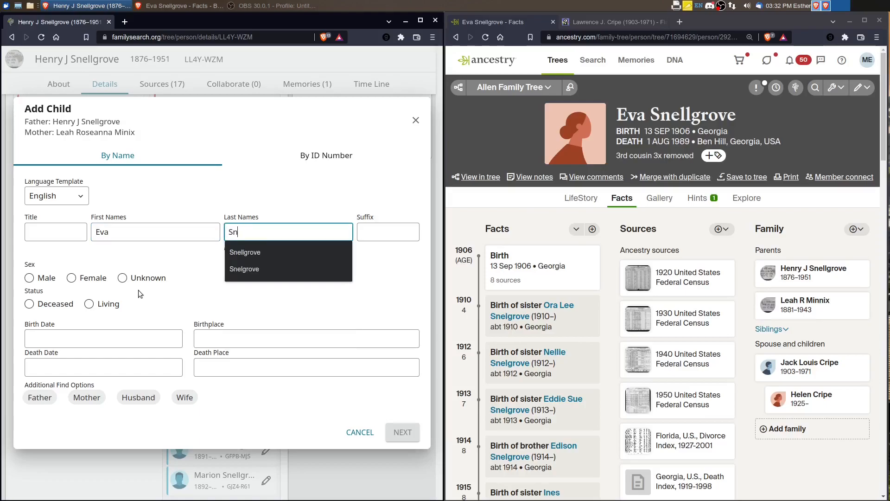
pyautogui.click(72, 278)
pyautogui.click(30, 304)
# Enter the daughter's date of birth and set her birthplace to Georgia, United States.
pyautogui.click(60, 352)
pyautogui.write('1')
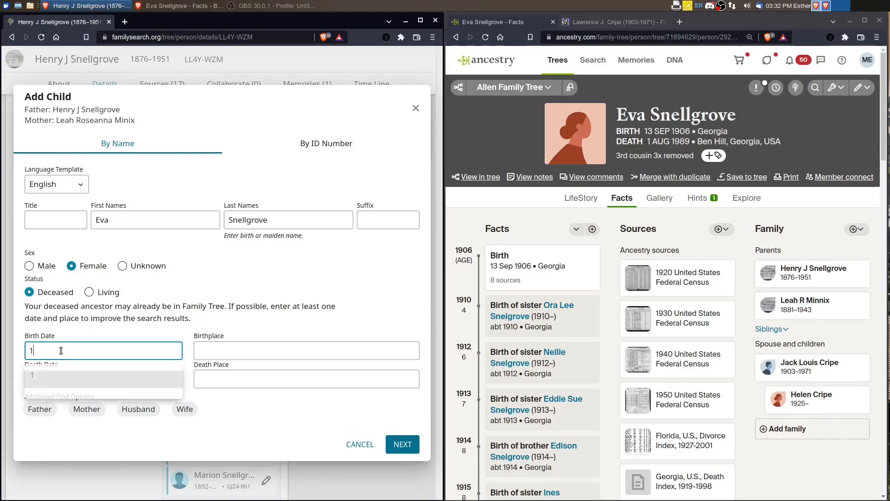
pyautogui.write('3 Sep 1906')
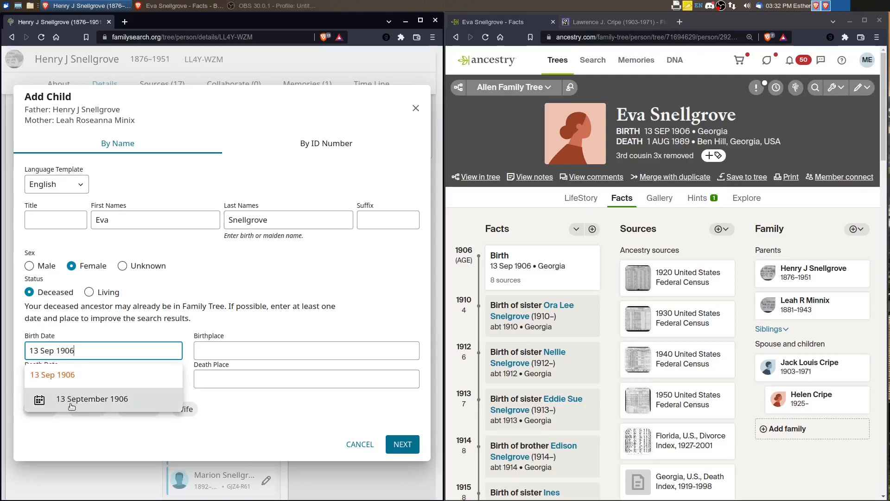
pyautogui.click(37, 398)
pyautogui.click(223, 345)
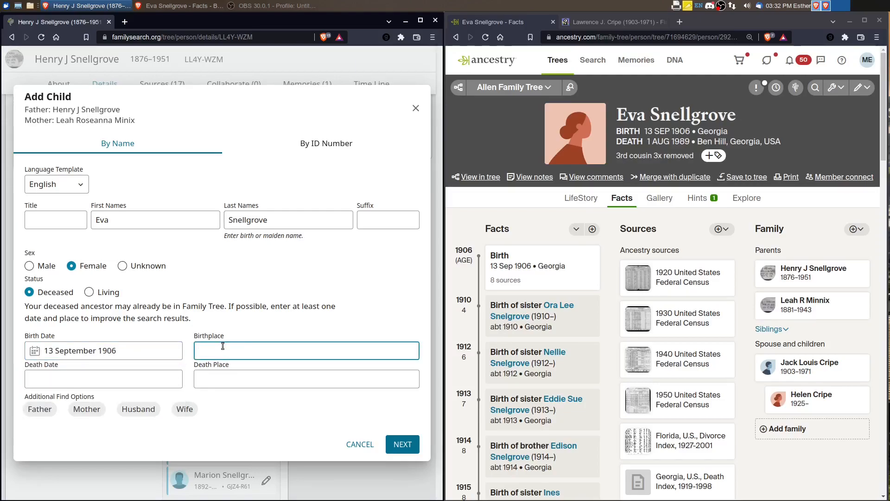
pyautogui.write('Georgia')
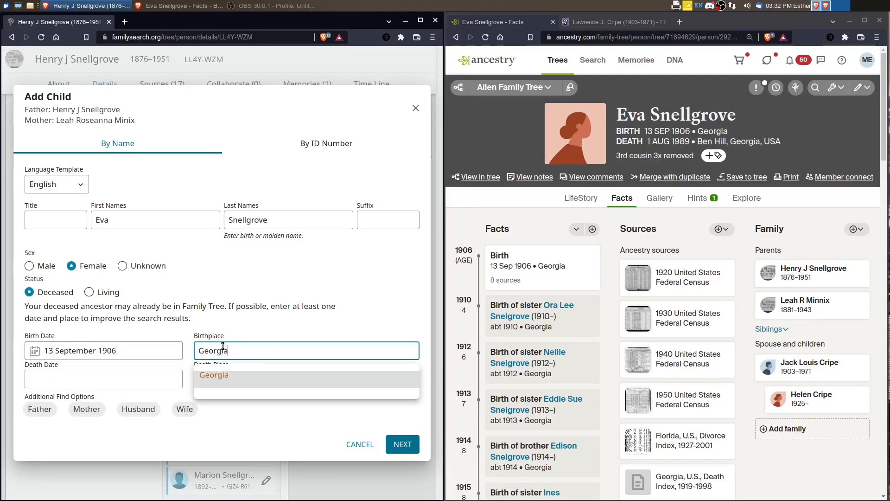
pyautogui.click(241, 383)
# Set the daughter's death date to 1 August 1989 and her death place to Ben Hill, Georgia, United States.
pyautogui.click(81, 374)
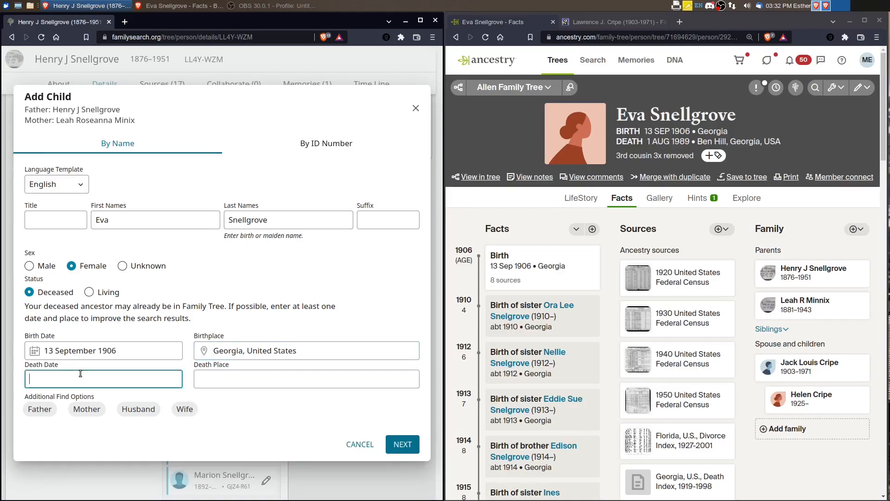
pyautogui.write('1 Au')
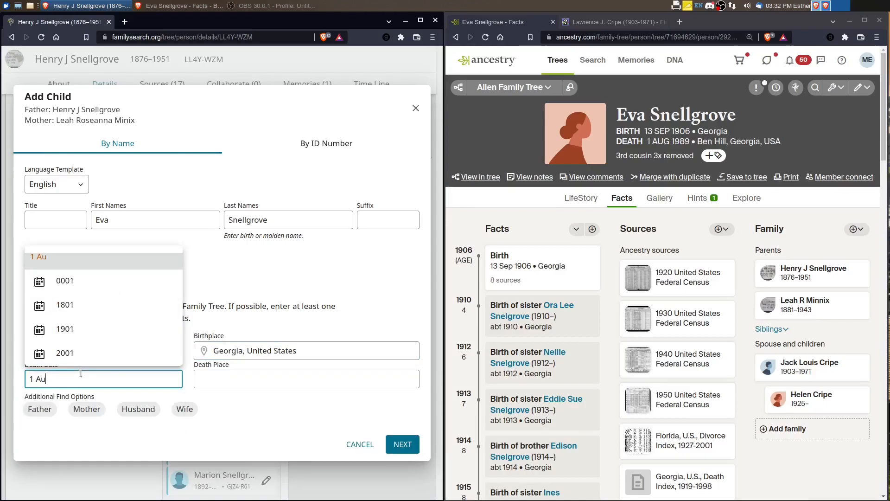
pyautogui.write('g 1989')
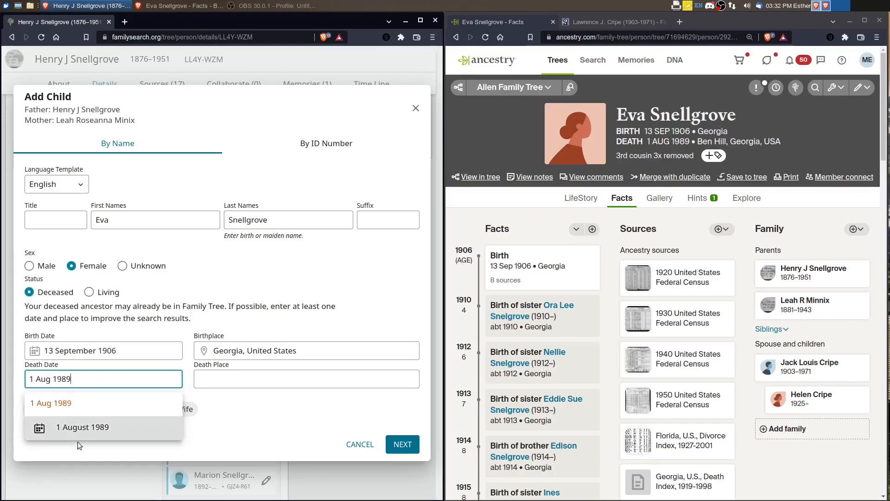
pyautogui.click(78, 428)
pyautogui.click(203, 379)
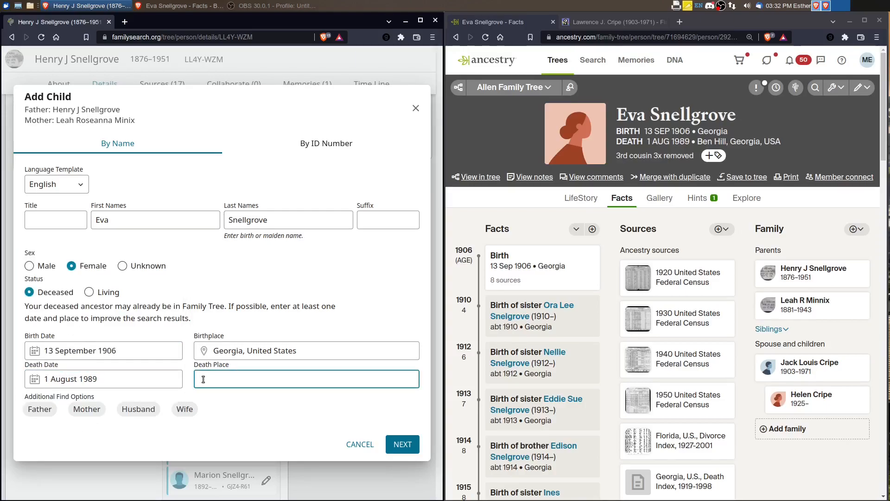
pyautogui.write('Ben Hil')
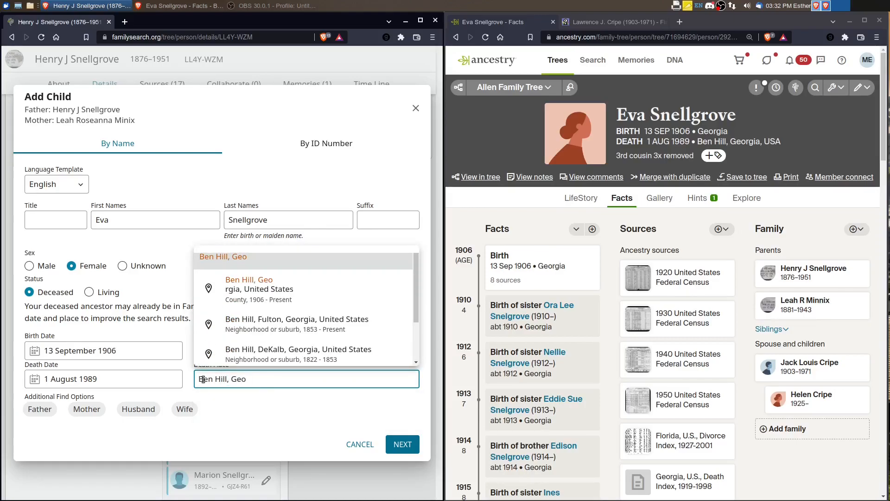
pyautogui.write('l, Geo')
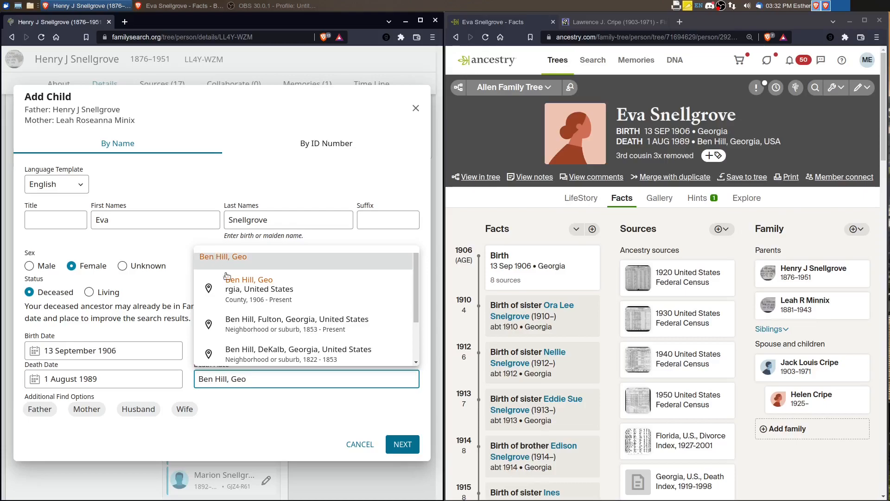
pyautogui.press('Down')
pyautogui.press('Return')
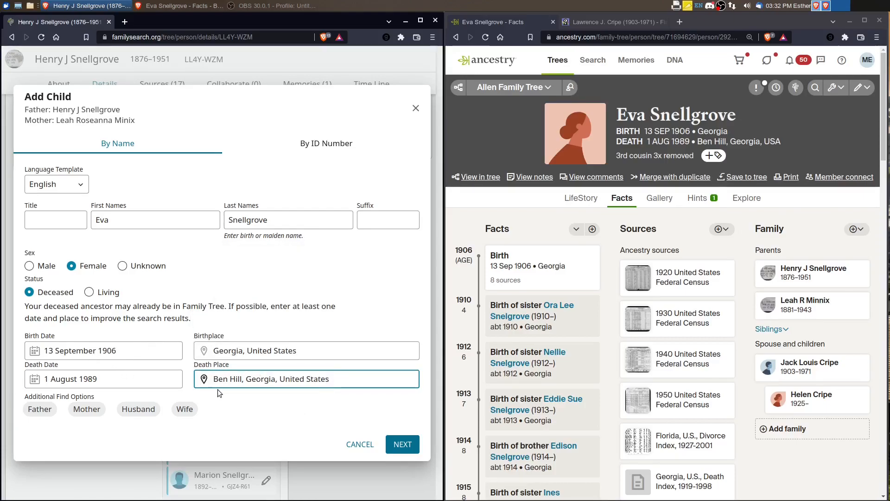
# Check for existing matches with the entered details and create the daughter as a new person in the family.
pyautogui.click(401, 444)
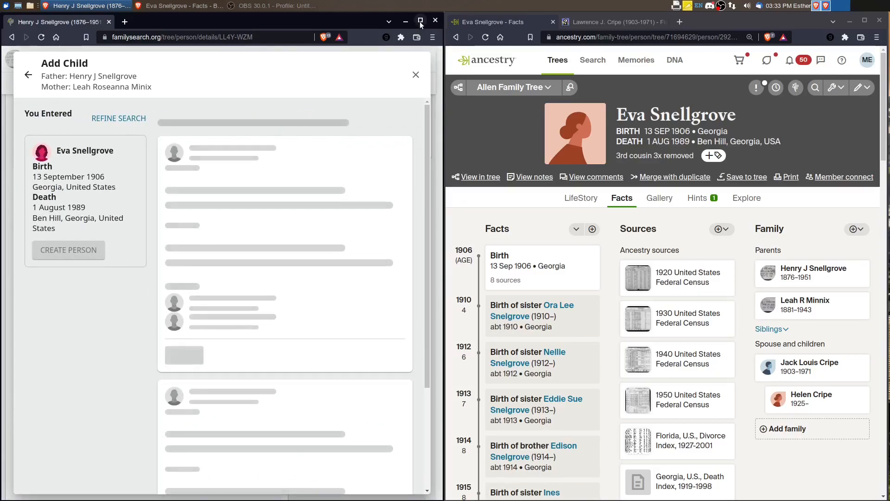
pyautogui.click(420, 22)
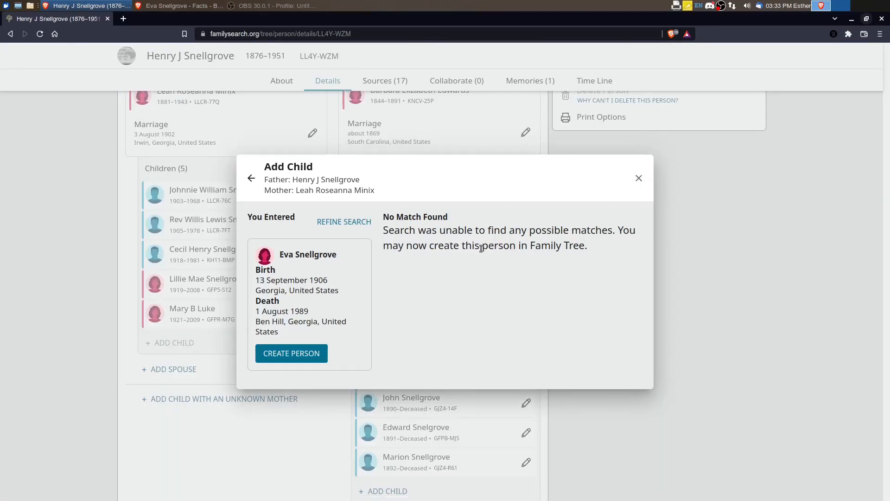
pyautogui.click(292, 356)
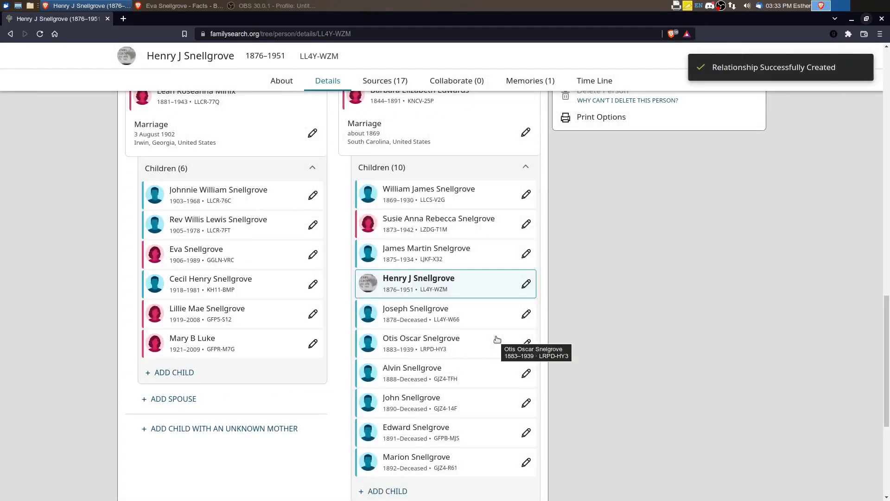
# Search FamilySearch records from the daughter's new person page and open her 1920 census match for attaching to the tree.
pyautogui.click(199, 253)
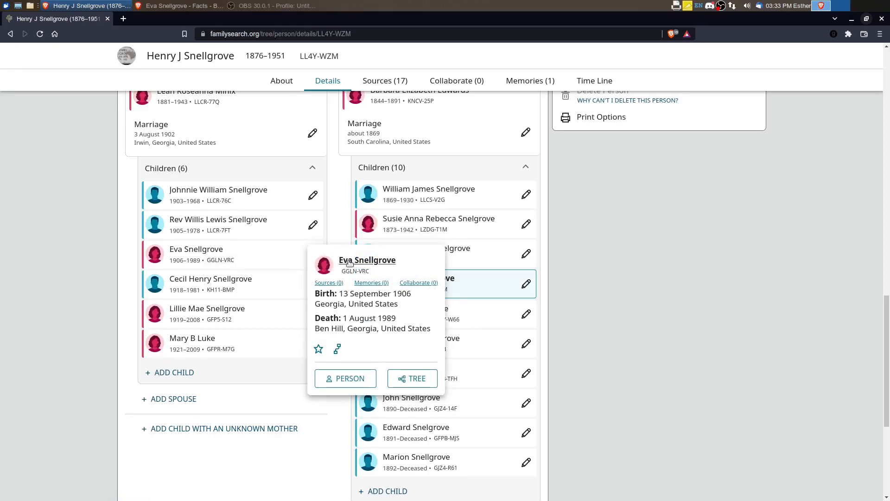
pyautogui.click(349, 261)
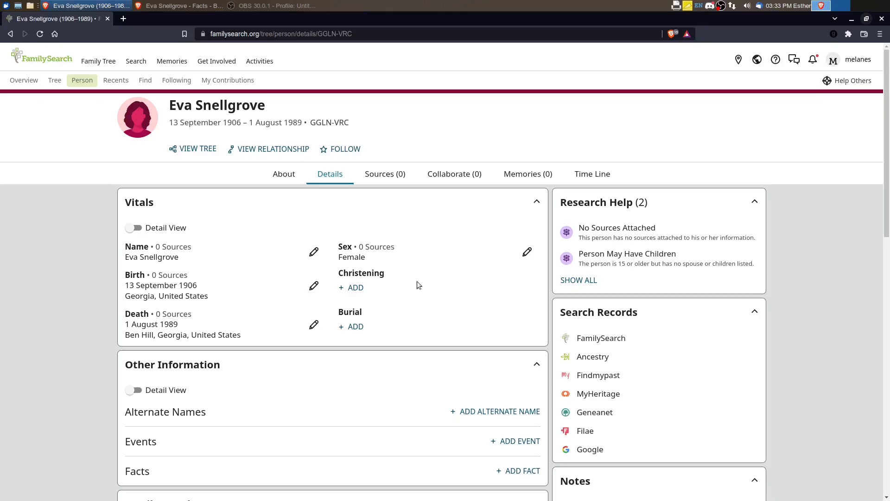
pyautogui.click(596, 339)
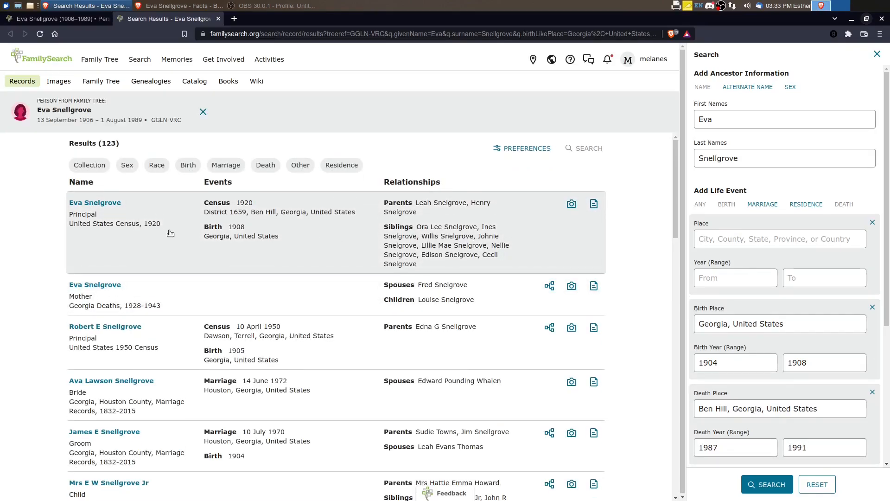
pyautogui.click(163, 244)
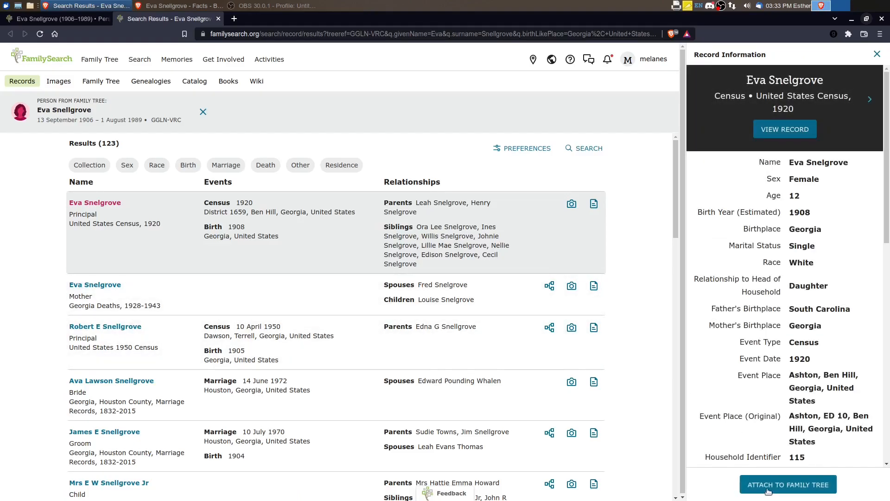
pyautogui.click(767, 493)
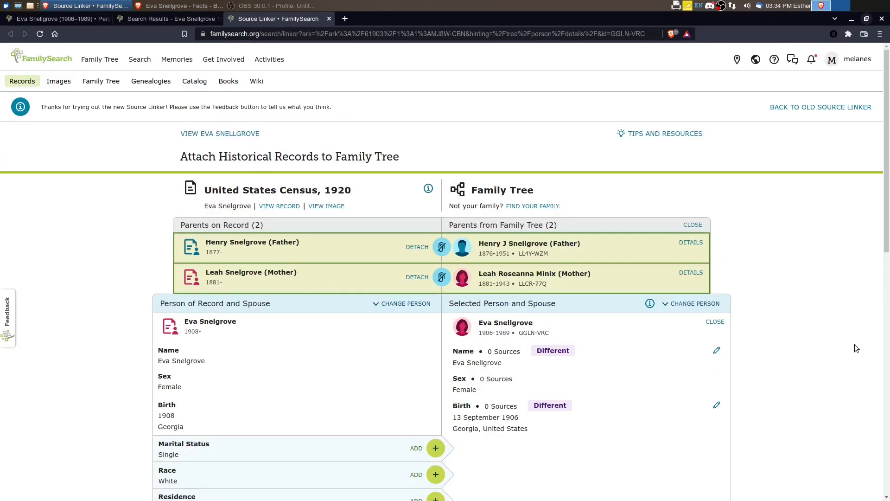
# Add the marital status, race and residence facts from the 1920 census to the daughter.
pyautogui.scroll(-9, 855, 344)
pyautogui.click(436, 227)
pyautogui.click(436, 268)
pyautogui.click(435, 309)
pyautogui.scroll(-4, 435, 310)
# Attach the 1920 census matches with the reason "Matches the family" and return to the record search results.
pyautogui.click(463, 318)
pyautogui.write('Matches the family')
pyautogui.click(697, 343)
pyautogui.click(679, 379)
pyautogui.click(415, 405)
pyautogui.write('Matches the family')
pyautogui.click(677, 416)
pyautogui.scroll(10, 575, 325)
pyautogui.click(329, 19)
# Repeat the record search with the daughter's married surname in place of her maiden name.
pyautogui.scroll(-5, 326, 354)
pyautogui.scroll(5, 330, 345)
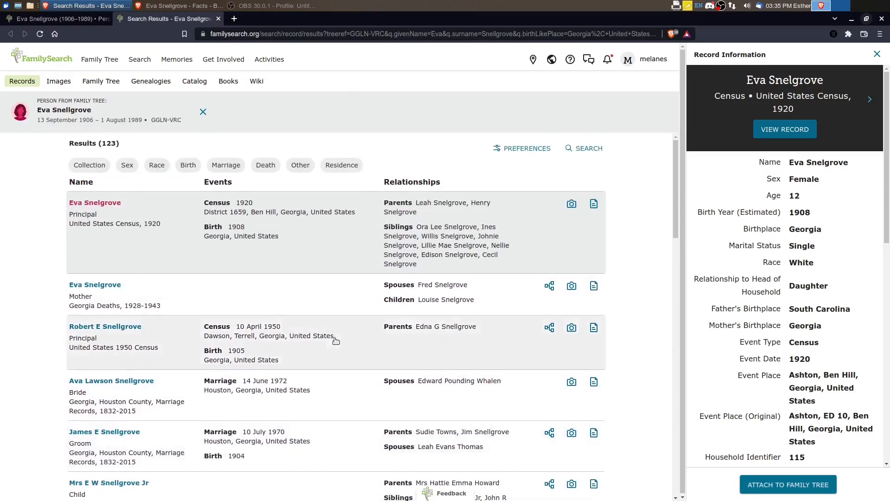
pyautogui.click(877, 55)
pyautogui.doubleClick(753, 162)
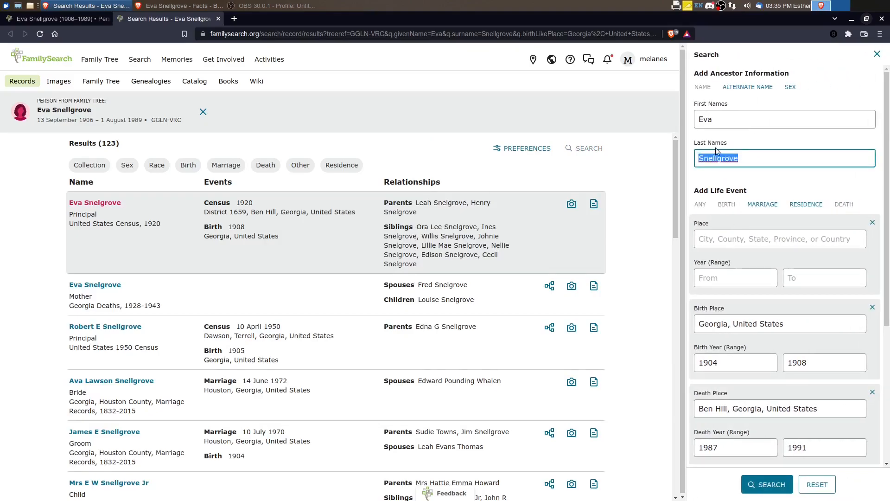
pyautogui.write('Cripe')
pyautogui.click(767, 484)
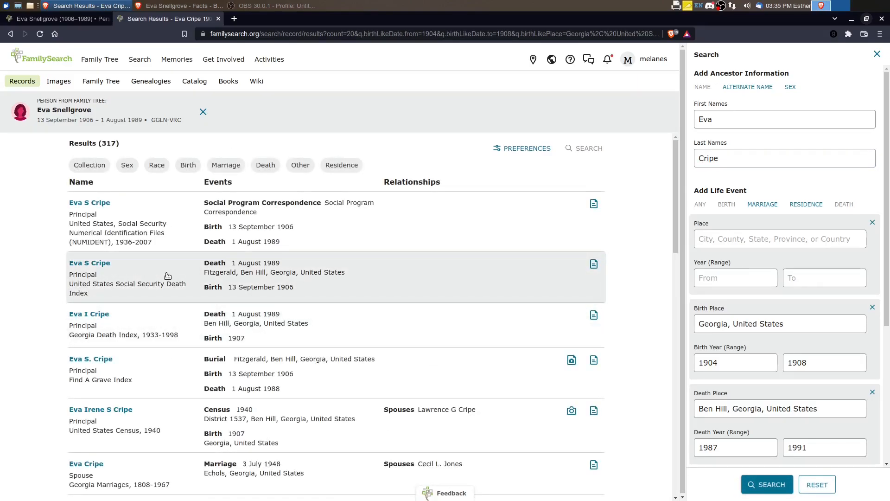
# Review the Social Security NUMIDENT 1936-2007 record for the daughter and start attaching it to the family tree.
pyautogui.click(371, 231)
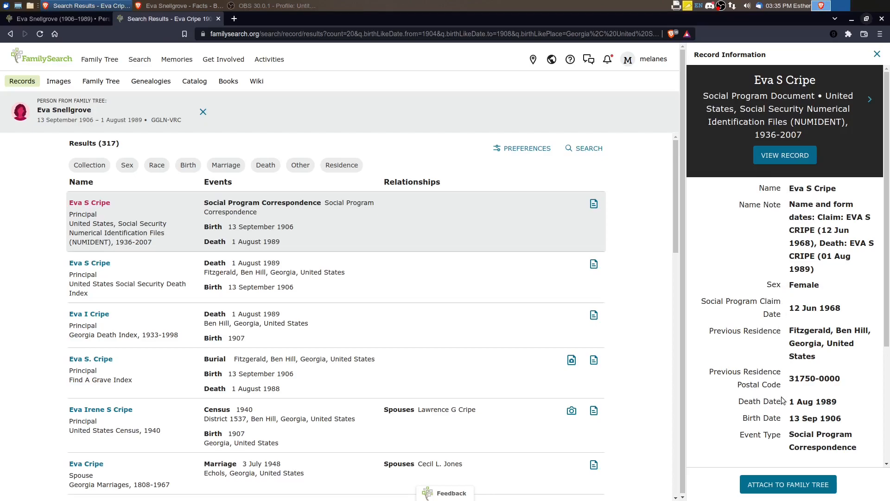
pyautogui.scroll(-3, 831, 396)
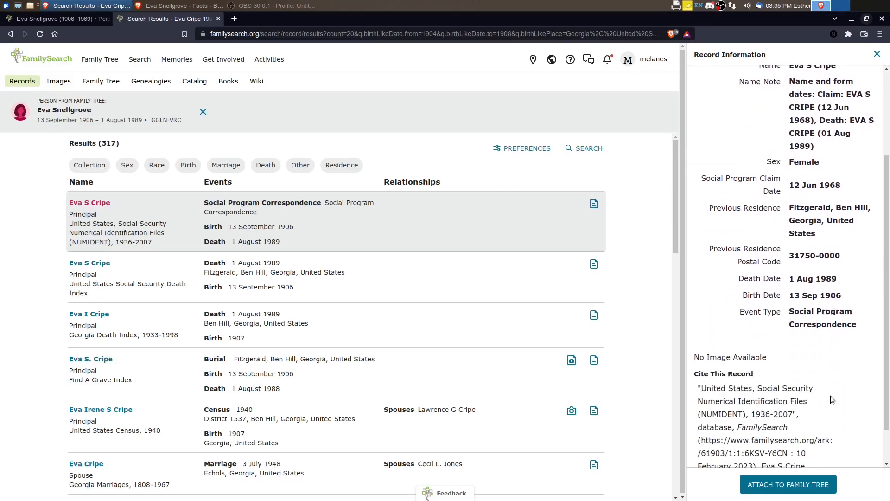
pyautogui.scroll(3, 816, 390)
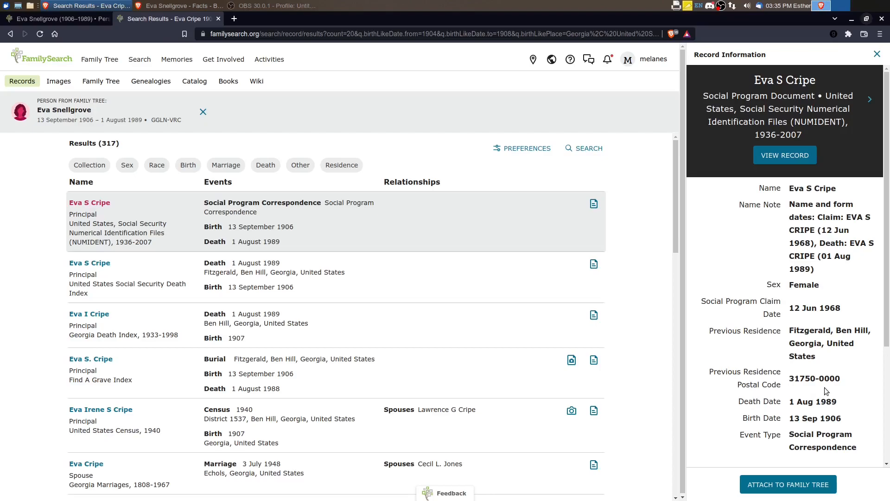
pyautogui.click(763, 484)
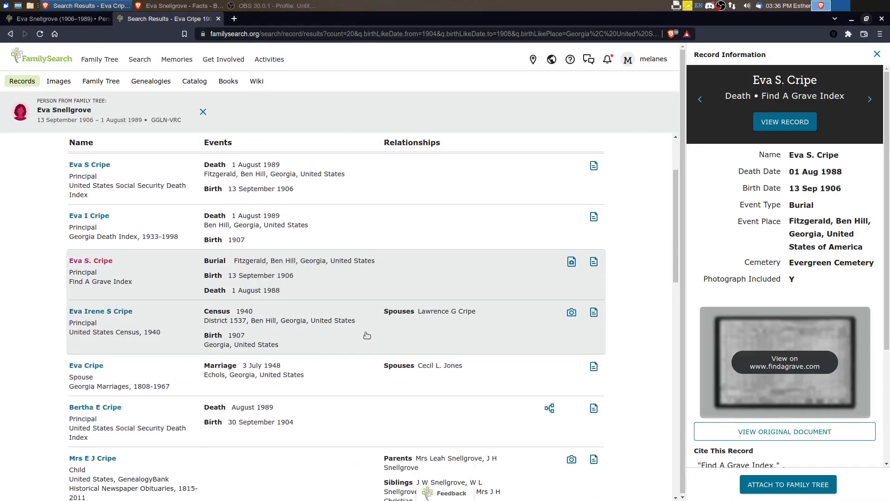
# Open the 1940 census match, and attach the Georgia Death Index record with residence place Ben Hill, Georgia, United States.
pyautogui.click(367, 335)
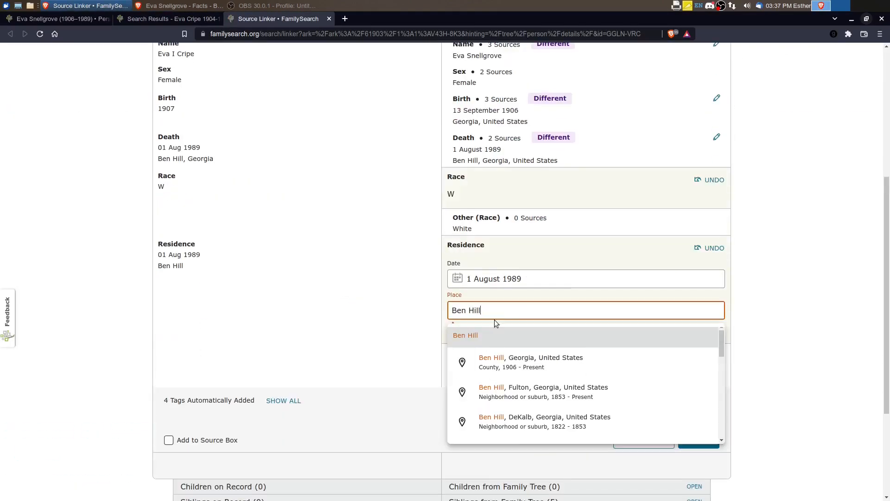
pyautogui.click(515, 362)
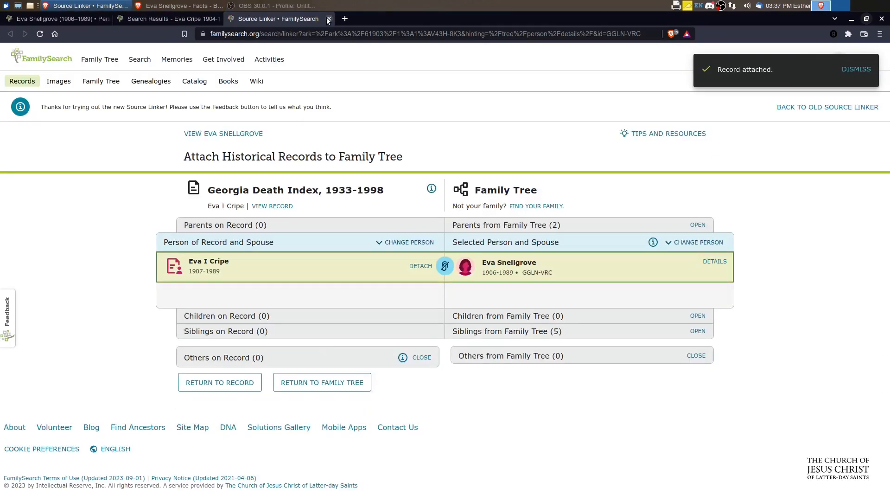
pyautogui.click(329, 19)
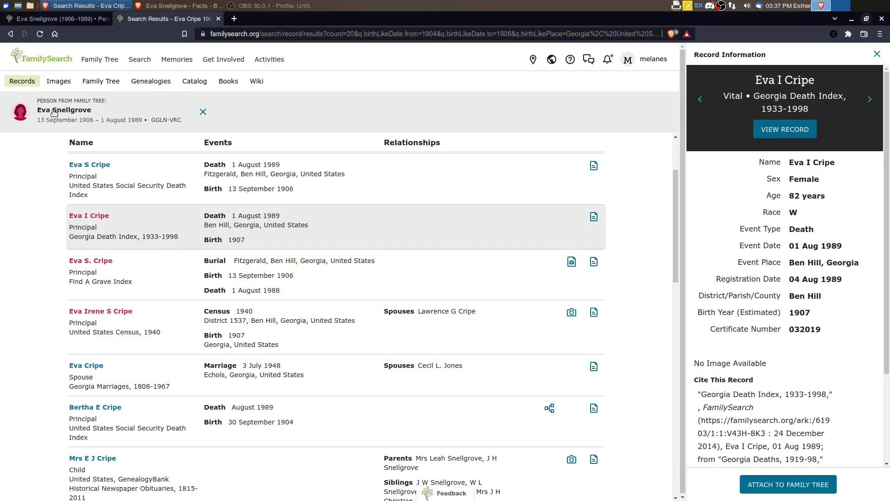
# Review the daughter's updated vitals, events and family members on FamilySearch, and switch to her facts page on Ancestry.
pyautogui.click(275, 189)
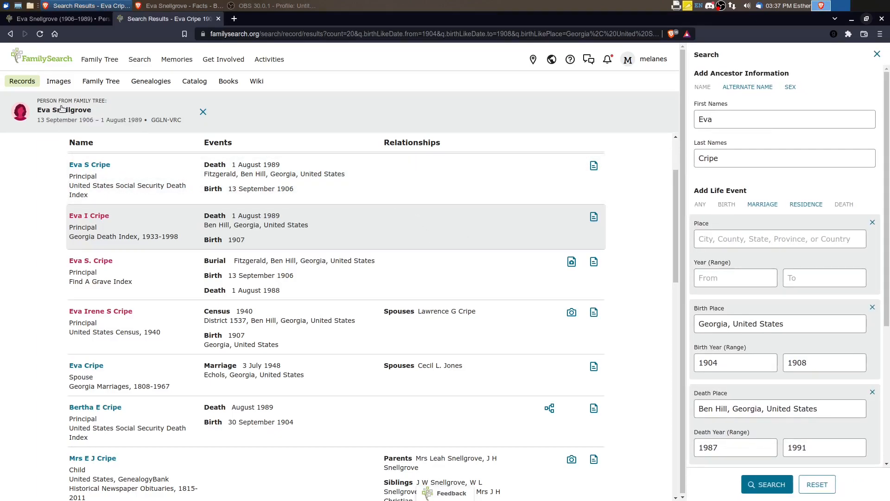
pyautogui.click(67, 19)
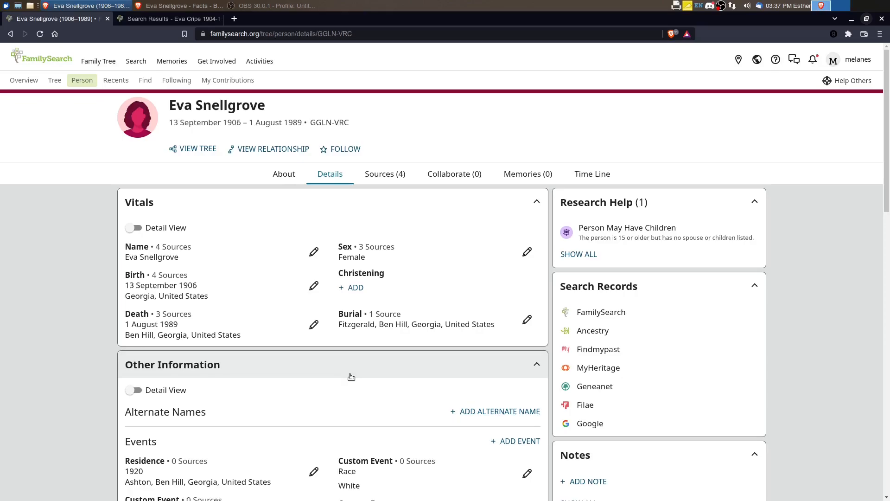
pyautogui.scroll(-10, 352, 376)
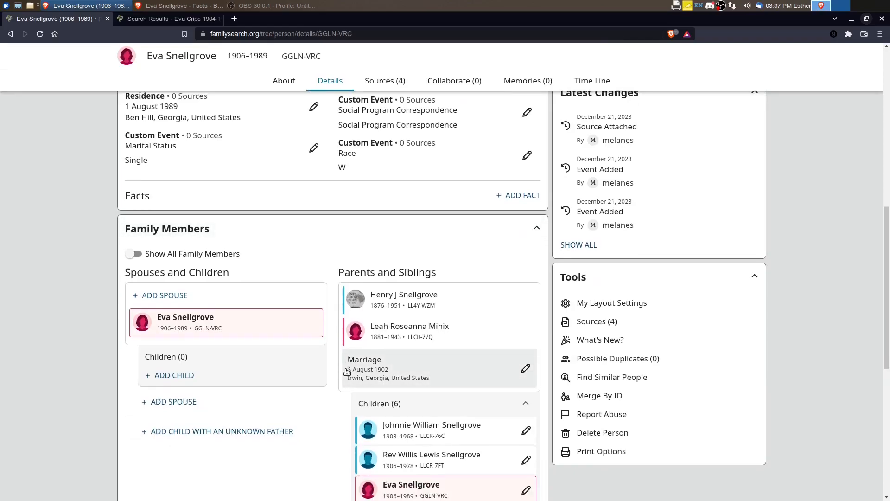
pyautogui.scroll(-2, 347, 373)
pyautogui.scroll(3, 347, 374)
pyautogui.scroll(10, 346, 373)
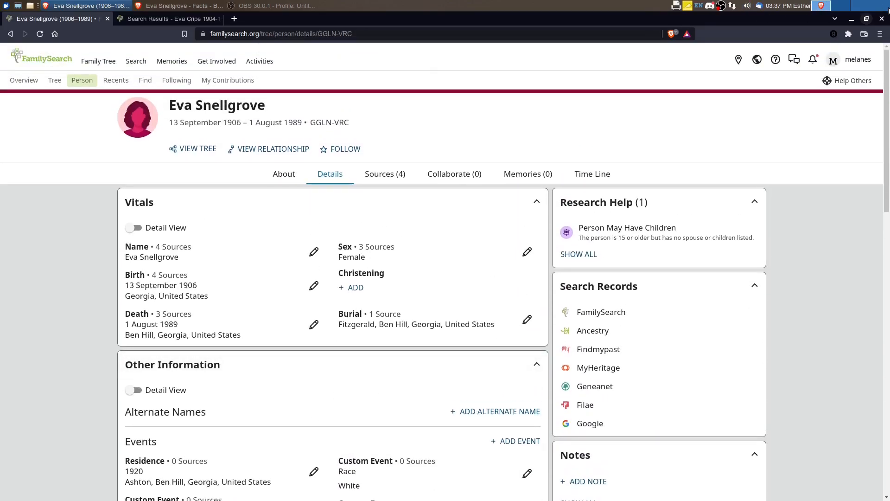
pyautogui.click(866, 20)
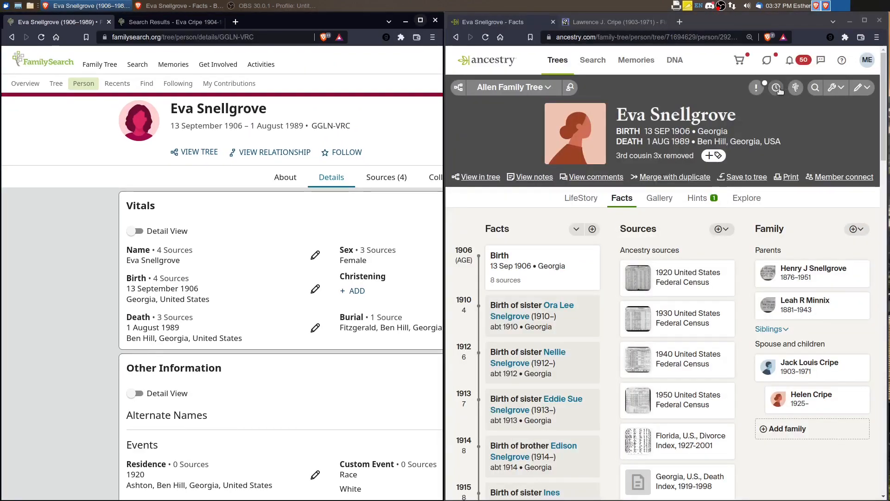
pyautogui.click(866, 20)
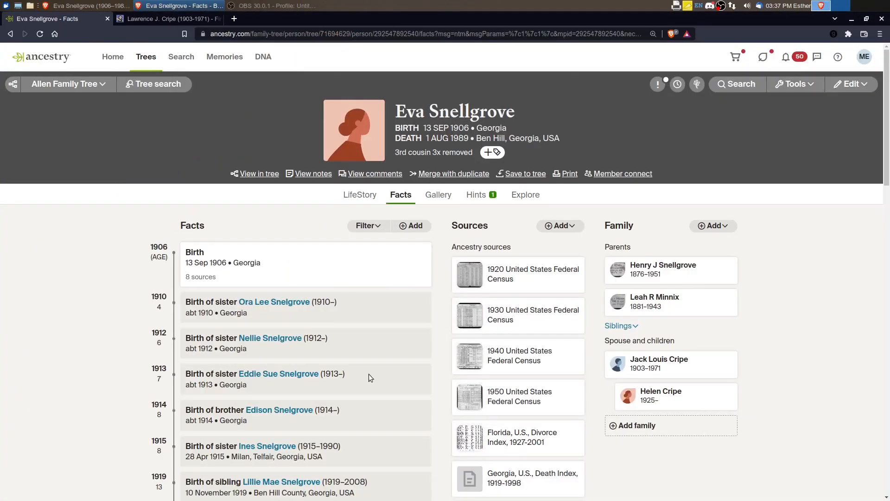
# Open the husband's profile on Ancestry and inspect the gravestone photo suggested in his hints.
pyautogui.click(641, 363)
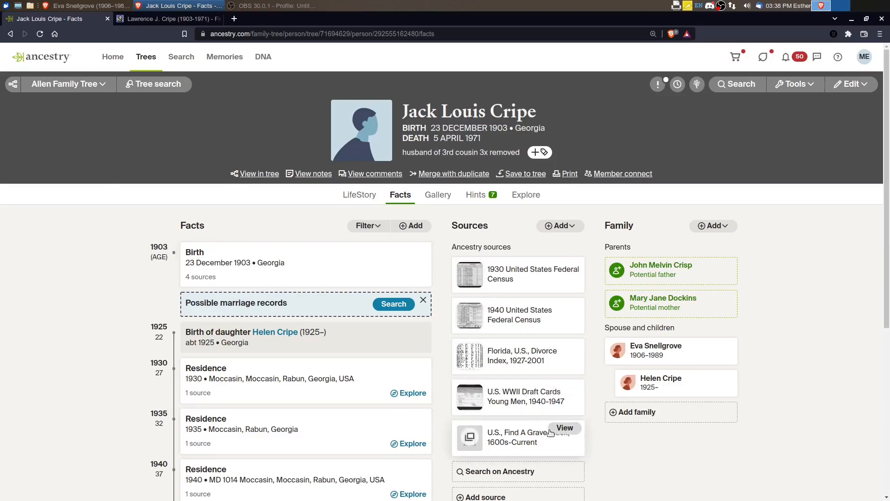
pyautogui.click(478, 195)
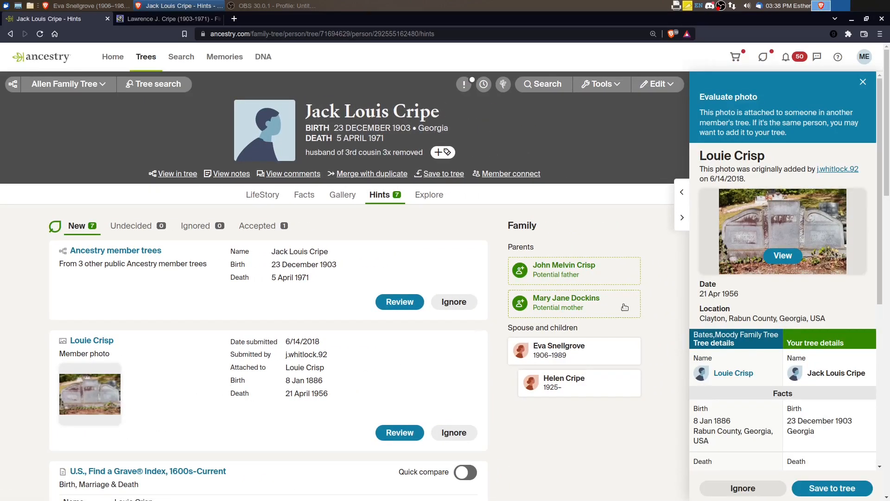
pyautogui.click(783, 256)
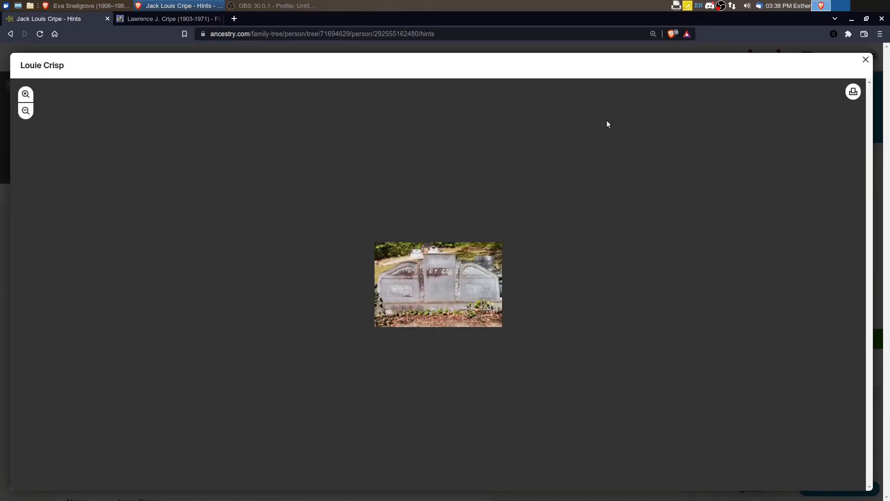
pyautogui.click(865, 60)
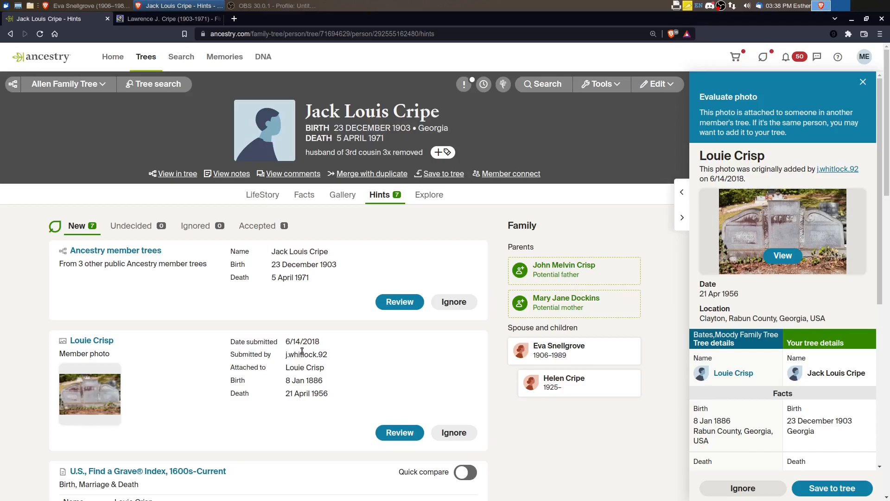
# Review the husband's remaining grave, census and Social Security hints, close the photo evaluation, and return to his facts.
pyautogui.scroll(-4, 302, 350)
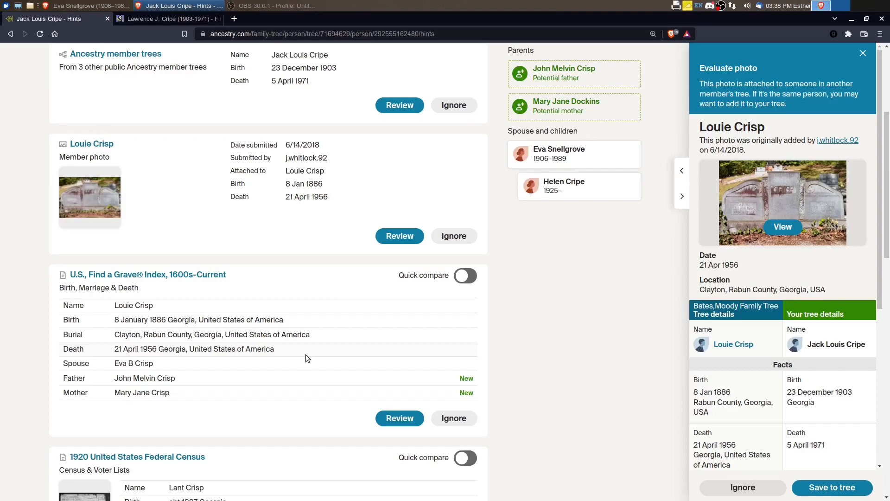
pyautogui.scroll(-4, 305, 354)
pyautogui.scroll(-4, 288, 356)
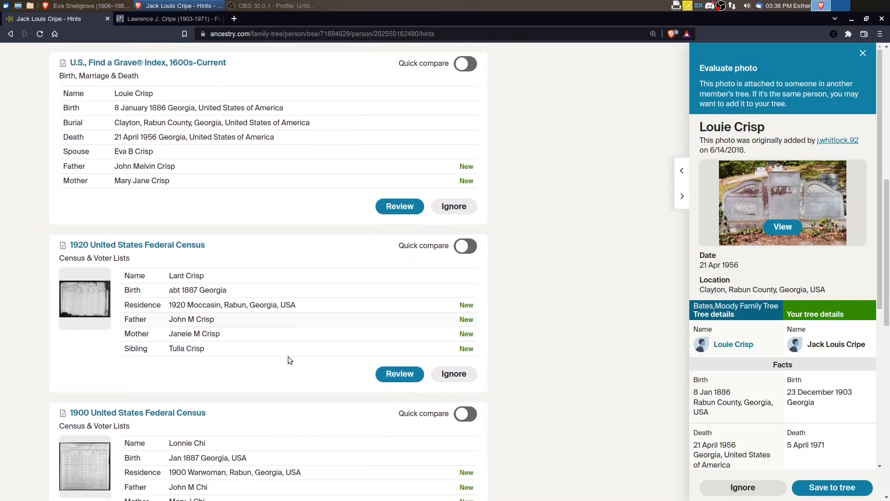
pyautogui.scroll(-5, 282, 355)
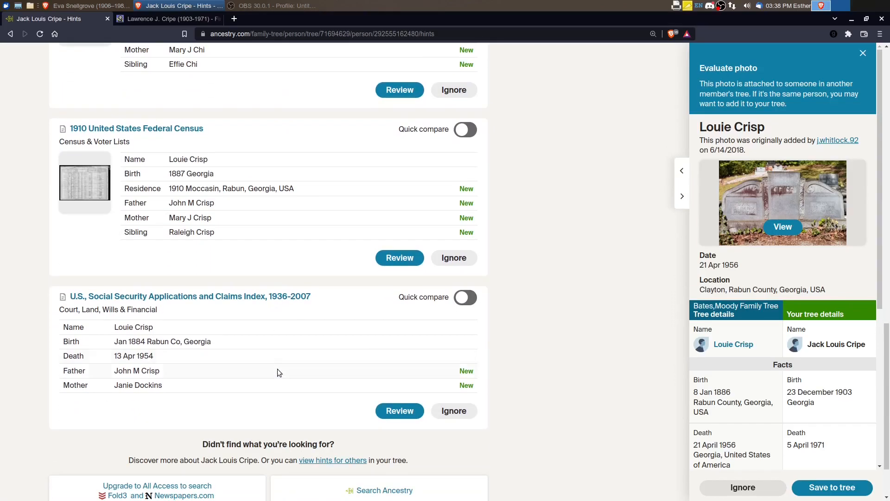
pyautogui.scroll(10, 277, 362)
pyautogui.scroll(2, 256, 384)
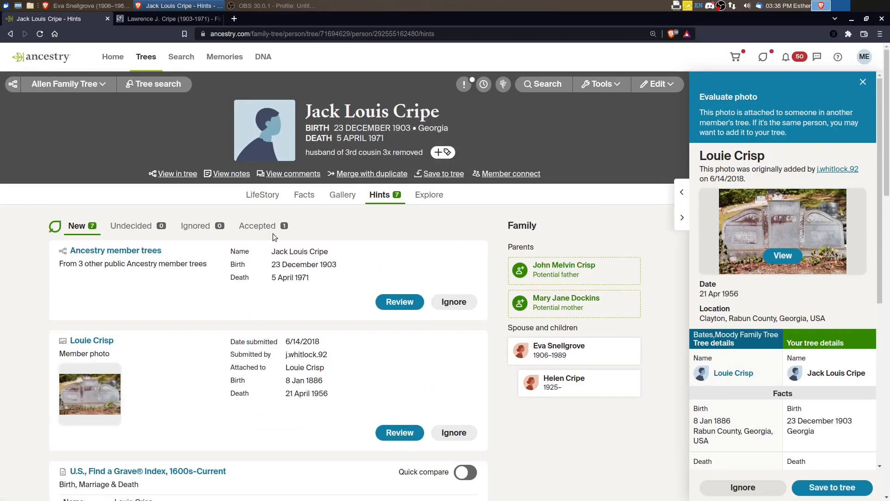
pyautogui.click(310, 195)
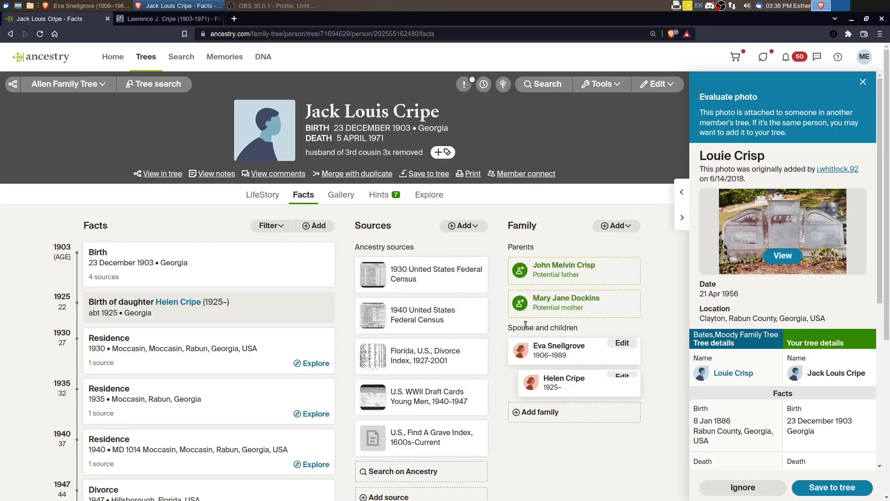
pyautogui.click(864, 82)
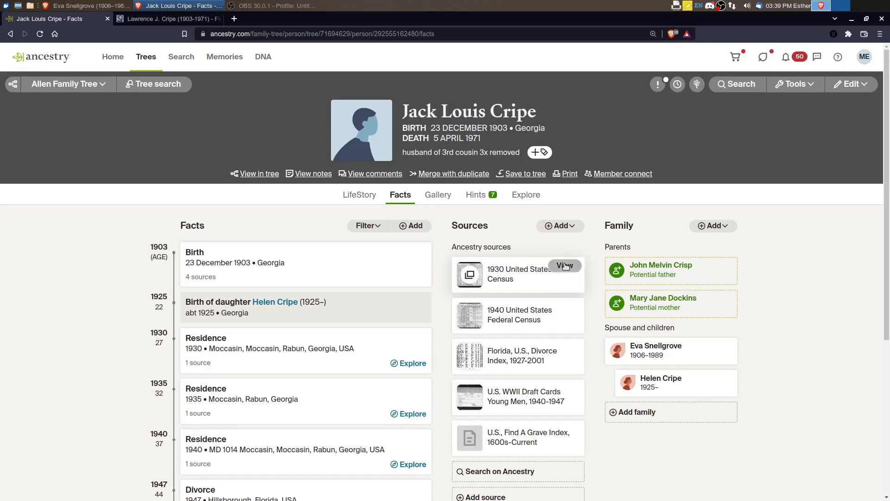
# Examine the husband's 1930 United States Federal Census source, checking the household members and the home location.
pyautogui.click(564, 264)
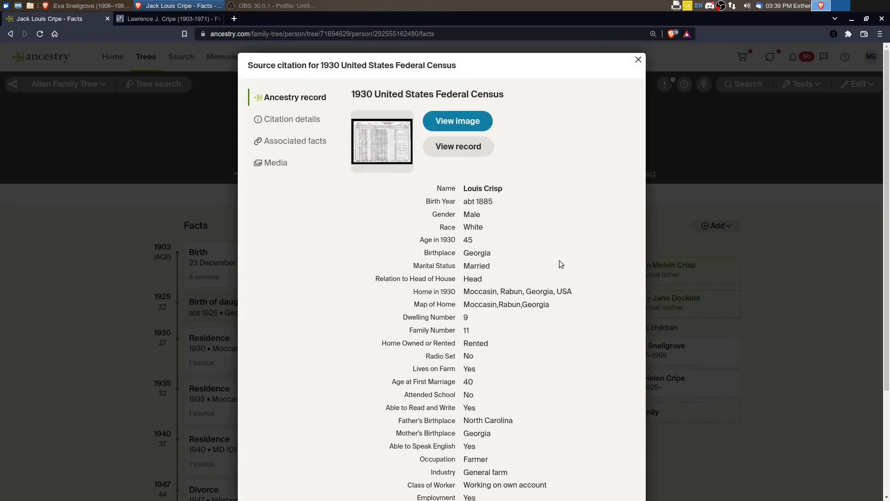
pyautogui.scroll(-3, 559, 263)
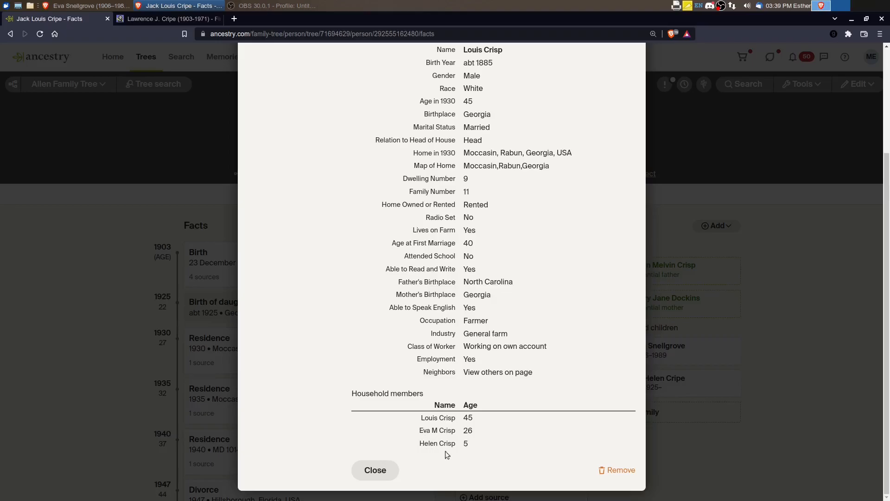
pyautogui.click(375, 470)
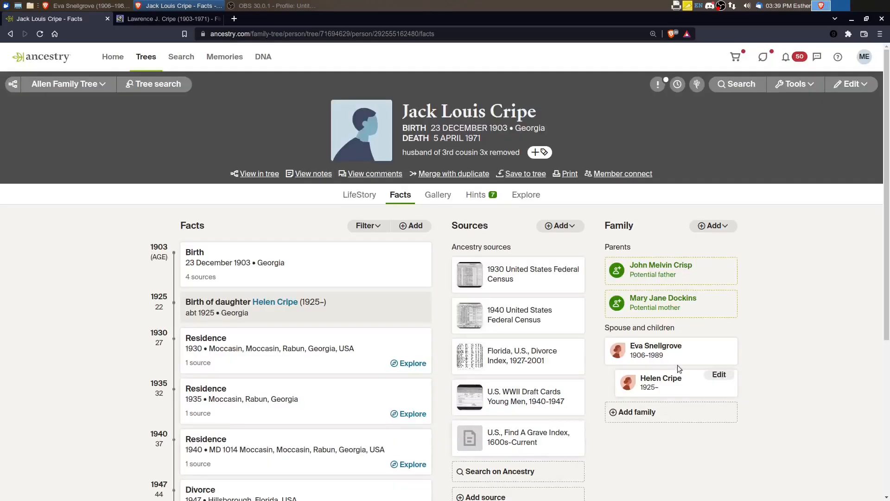
pyautogui.moveTo(556, 274)
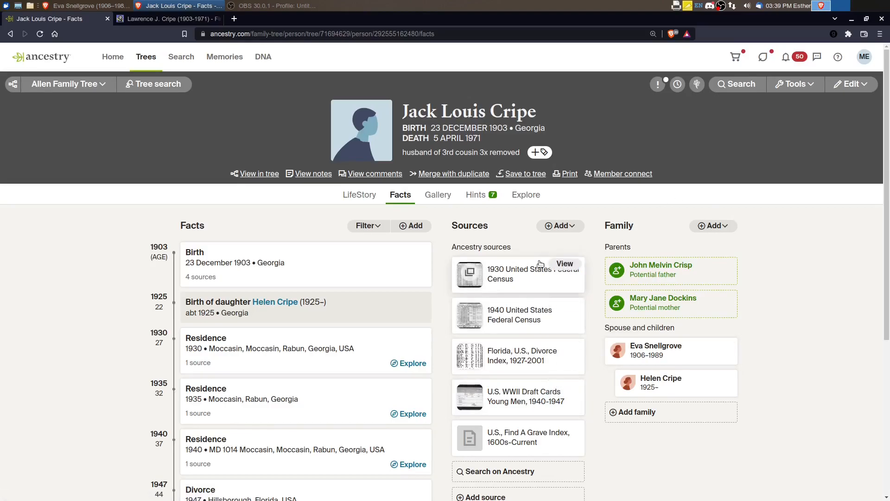
pyautogui.click(559, 273)
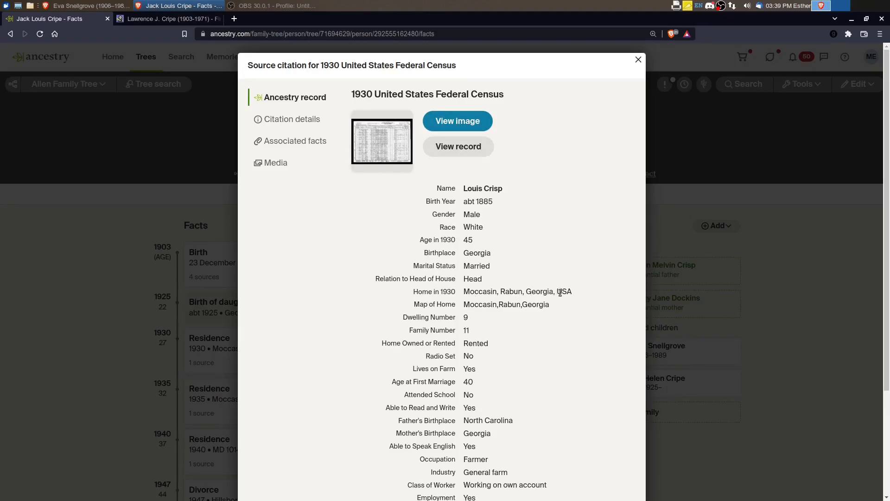
pyautogui.moveTo(580, 293); pyautogui.dragTo(461, 292)
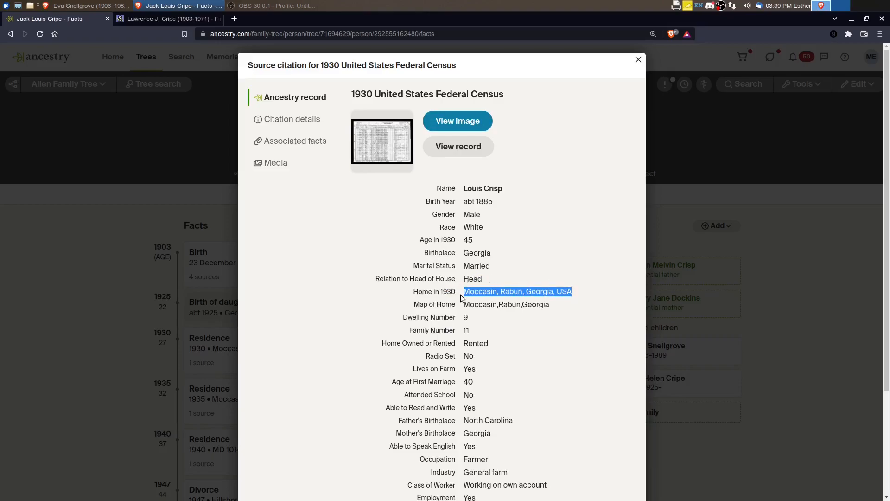
pyautogui.click(638, 61)
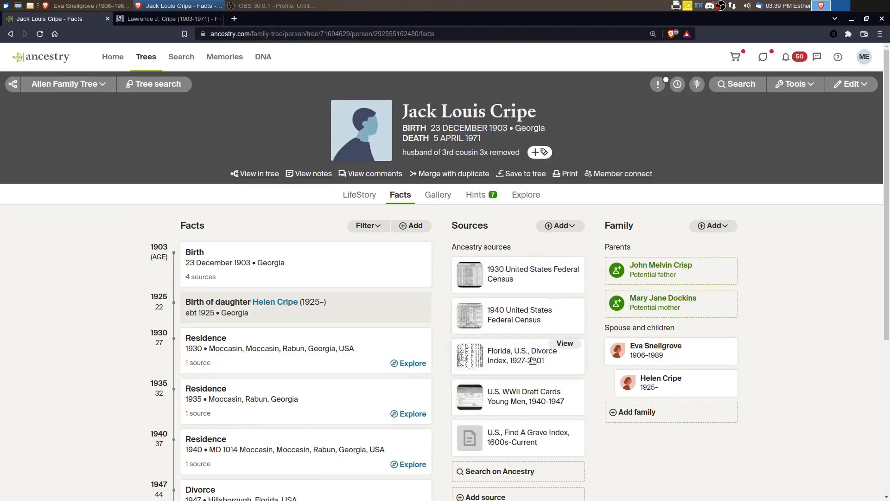
# Check the husband's 1940 census and Florida Divorce Index source citations, and select the daughter in his family list.
pyautogui.click(569, 305)
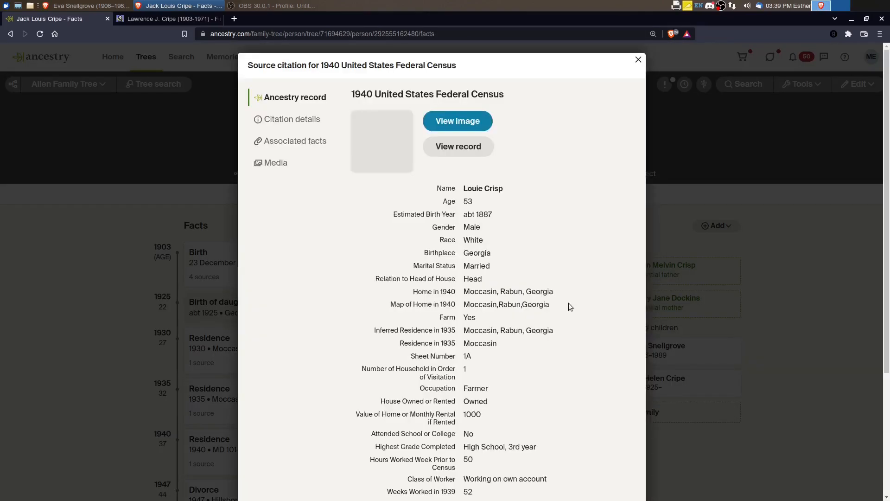
pyautogui.click(638, 60)
pyautogui.click(565, 349)
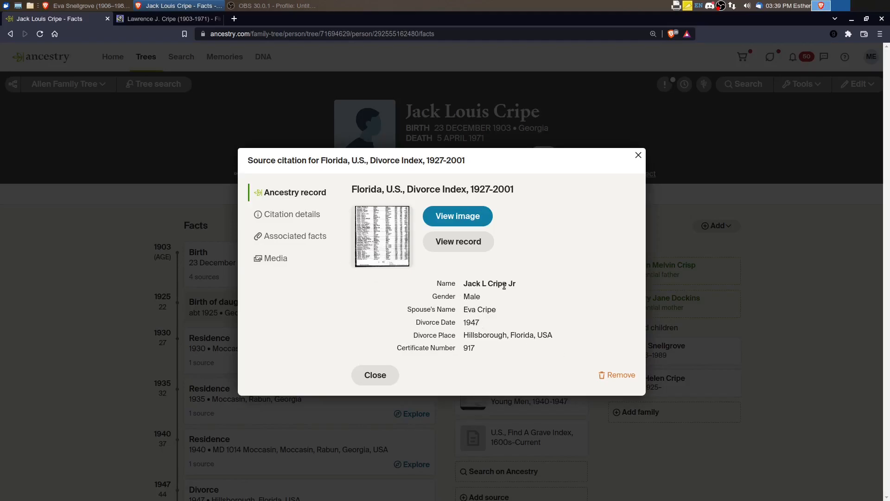
pyautogui.click(396, 375)
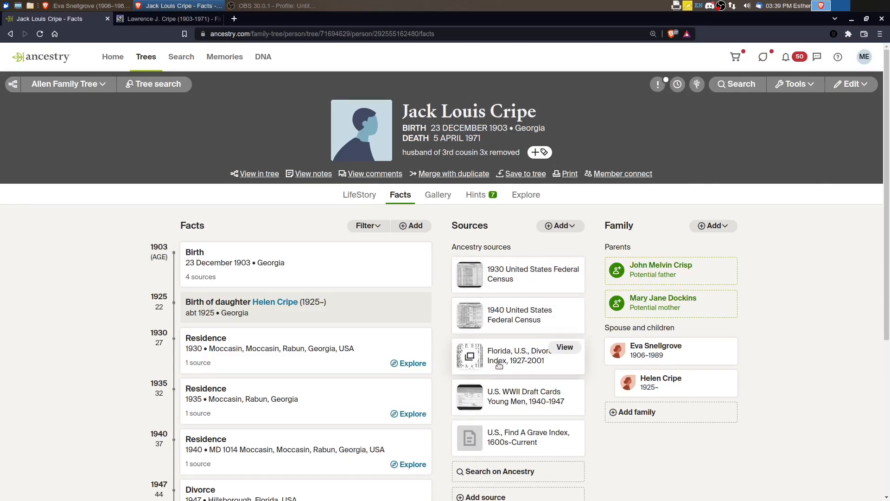
pyautogui.click(658, 383)
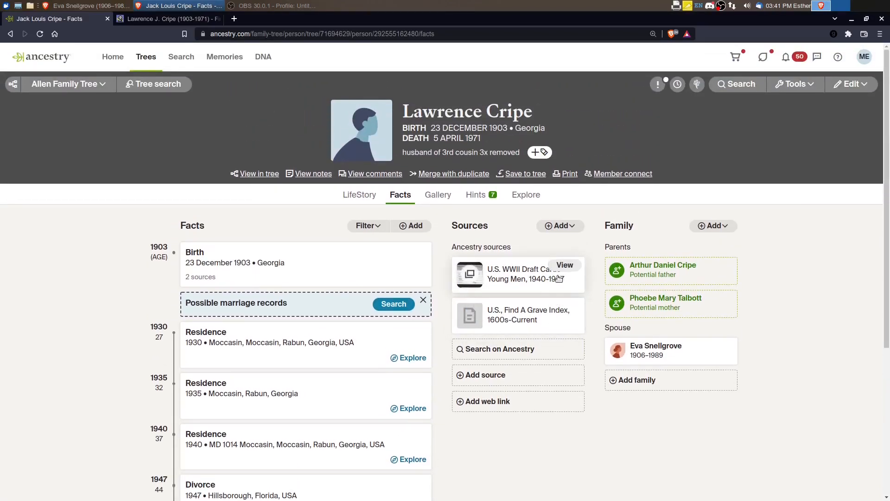
# Delete the 1947 divorce fact in Hillsborough, Florida, from the husband's timeline.
pyautogui.scroll(-4, 193, 358)
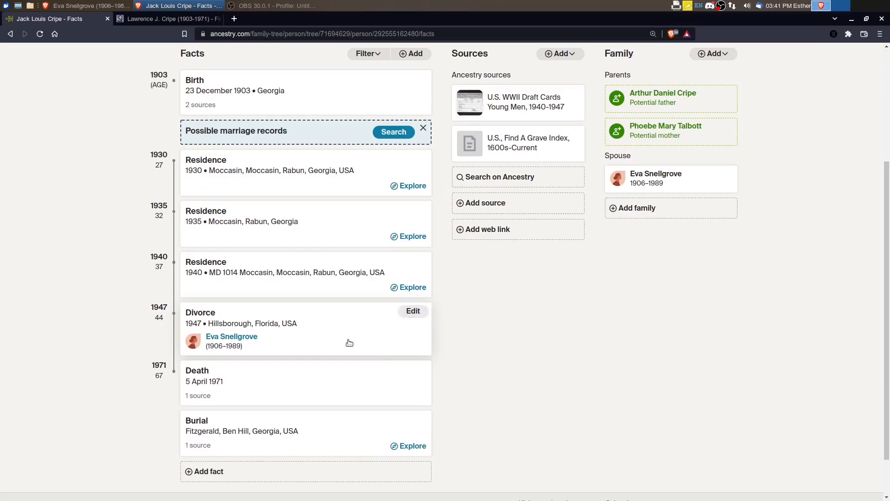
pyautogui.click(413, 310)
pyautogui.click(609, 419)
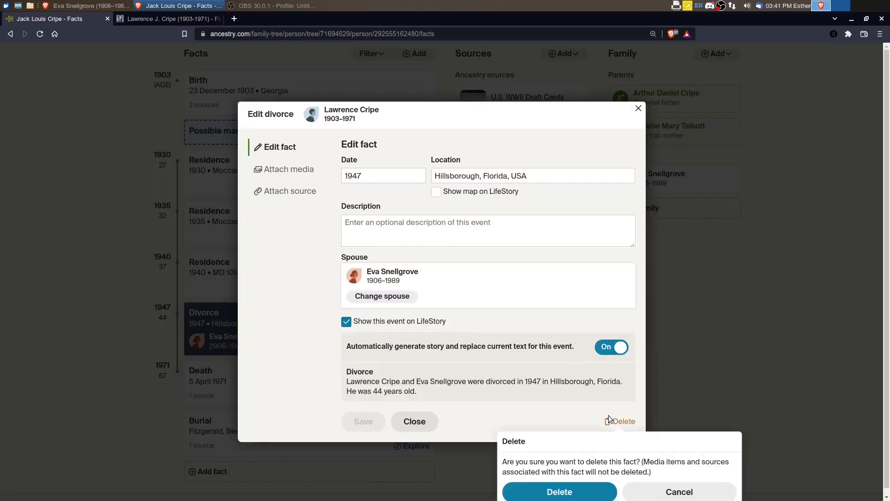
pyautogui.click(559, 490)
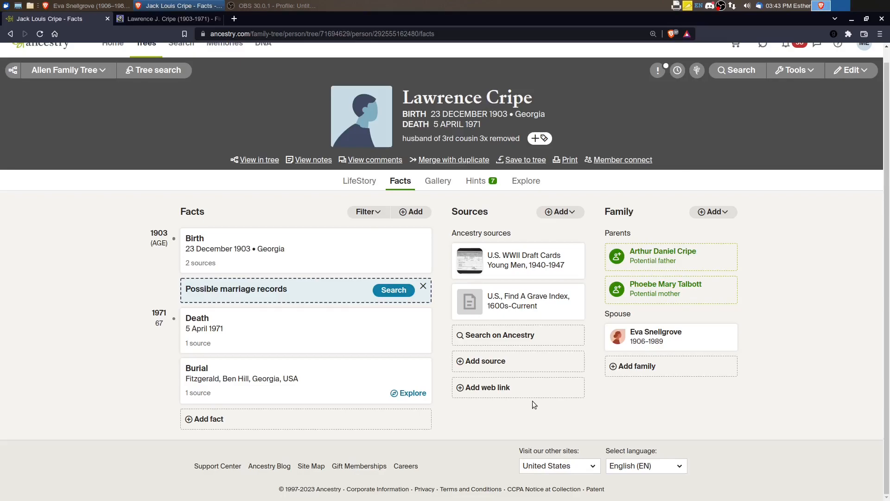
# Review the husband's new hints, including the death indexes, obituary, Central Register of Convicts and 1950 census.
pyautogui.click(477, 181)
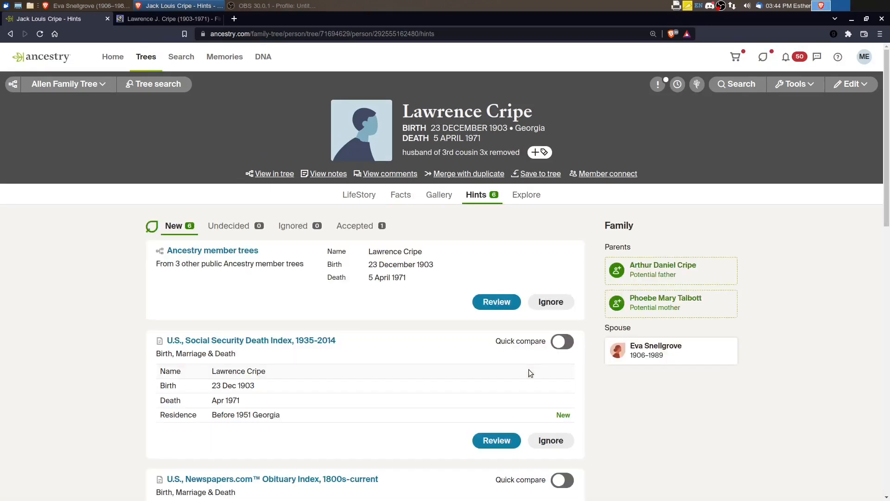
pyautogui.scroll(-2, 441, 354)
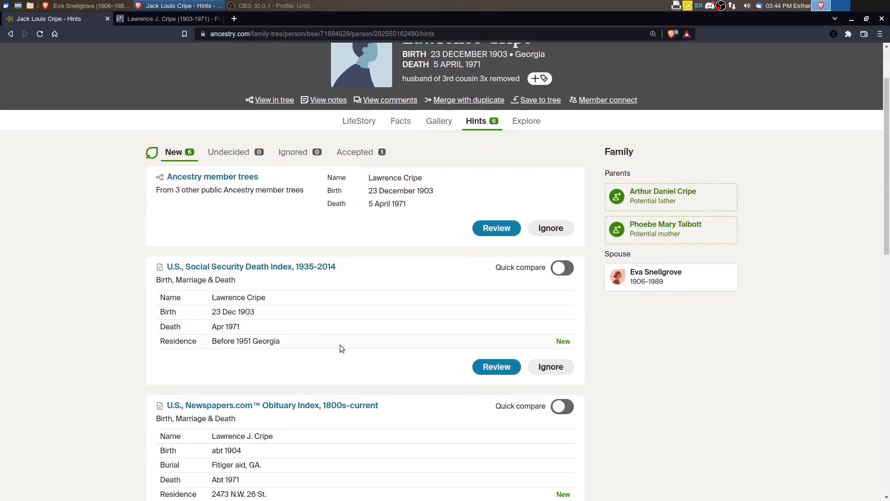
pyautogui.scroll(-5, 338, 306)
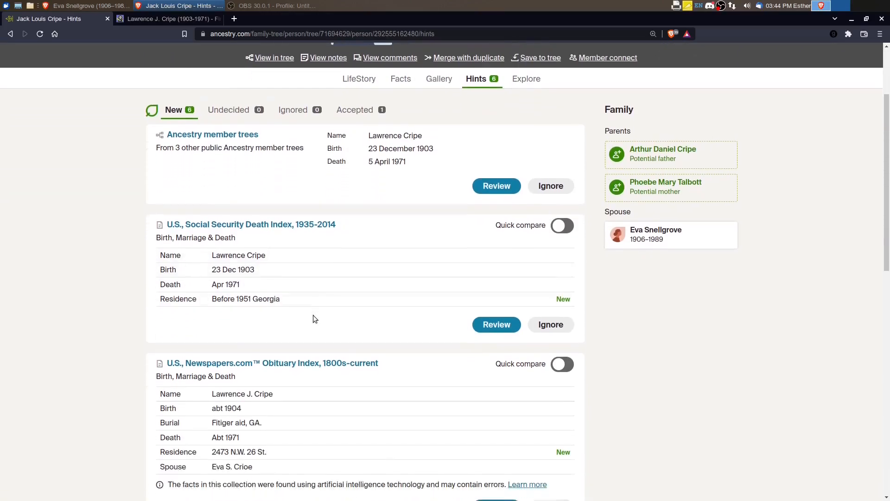
pyautogui.scroll(-4, 296, 290)
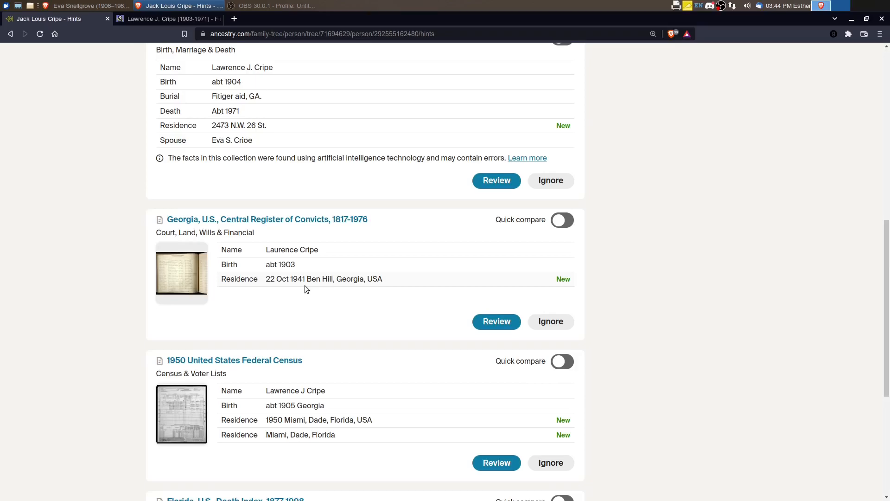
pyautogui.scroll(-2, 235, 358)
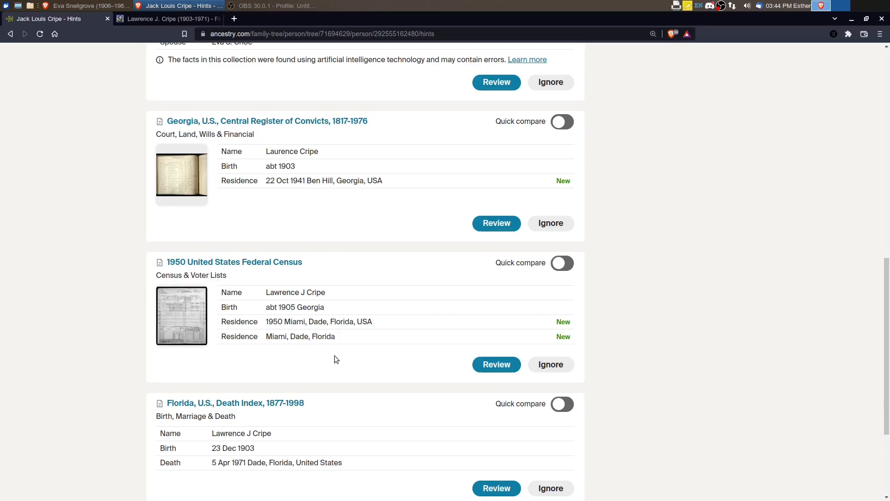
pyautogui.scroll(3, 347, 372)
pyautogui.scroll(10, 348, 374)
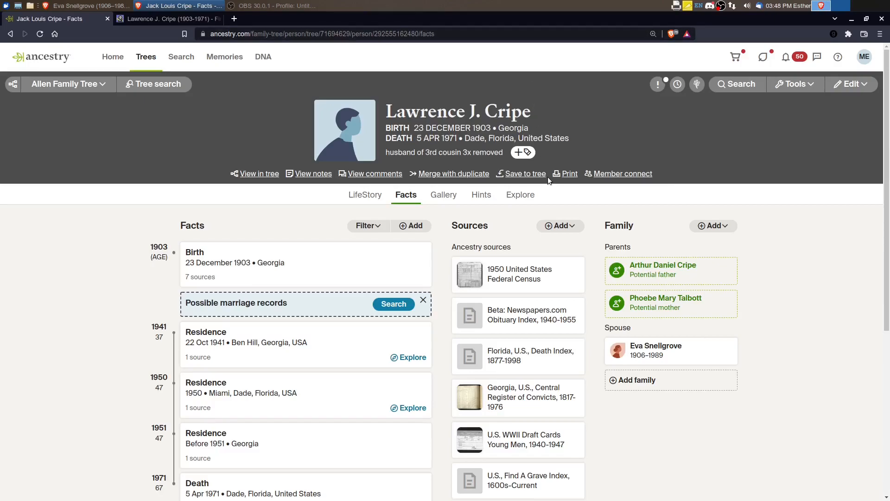
# Show FamilySearch beside Ancestry, start adding a spouse for the wife, and enter his full name, birth date and birthplace Georgia, United States.
pyautogui.click(866, 19)
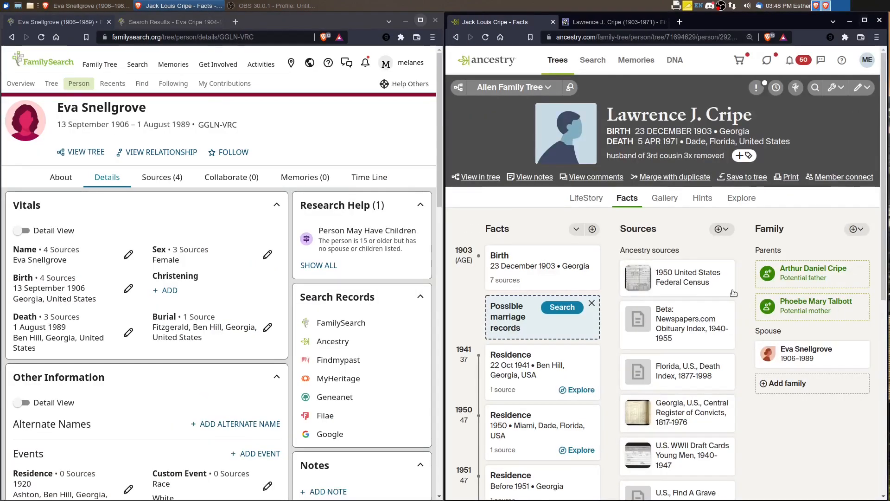
pyautogui.click(20, 357)
pyautogui.scroll(-8, 42, 362)
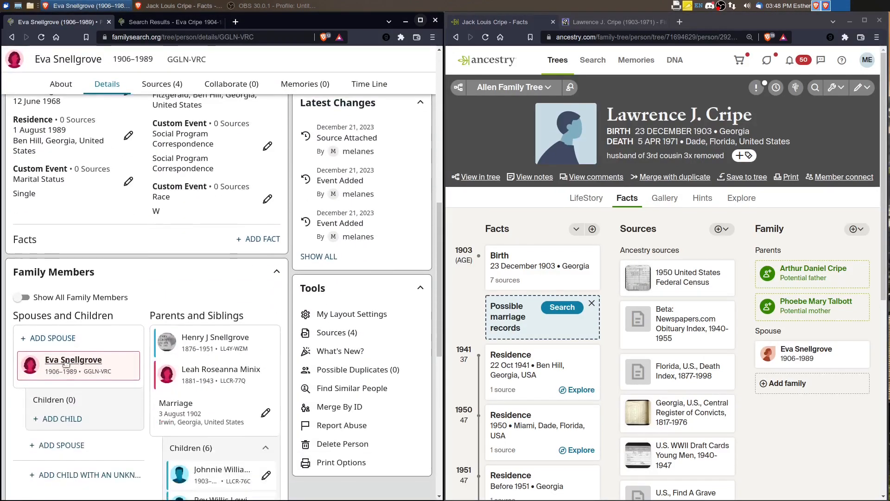
pyautogui.scroll(-4, 66, 366)
pyautogui.click(52, 240)
pyautogui.click(106, 225)
pyautogui.write('Lawrence J.')
pyautogui.press('Tab')
pyautogui.write('Cripe')
pyautogui.click(29, 297)
pyautogui.click(35, 344)
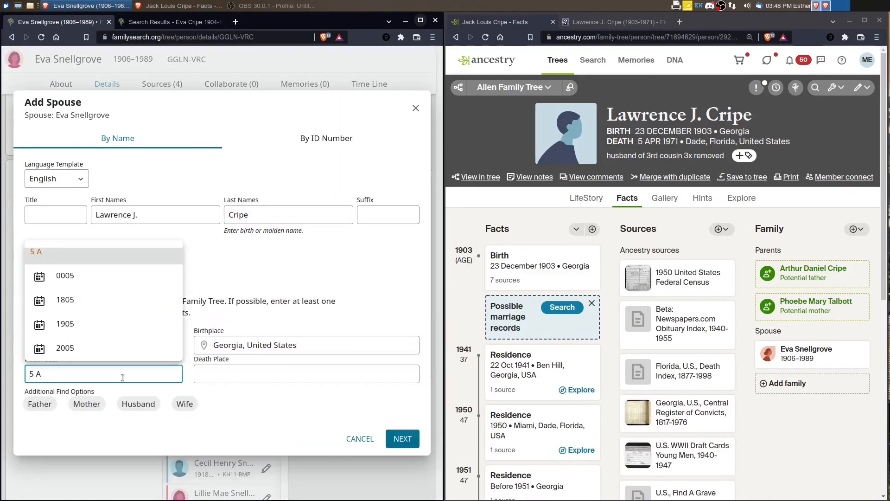
# Set the spouse's death to 5 April 1971 in Dade, Florida, United States, and add the matching existing person as her husband.
pyautogui.write('5 April 1971')
pyautogui.click(246, 373)
pyautogui.write('Dade, Florida')
pyautogui.click(250, 284)
pyautogui.click(402, 439)
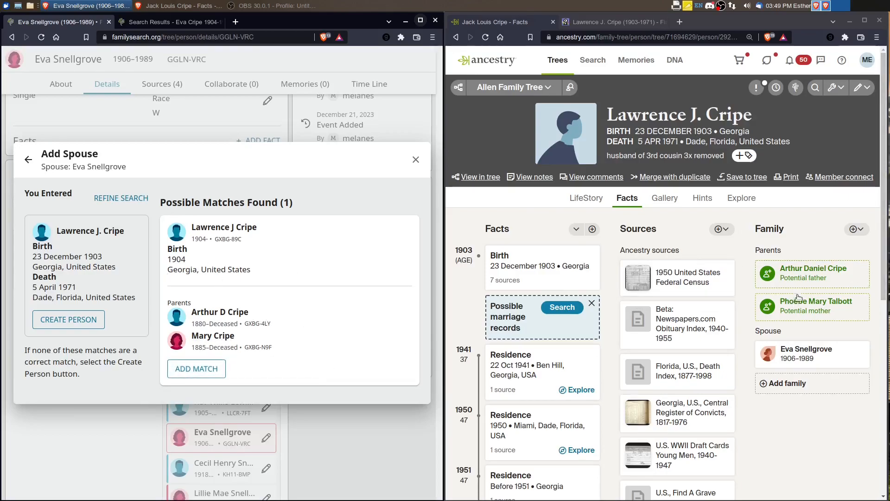
pyautogui.click(190, 370)
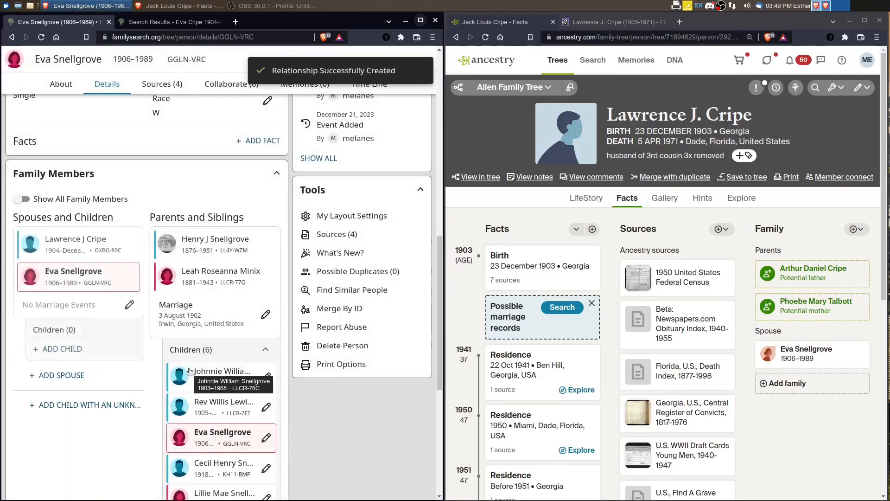
# Check the husband's facts on Ancestry and open his FamilySearch profile from the wife's family members.
pyautogui.scroll(-5, 527, 342)
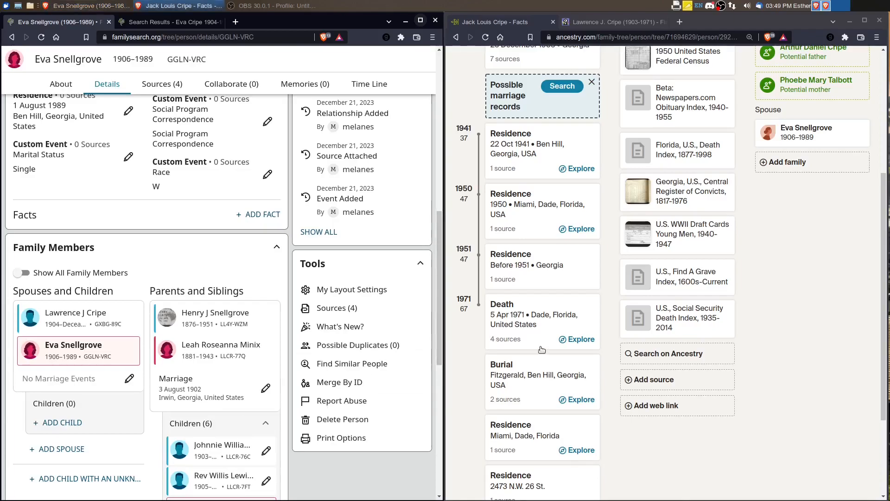
pyautogui.scroll(5, 526, 341)
pyautogui.click(62, 315)
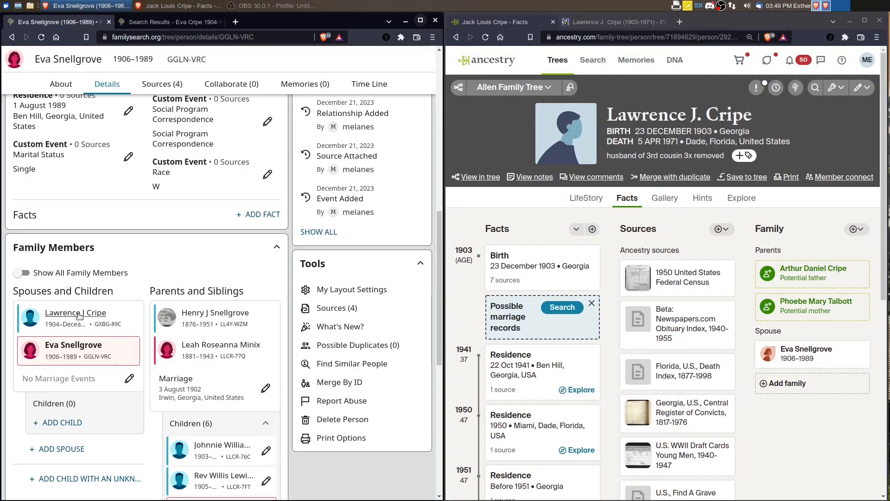
pyautogui.click(79, 315)
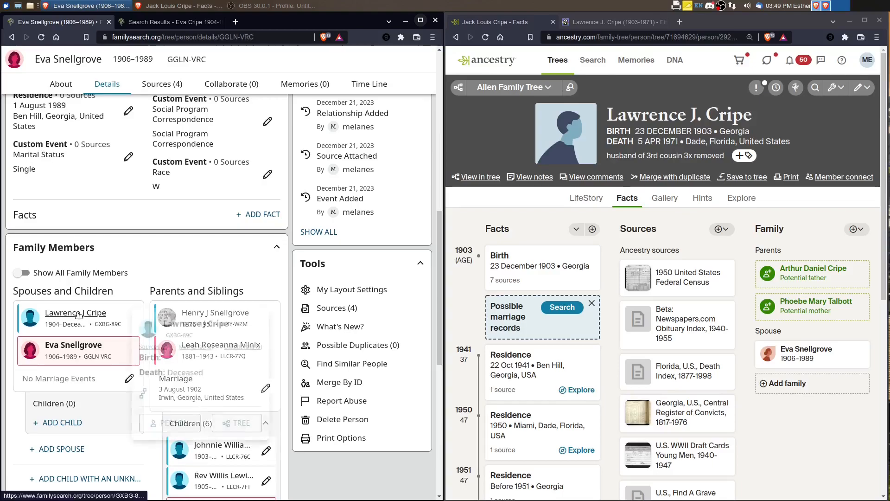
pyautogui.click(184, 326)
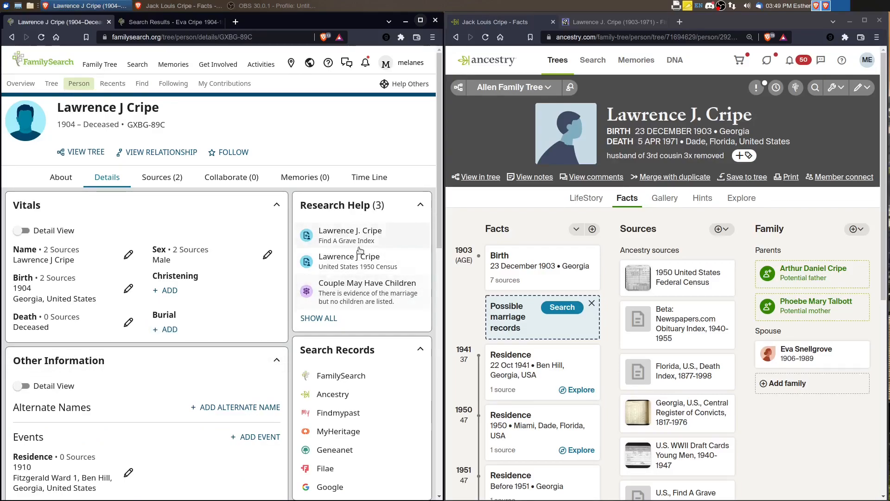
# Complete the husband's date of birth on FamilySearch with the full day and month, keeping the birth year already recorded.
pyautogui.click(129, 287)
pyautogui.click(68, 137)
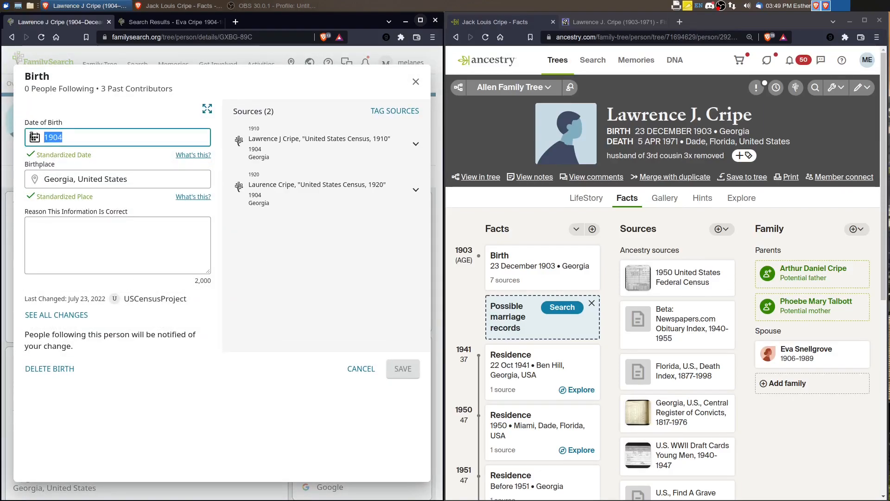
pyautogui.write('23')
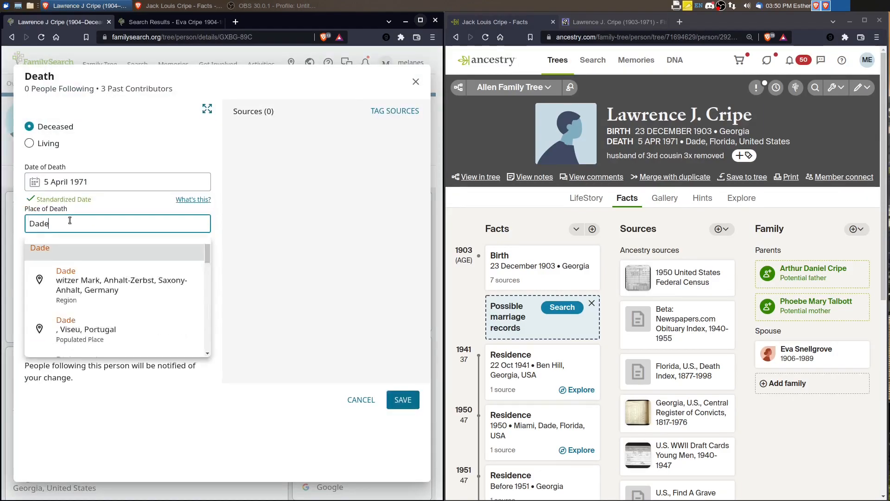
# Set the husband's death to 5 April 1971 in Dade, Florida, United States, and save it.
pyautogui.press('Return')
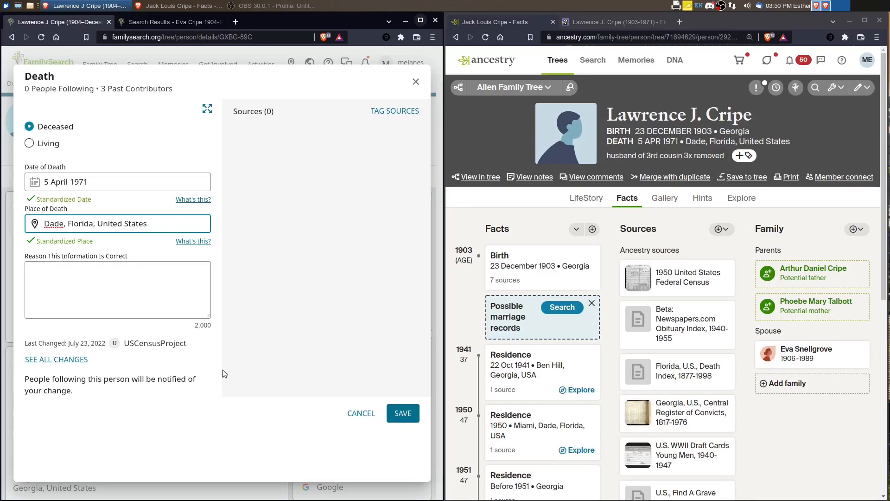
pyautogui.moveTo(187, 343); pyautogui.dragTo(62, 344)
pyautogui.click(69, 345)
pyautogui.tripleClick(69, 344)
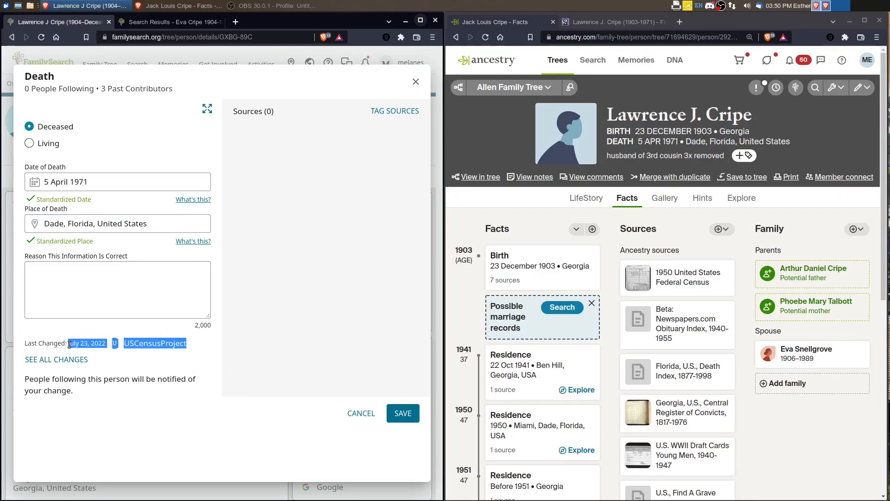
pyautogui.click(226, 344)
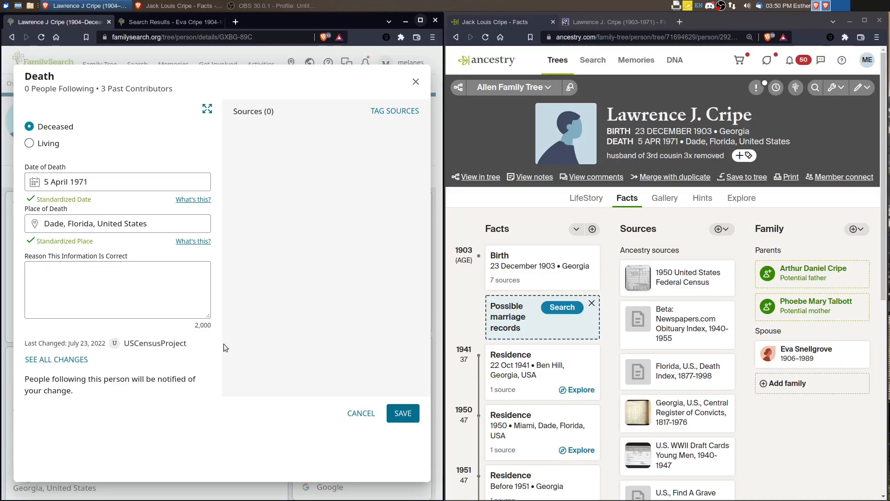
pyautogui.click(402, 419)
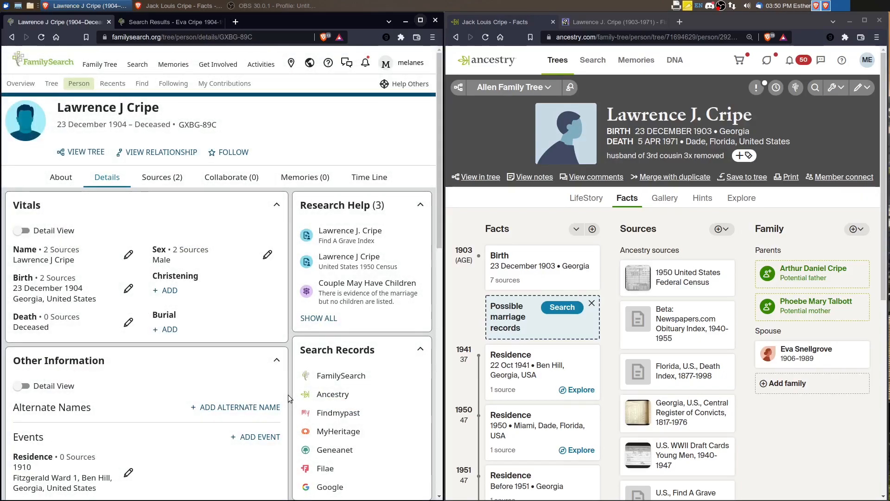
# Review the husband's parents and spouse, reload his profile to refresh the research hints, and enlarge the FamilySearch window.
pyautogui.scroll(-2, 279, 370)
pyautogui.scroll(-8, 277, 369)
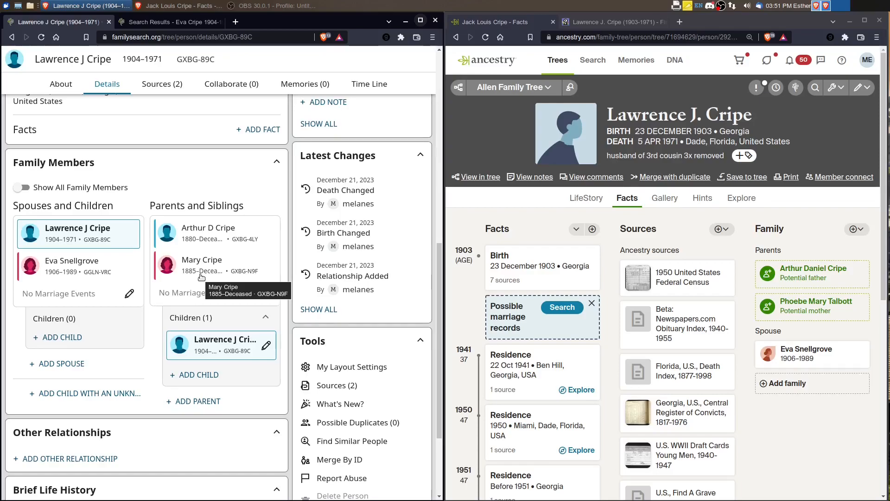
pyautogui.scroll(10, 104, 372)
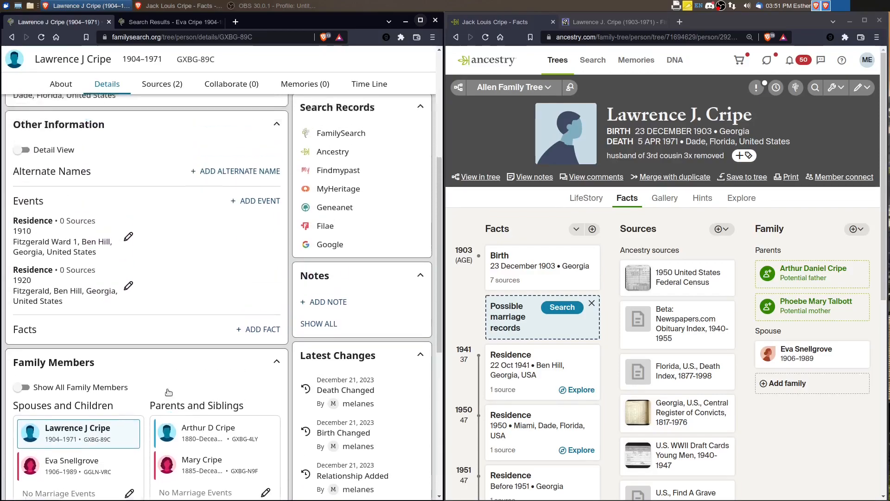
pyautogui.click(40, 40)
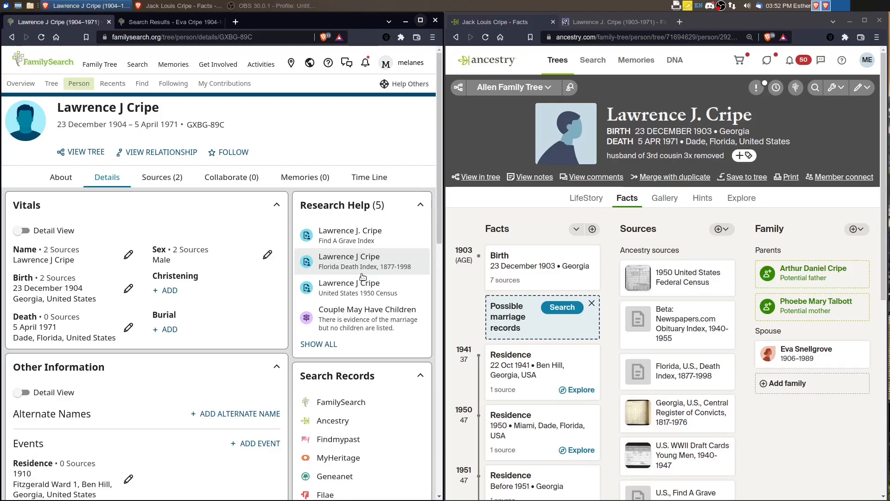
pyautogui.click(421, 21)
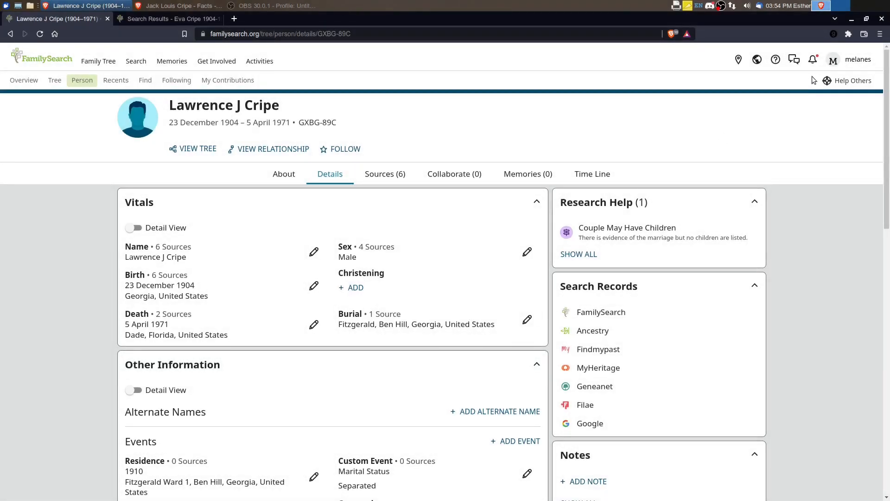
# Show Ancestry beside FamilySearch again, renew the FamilySearch authorization, and connect the husband's Ancestry profile to his matching FamilySearch person.
pyautogui.click(866, 18)
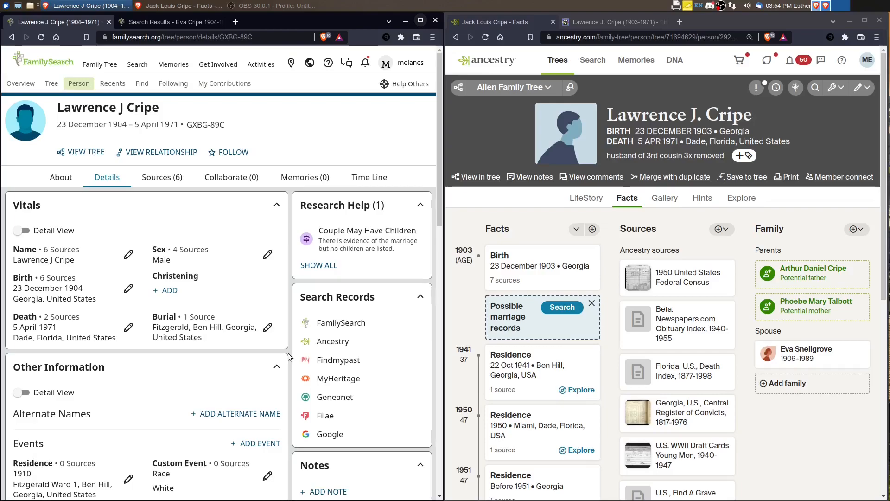
pyautogui.moveTo(700, 401)
pyautogui.click(795, 92)
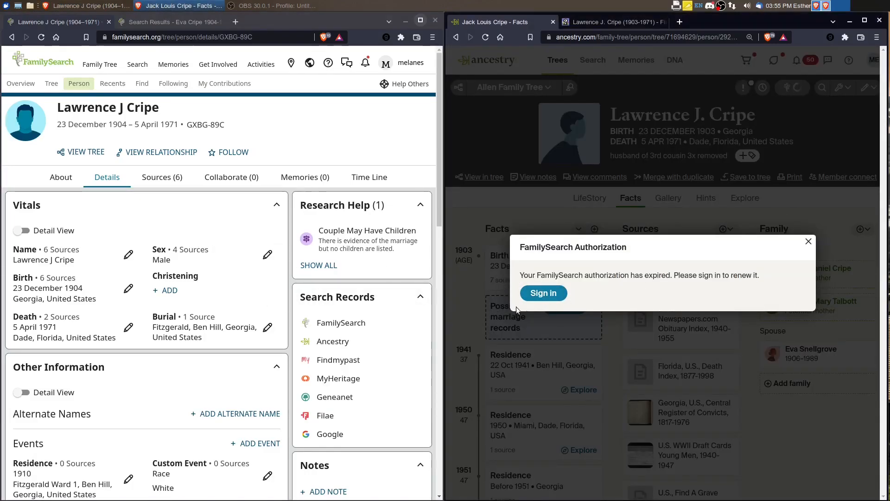
pyautogui.click(543, 293)
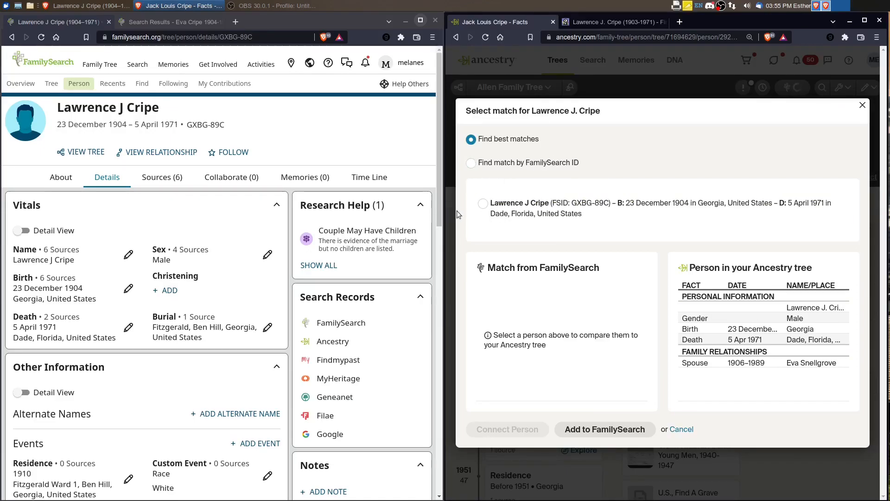
pyautogui.click(482, 204)
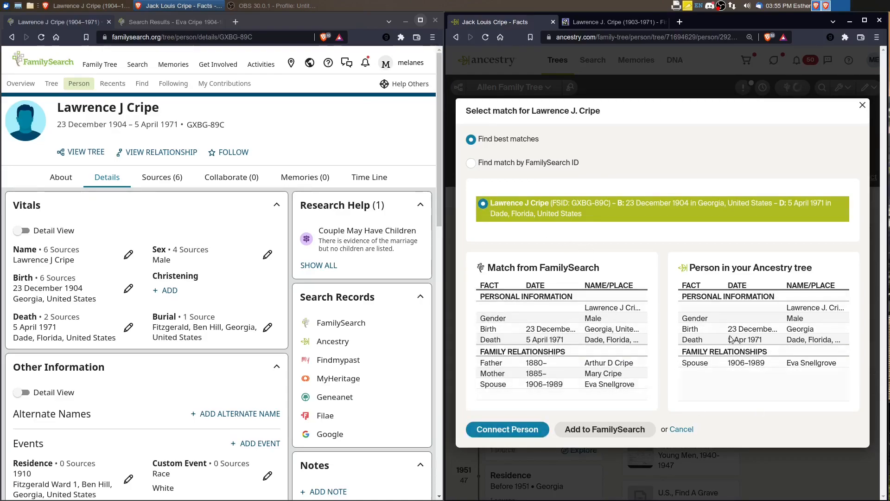
pyautogui.click(507, 429)
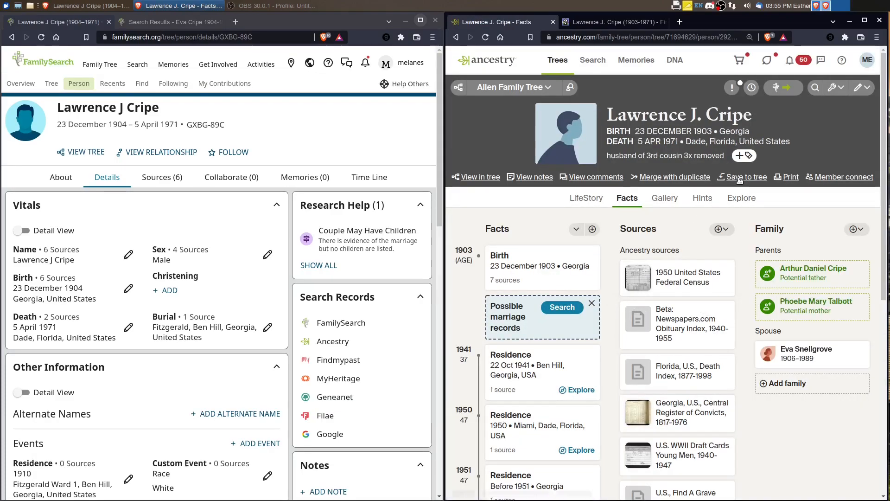
# Compare the husband between FamilySearch and Ancestry in a full-size window, examining his vital facts, unconnected relatives and sources.
pyautogui.click(781, 92)
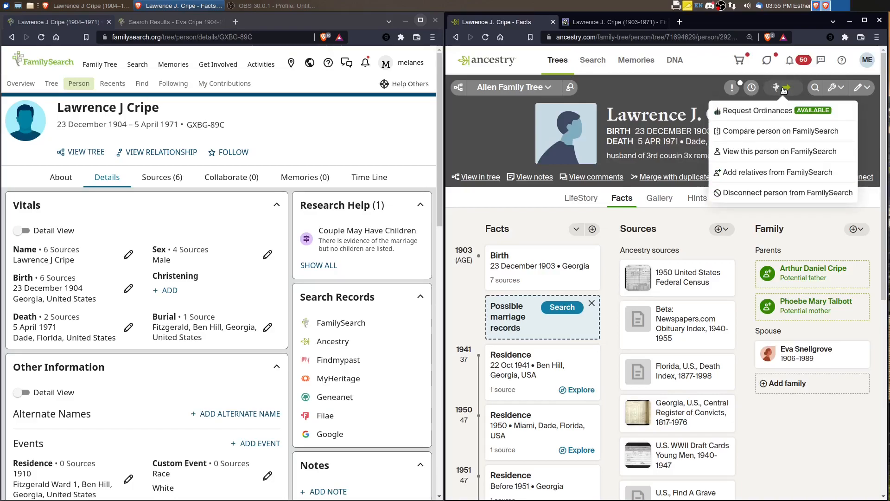
pyautogui.click(757, 133)
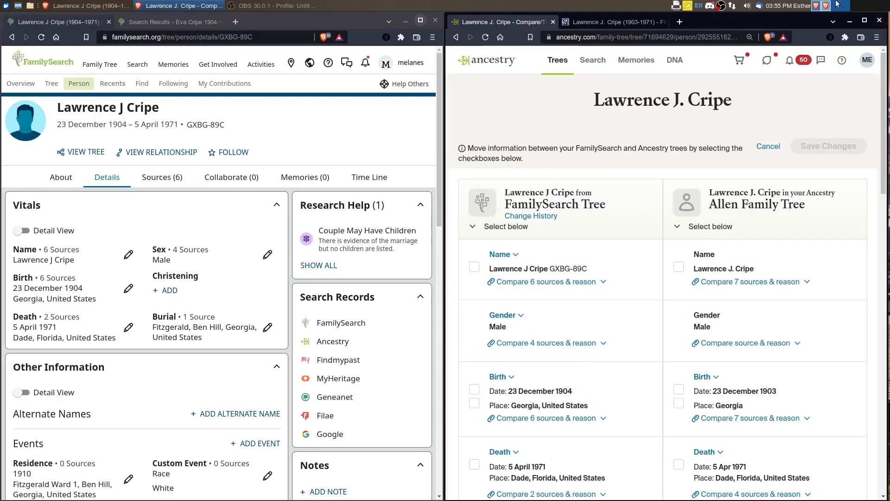
pyautogui.click(865, 22)
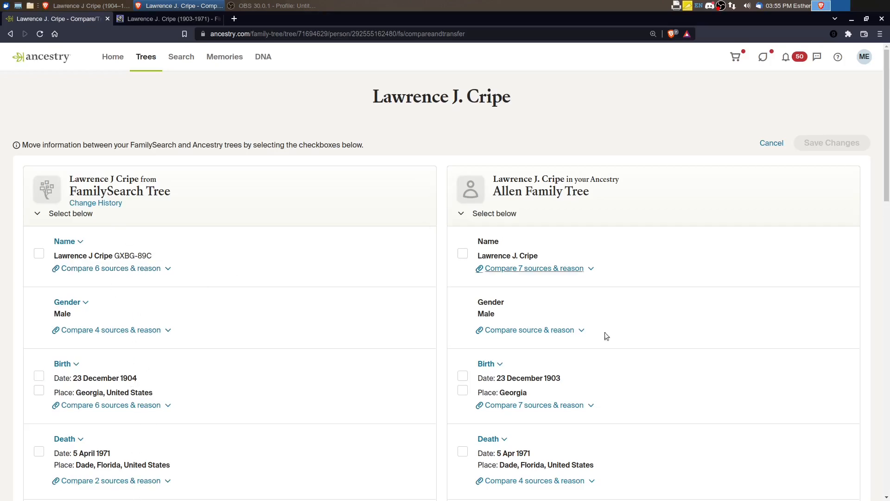
pyautogui.scroll(-2, 469, 349)
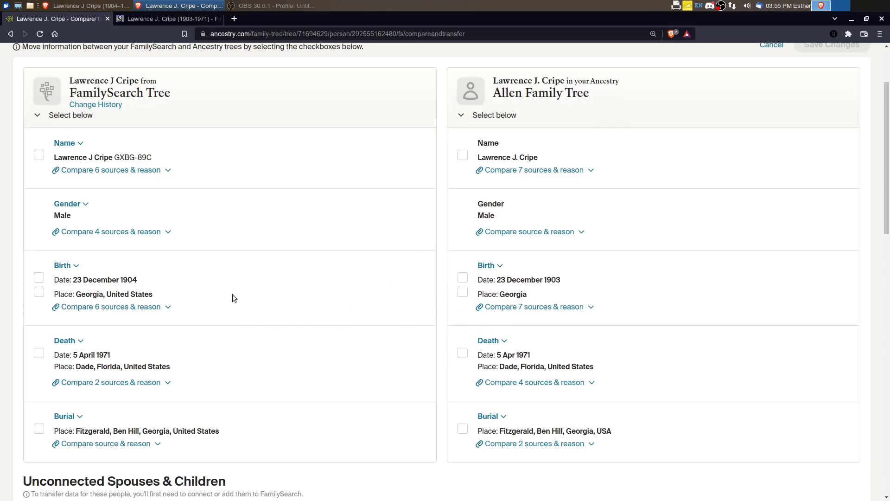
pyautogui.scroll(-7, 375, 320)
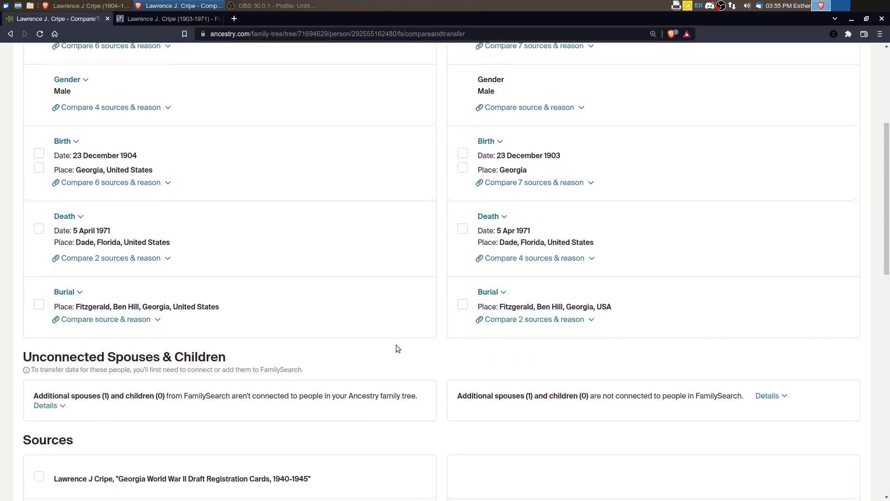
pyautogui.scroll(-9, 389, 343)
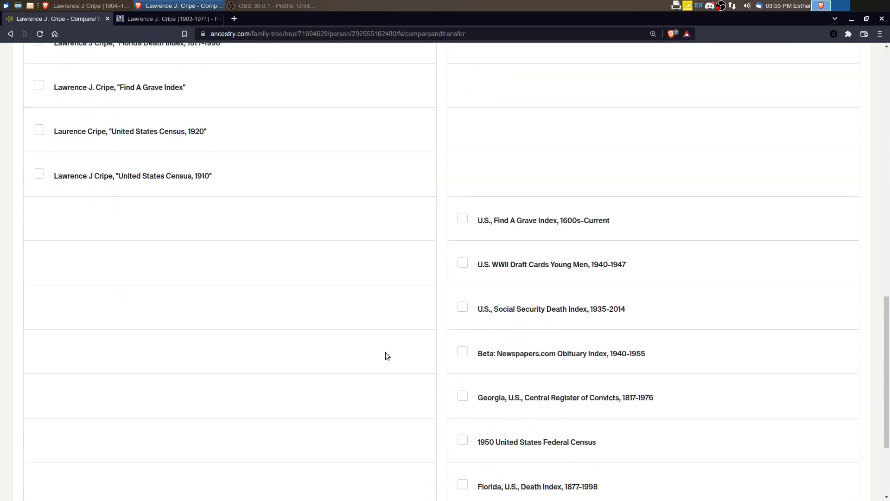
pyautogui.scroll(7, 380, 368)
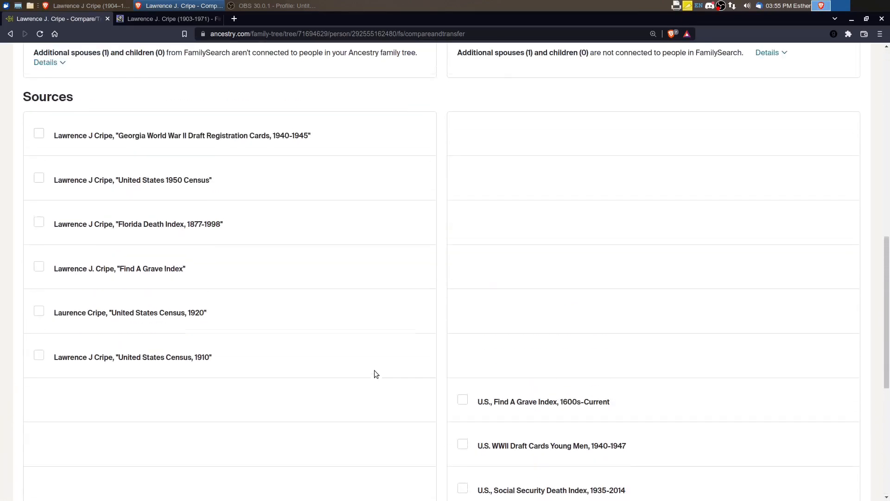
# Transfer the Newspapers.com Obituary Index, 1940-1955 and the Georgia Central Register of Convicts, 1817-1976 sources from Ancestry to FamilySearch.
pyautogui.click(107, 362)
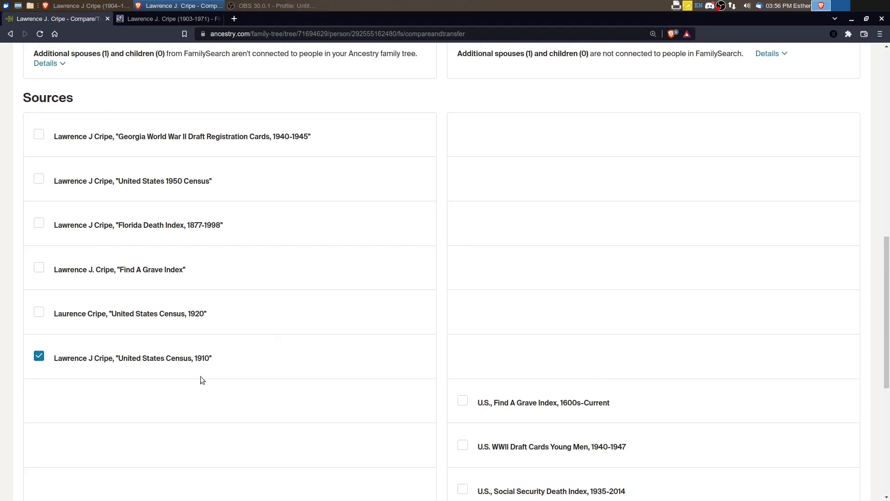
pyautogui.click(37, 354)
pyautogui.scroll(-3, 641, 384)
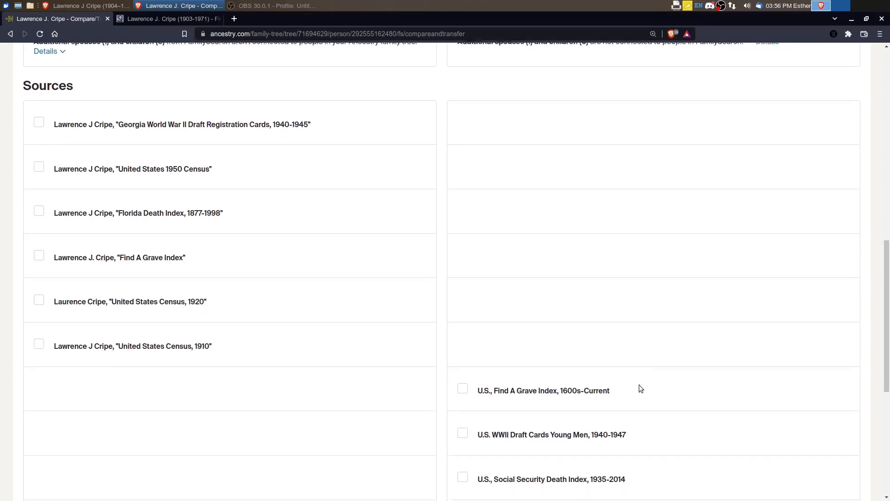
pyautogui.scroll(-2, 602, 366)
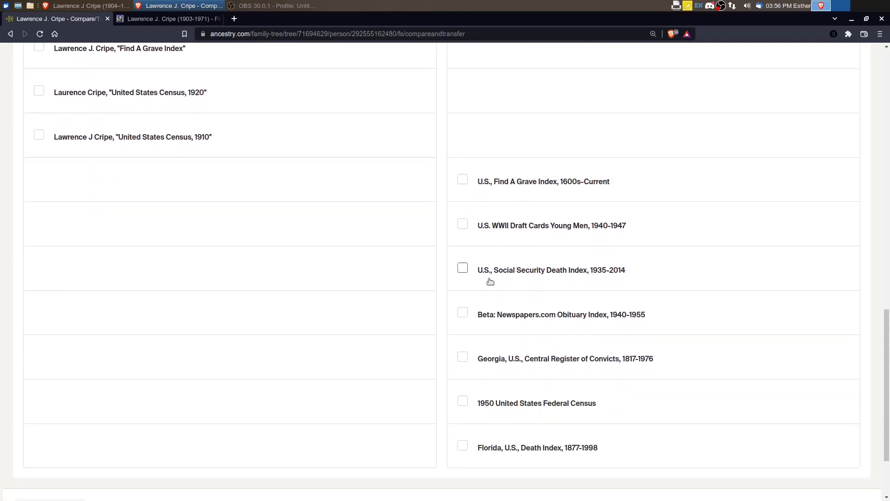
pyautogui.click(463, 357)
pyautogui.click(465, 315)
pyautogui.scroll(1, 633, 360)
pyautogui.scroll(4, 659, 346)
pyautogui.scroll(12, 657, 347)
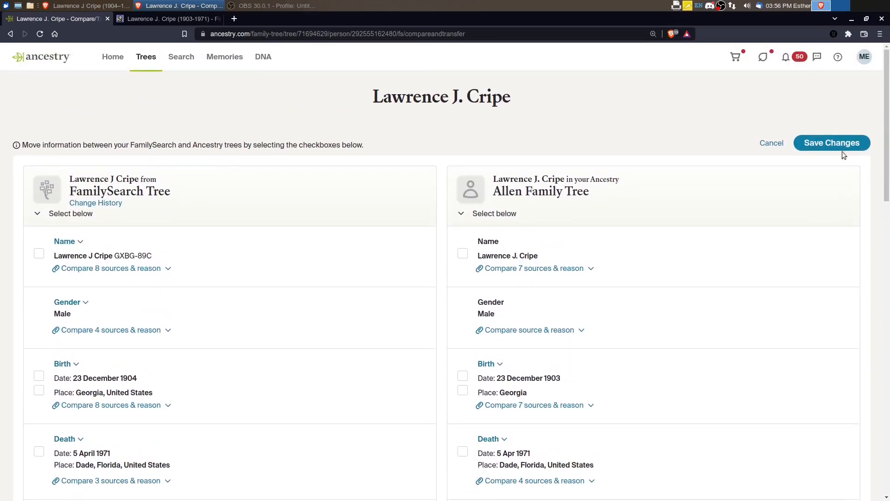
pyautogui.click(835, 143)
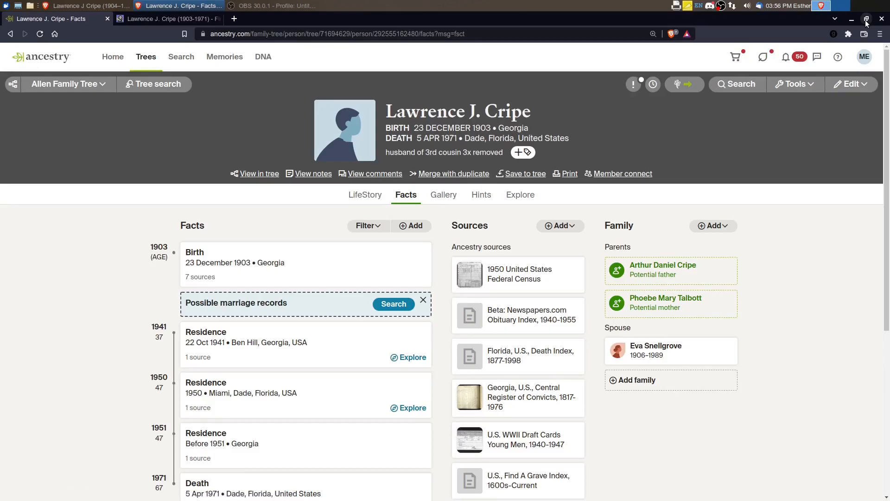
# Return to the husband's FamilySearch profile in a full-size window, refresh it, and examine his list of attached sources.
pyautogui.click(866, 19)
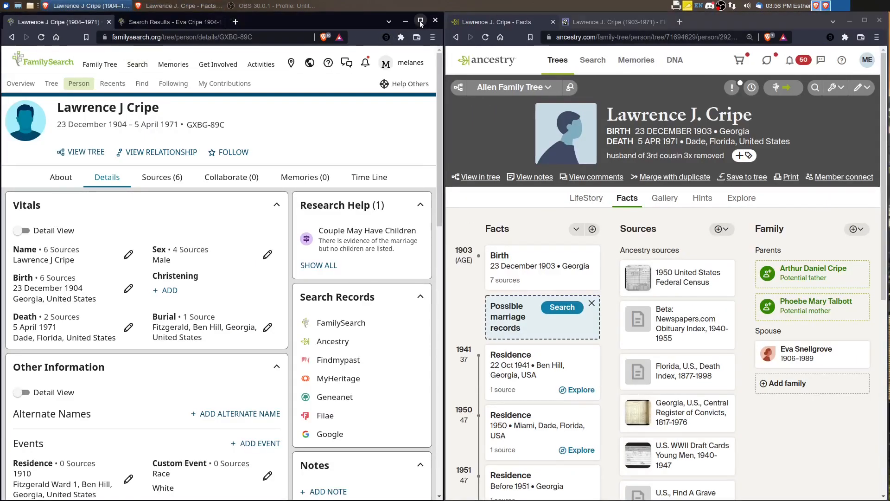
pyautogui.click(421, 20)
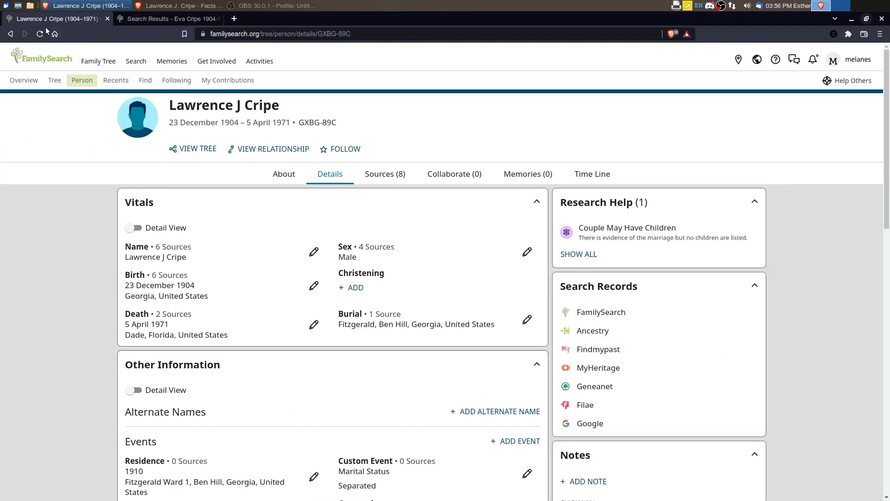
pyautogui.click(40, 34)
pyautogui.click(384, 174)
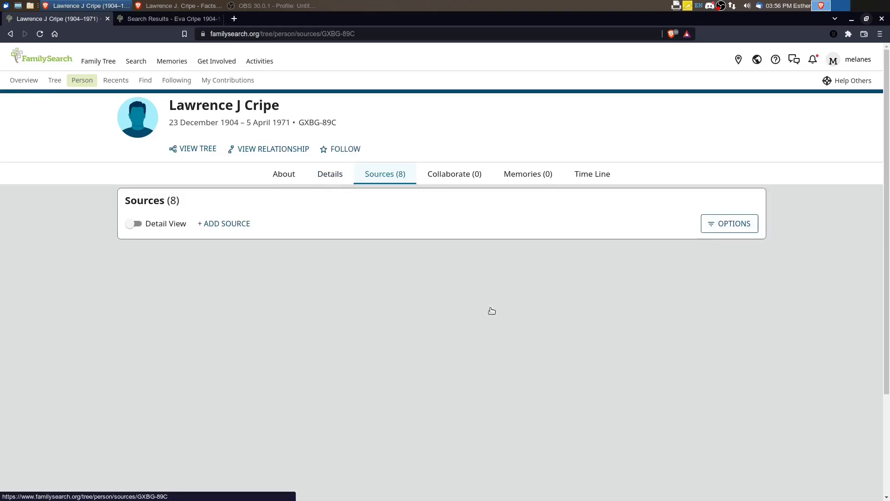
pyautogui.scroll(-4, 376, 318)
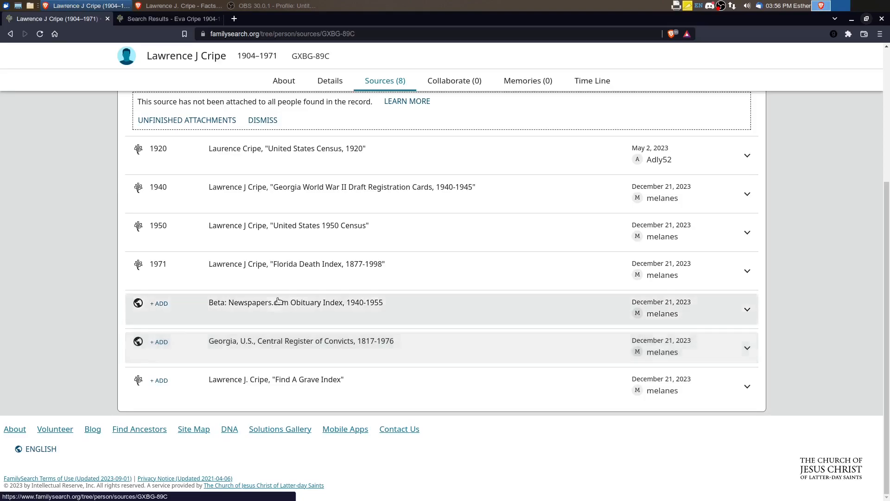
# Expand the Georgia Central Register of Convicts, 1817-1976 source in the husband's list and examine its record link and attachment details.
pyautogui.click(291, 342)
pyautogui.scroll(-3, 448, 371)
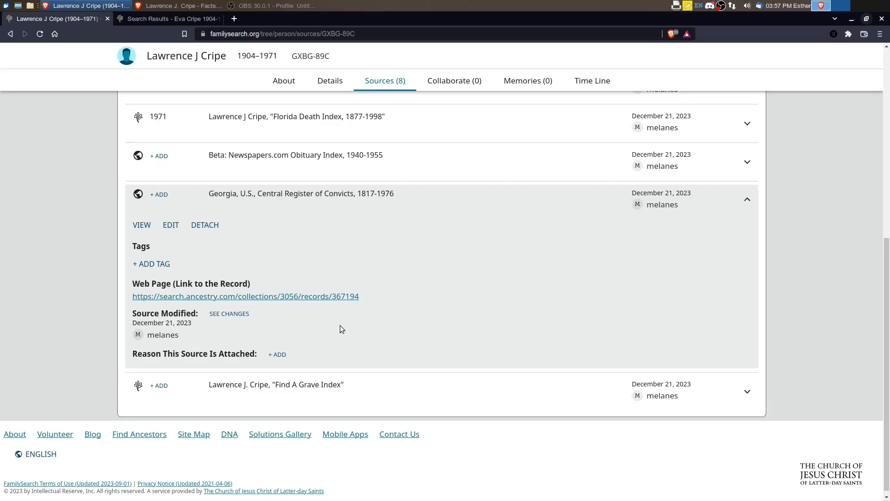
pyautogui.scroll(10, 341, 324)
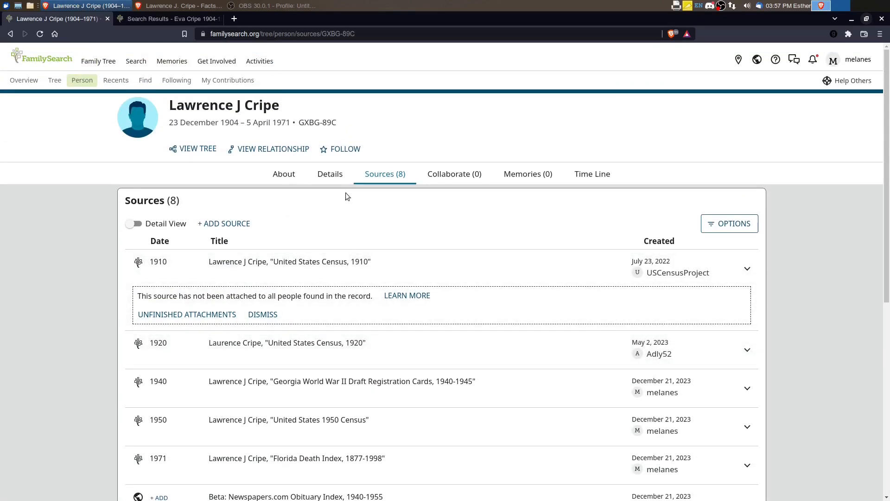
# Show the husband's FamilySearch details beside his Ancestry profile and examine his vitals, events and family members.
pyautogui.click(330, 175)
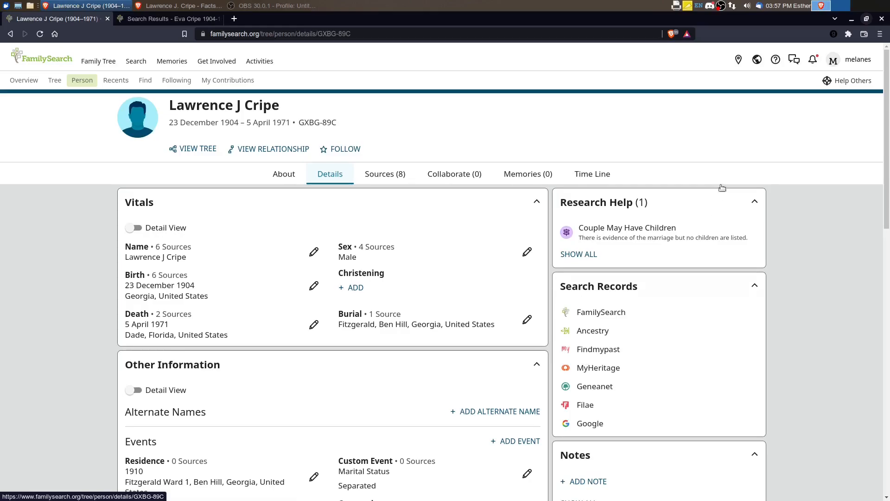
pyautogui.click(866, 19)
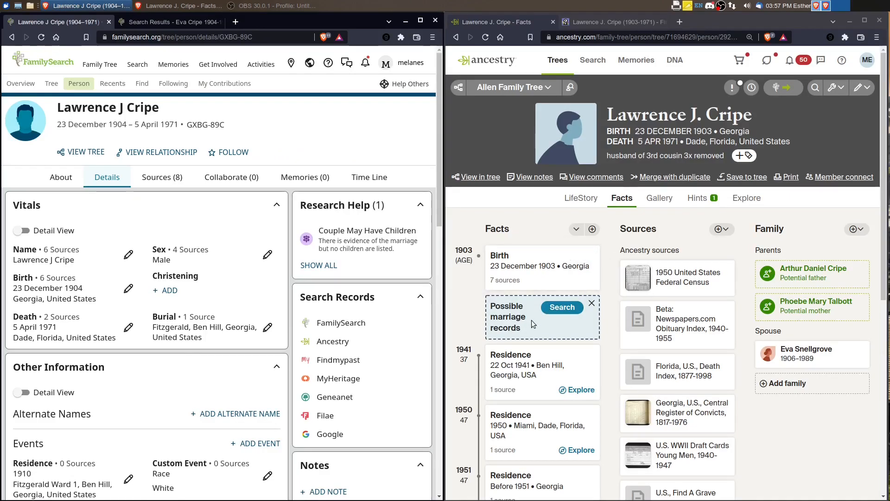
pyautogui.scroll(-2, 170, 419)
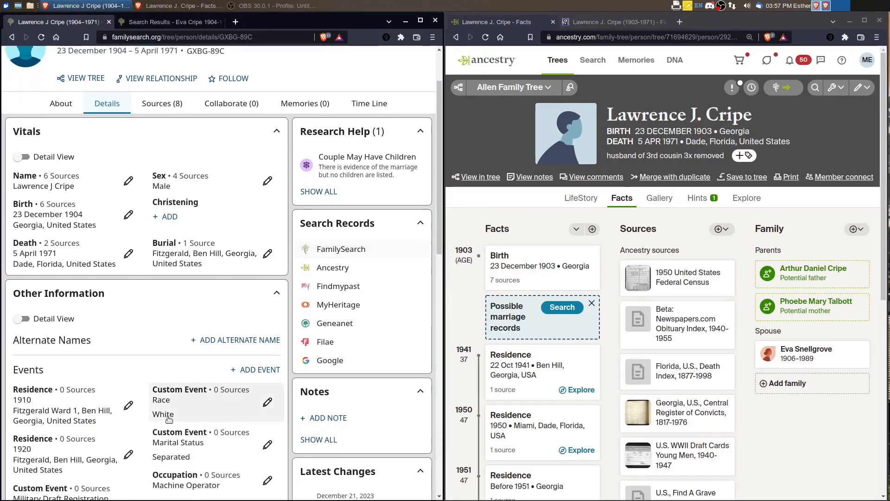
pyautogui.scroll(-10, 170, 420)
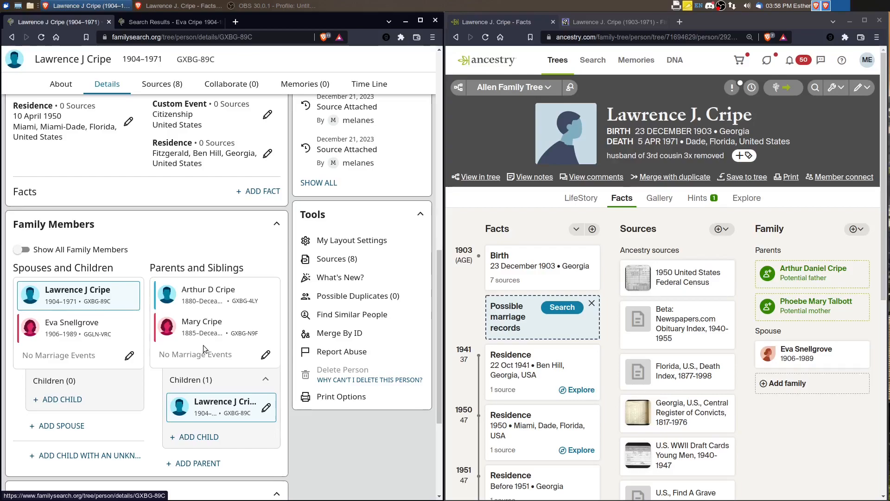
pyautogui.click(722, 6)
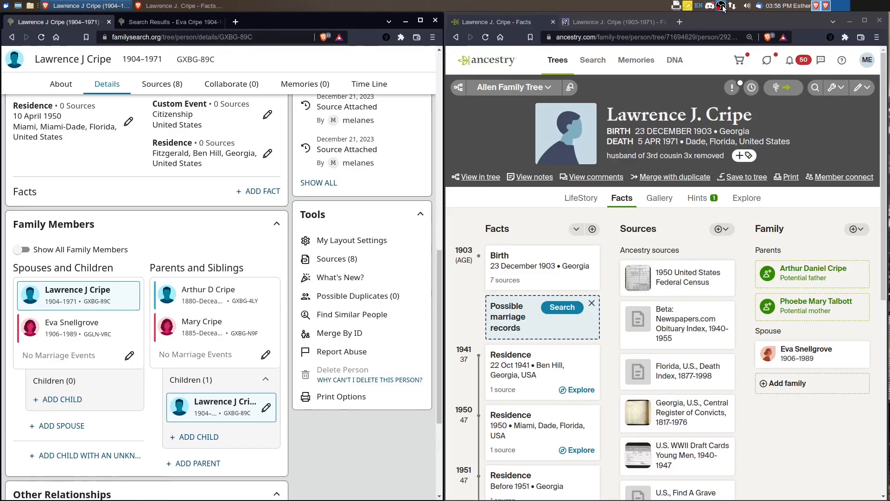